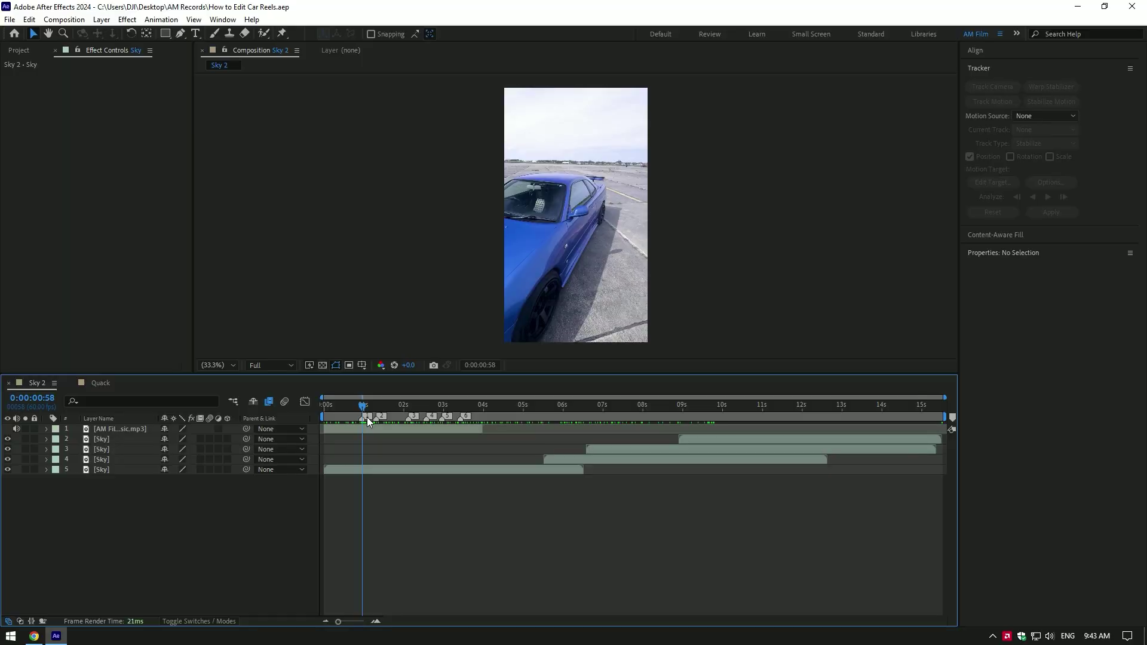
Step: Display the music layer's audio waveform and check the beat at the second marker
{"action": "left_click", "coordinate": [375, 622]}
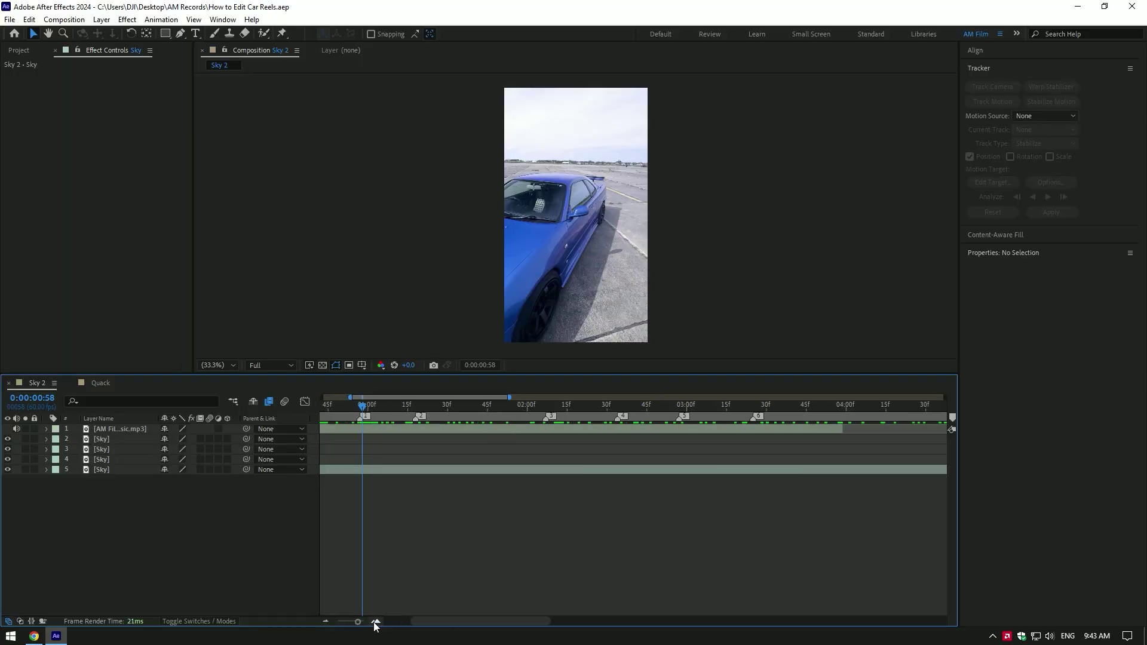
{"action": "left_click", "coordinate": [366, 430]}
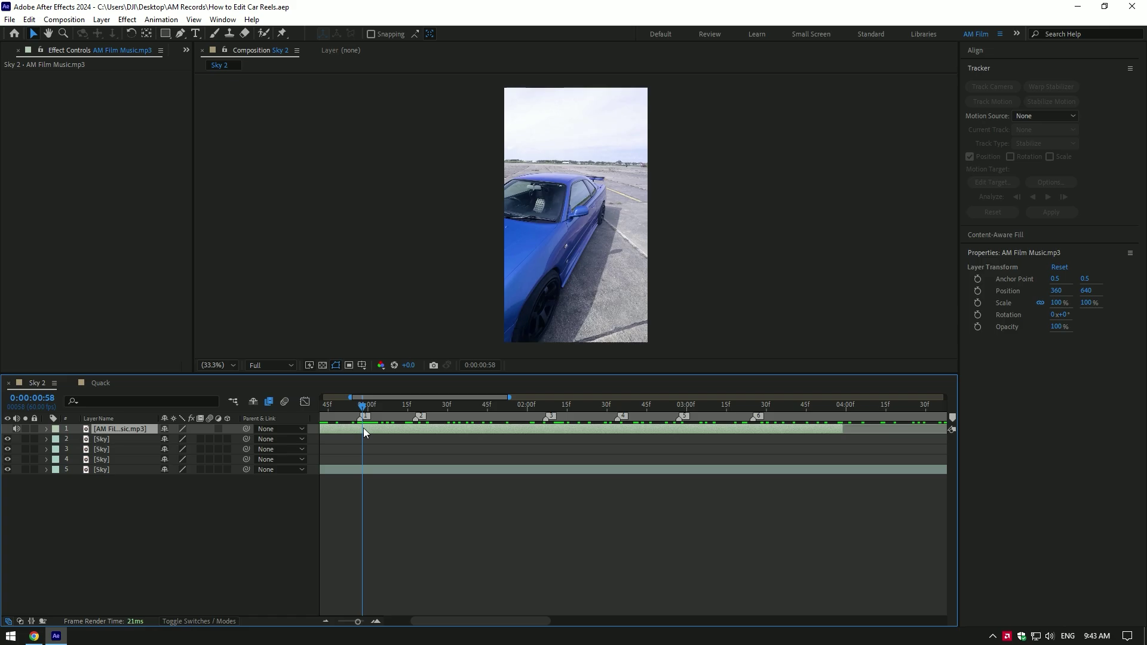
{"action": "key", "text": "l"}
{"action": "key", "text": "l"}
{"action": "left_click_drag", "start_coordinate": [362, 406], "coordinate": [415, 409]}
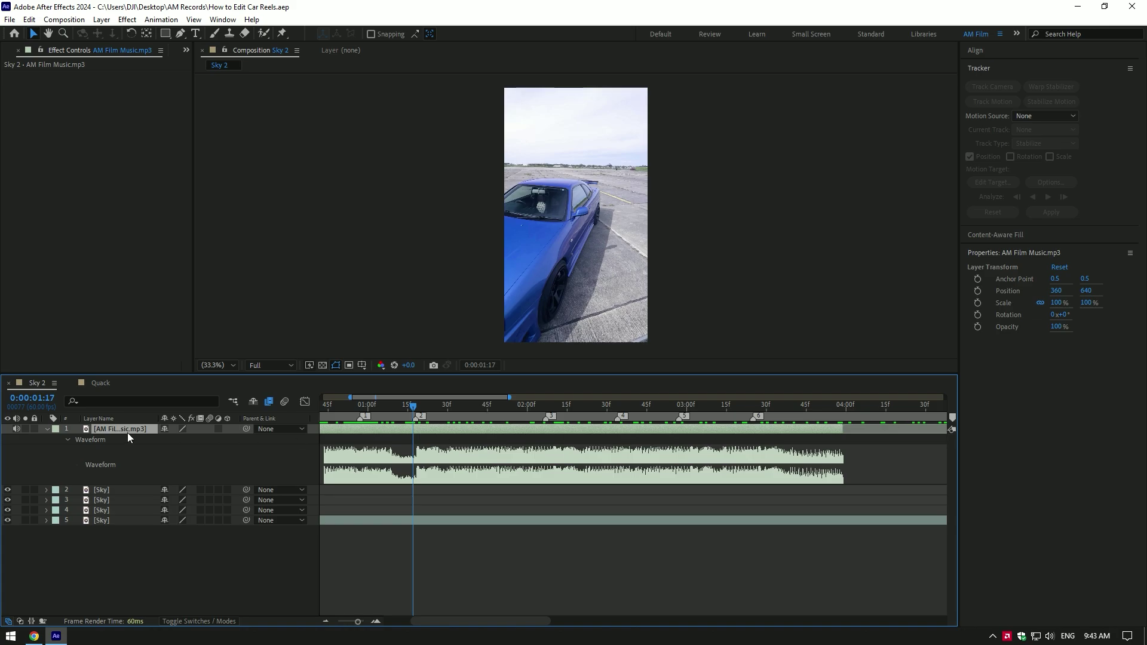
Step: Collapse the music layer and move it below all the Sky layers
{"action": "left_click", "coordinate": [47, 429]}
{"action": "left_click_drag", "start_coordinate": [113, 433], "coordinate": [140, 510]}
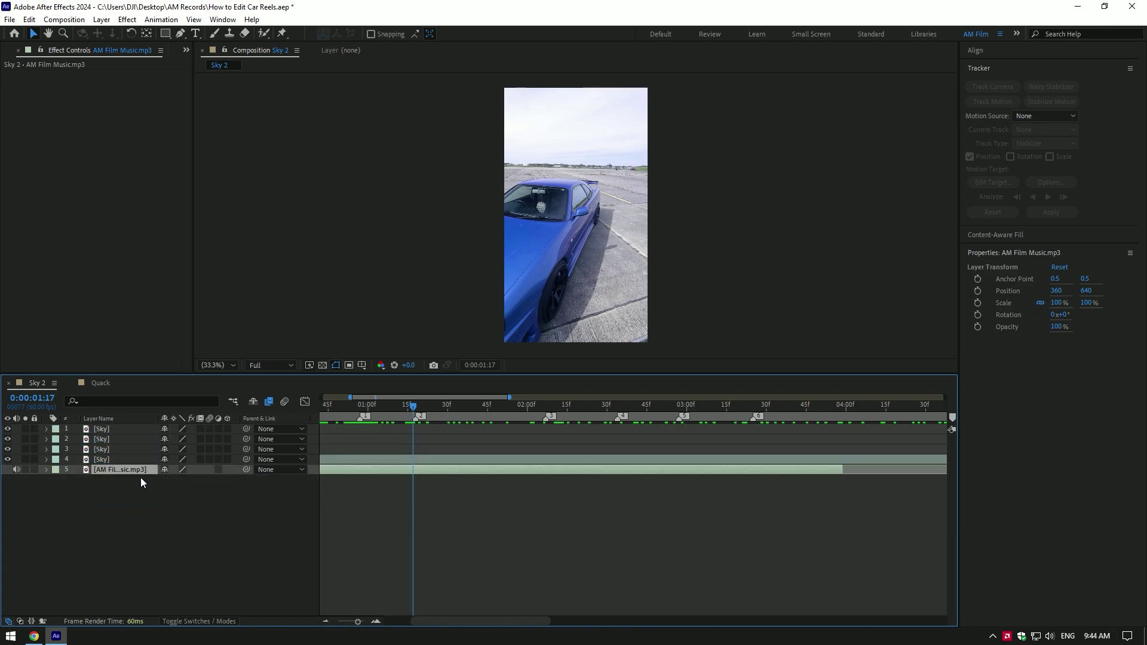
Step: Enable time remapping on the first Sky clip and set its starting Time Remap keyframe to 12:54:59:45
{"action": "right_click", "coordinate": [332, 460]}
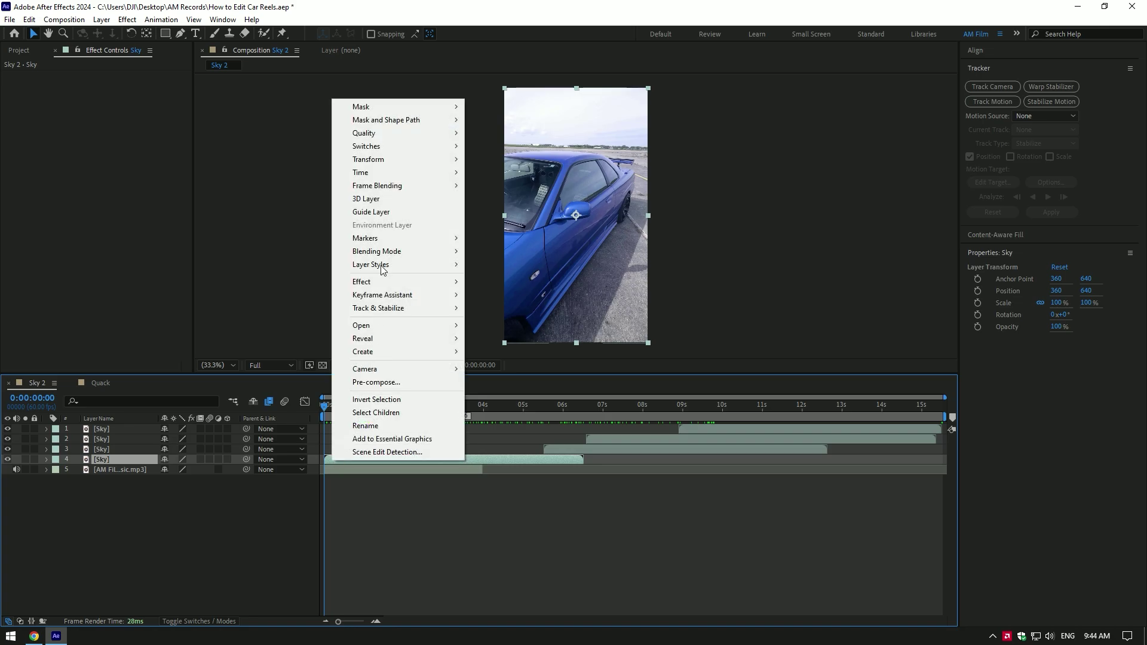
{"action": "mouse_move", "coordinate": [381, 173]}
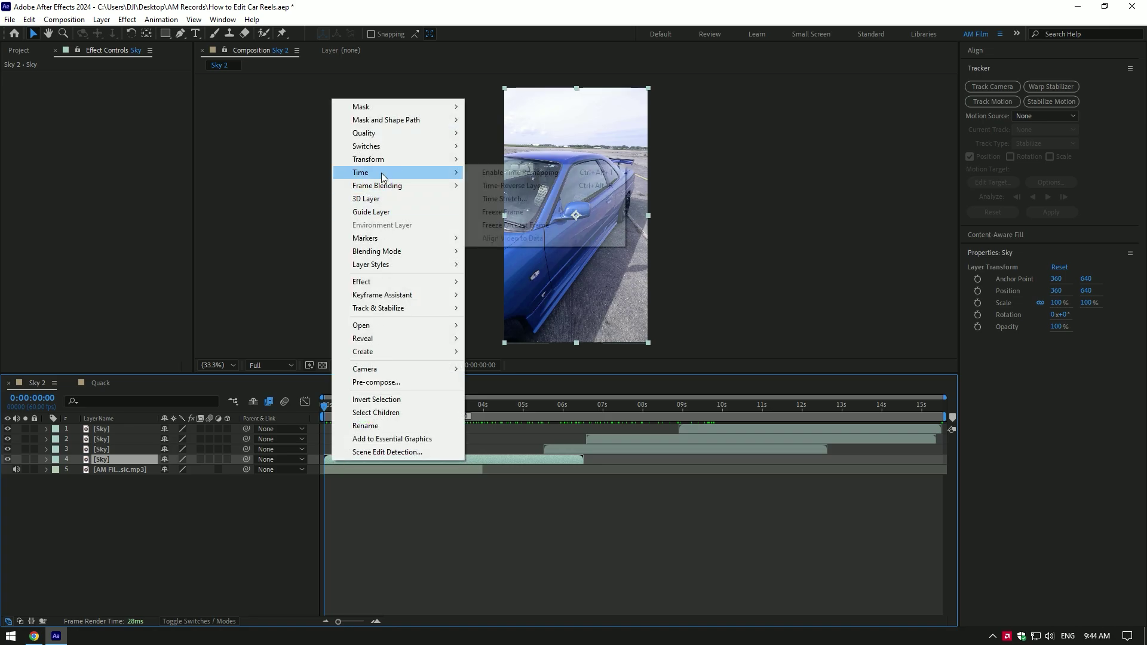
{"action": "left_click", "coordinate": [509, 173]}
{"action": "left_click_drag", "start_coordinate": [176, 470], "coordinate": [205, 470]}
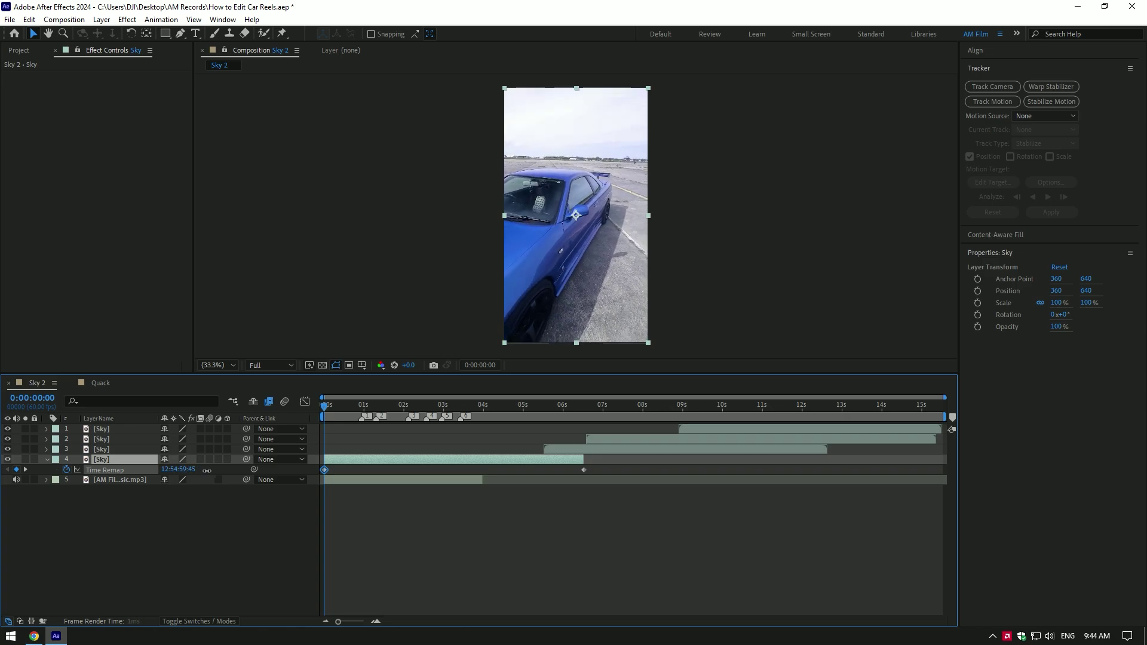
Step: Keyframe the clip's Time Remap to 12:55:03:06 at marker 1 (0:00:00:57) and remove the part of the clip after it
{"action": "left_click_drag", "start_coordinate": [326, 404], "coordinate": [365, 403]}
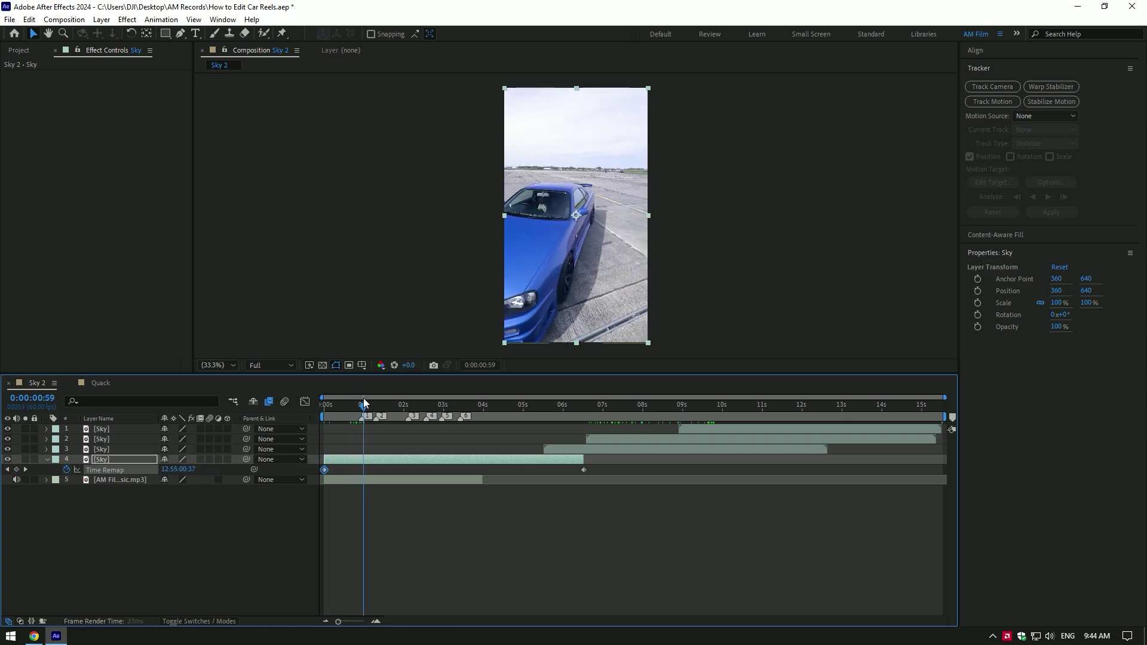
{"action": "left_click", "coordinate": [376, 622]}
{"action": "left_click", "coordinate": [376, 622]}
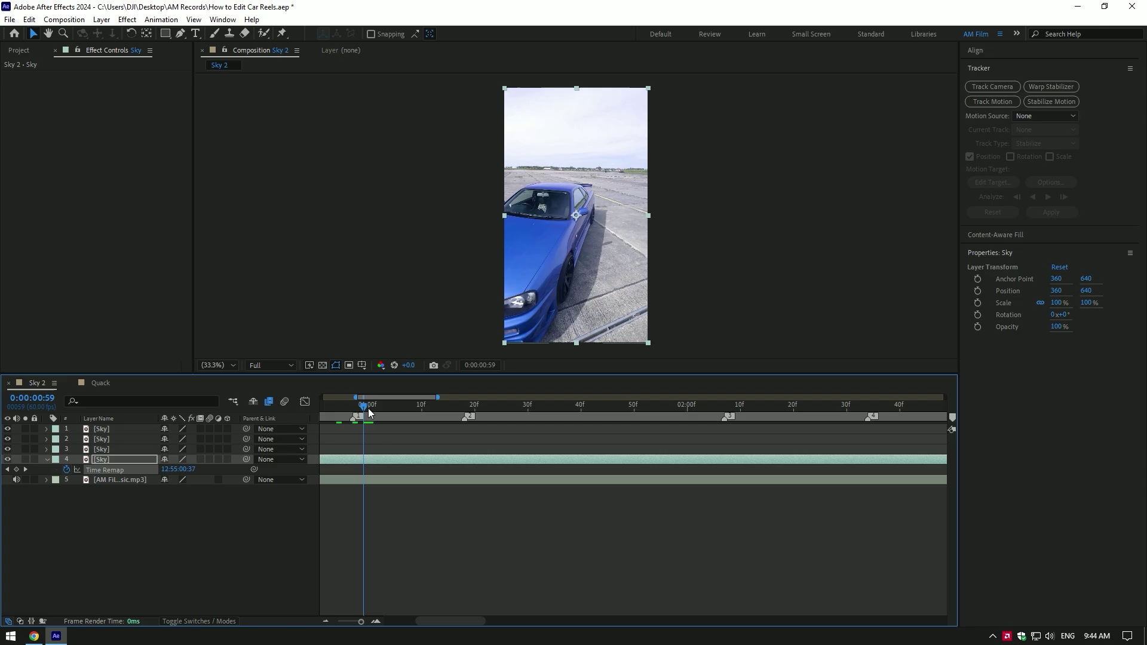
{"action": "left_click", "coordinate": [354, 404]}
{"action": "left_click_drag", "start_coordinate": [190, 469], "coordinate": [259, 460]}
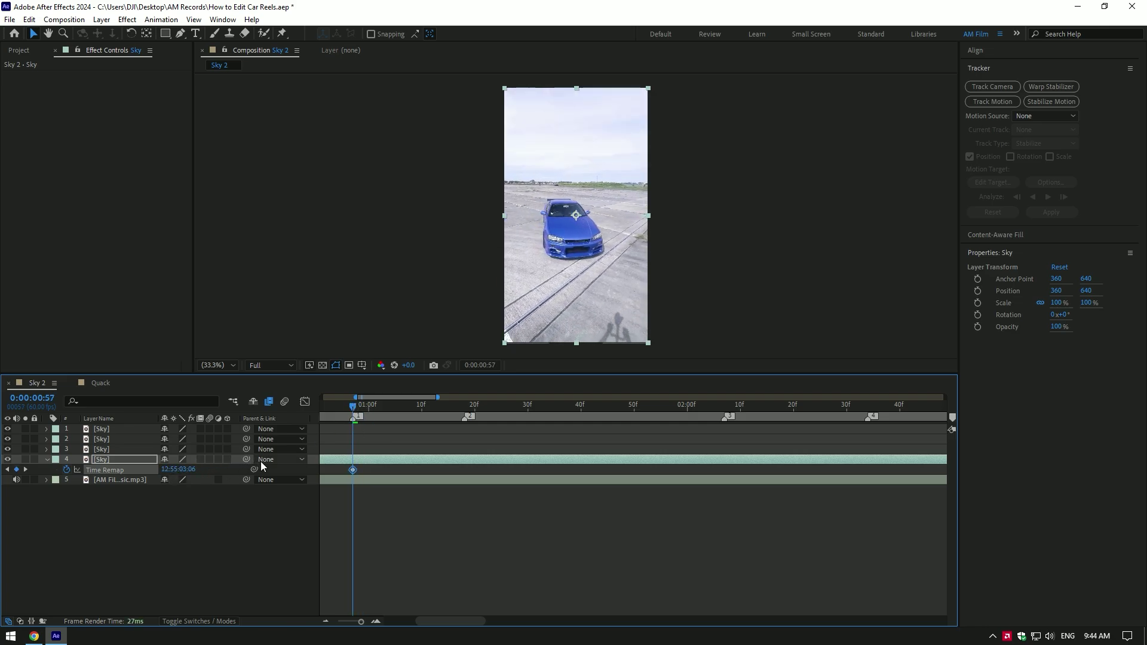
{"action": "key", "text": "ctrl+shift+d"}
{"action": "key", "text": "Delete"}
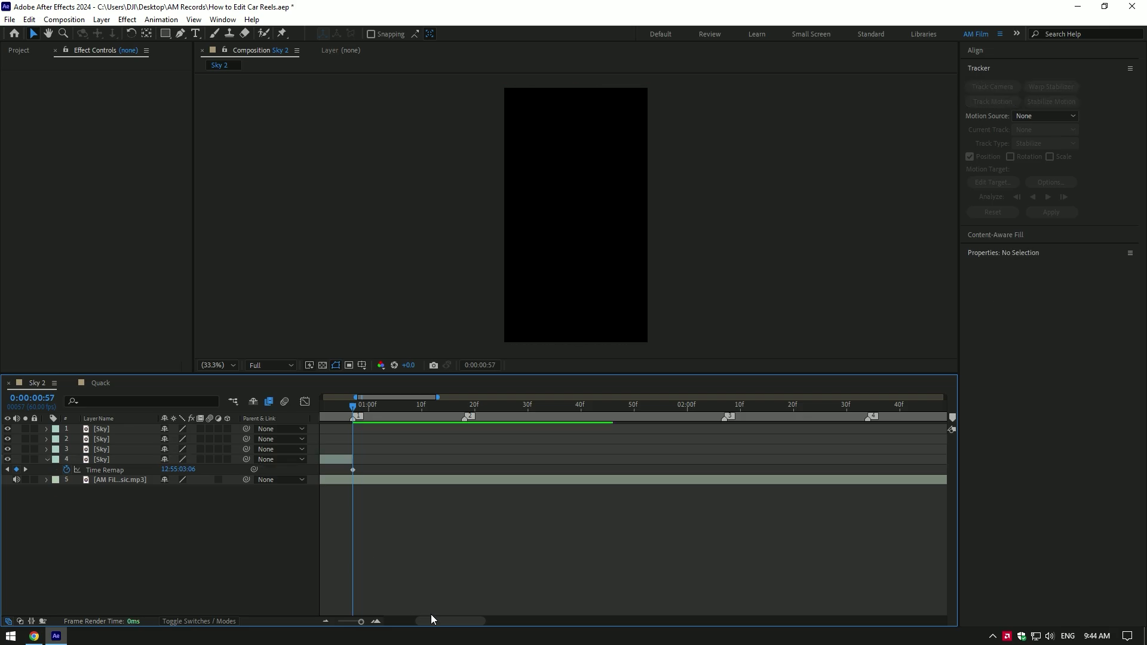
Step: Apply Easy Ease to both Time Remap keyframes of the first Sky clip
{"action": "left_click_drag", "start_coordinate": [431, 619], "coordinate": [392, 619]}
{"action": "left_click_drag", "start_coordinate": [646, 472], "coordinate": [320, 474]}
{"action": "key", "text": "F9"}
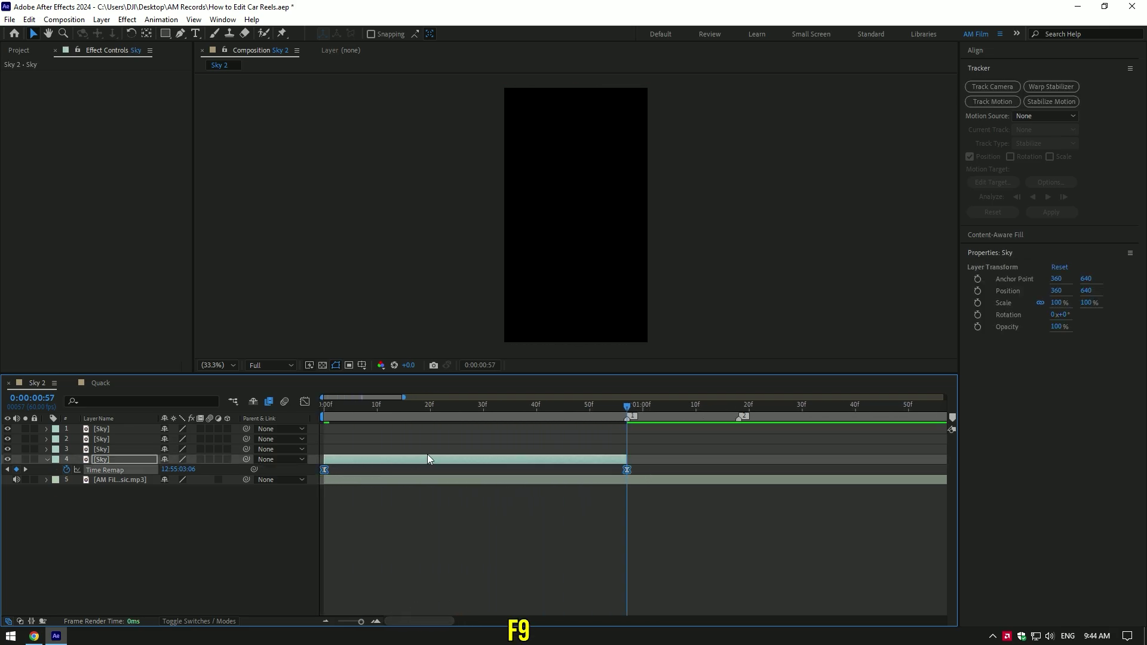
Step: Reshape the Time Remap value graph with steep handles at both keyframes so the clip runs fast, slow, then fast
{"action": "left_click", "coordinate": [304, 402]}
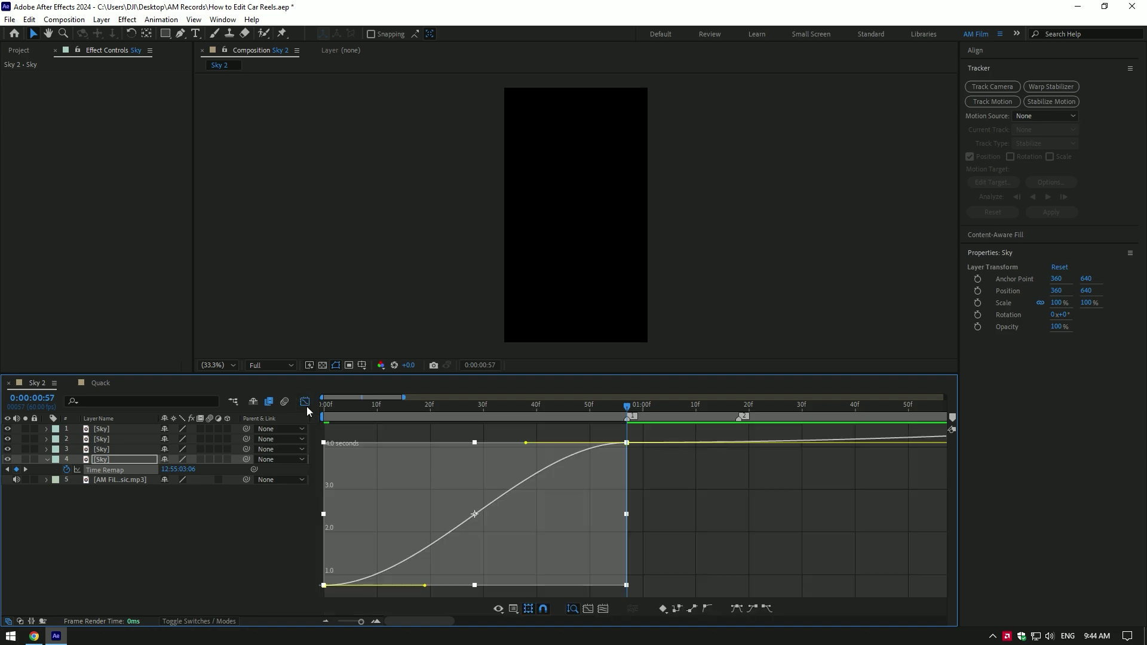
{"action": "right_click", "coordinate": [378, 430]}
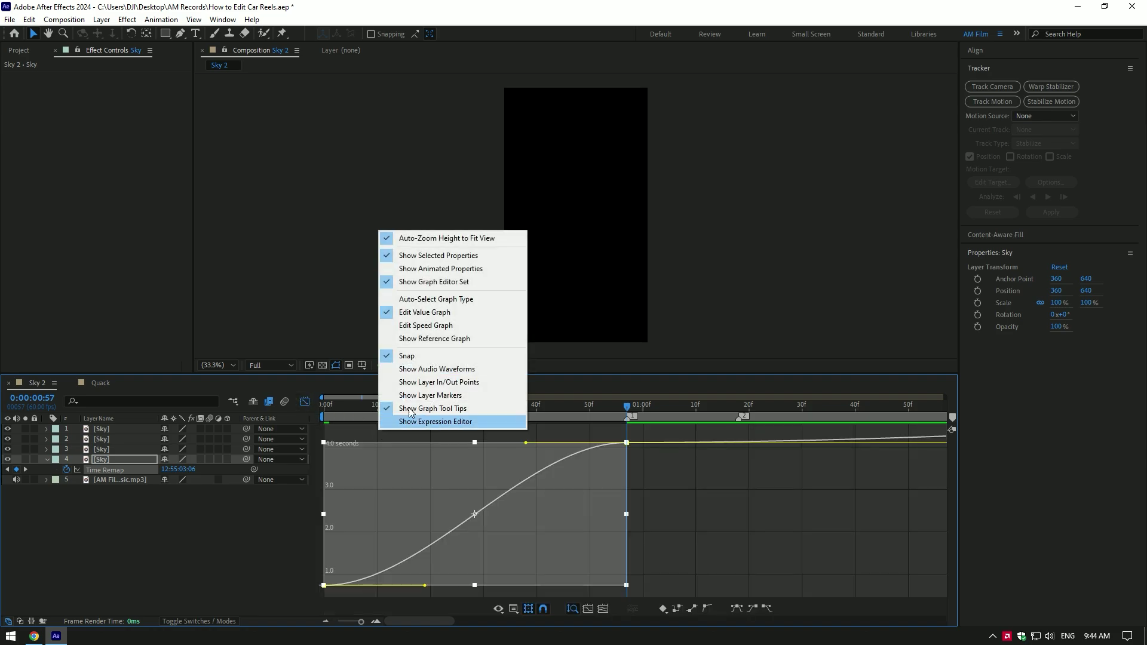
{"action": "left_click", "coordinate": [417, 316]}
{"action": "left_click", "coordinate": [683, 518]}
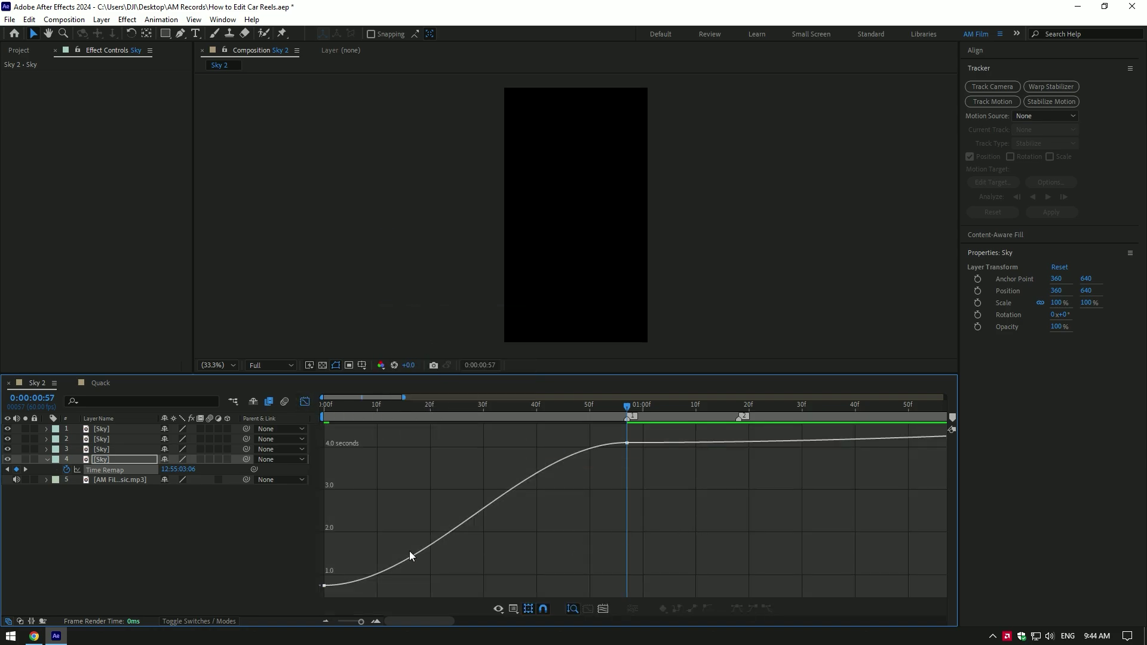
{"action": "left_click_drag", "start_coordinate": [366, 566], "coordinate": [311, 599]}
{"action": "left_click_drag", "start_coordinate": [424, 585], "coordinate": [371, 472]}
{"action": "left_click_drag", "start_coordinate": [525, 442], "coordinate": [582, 554]}
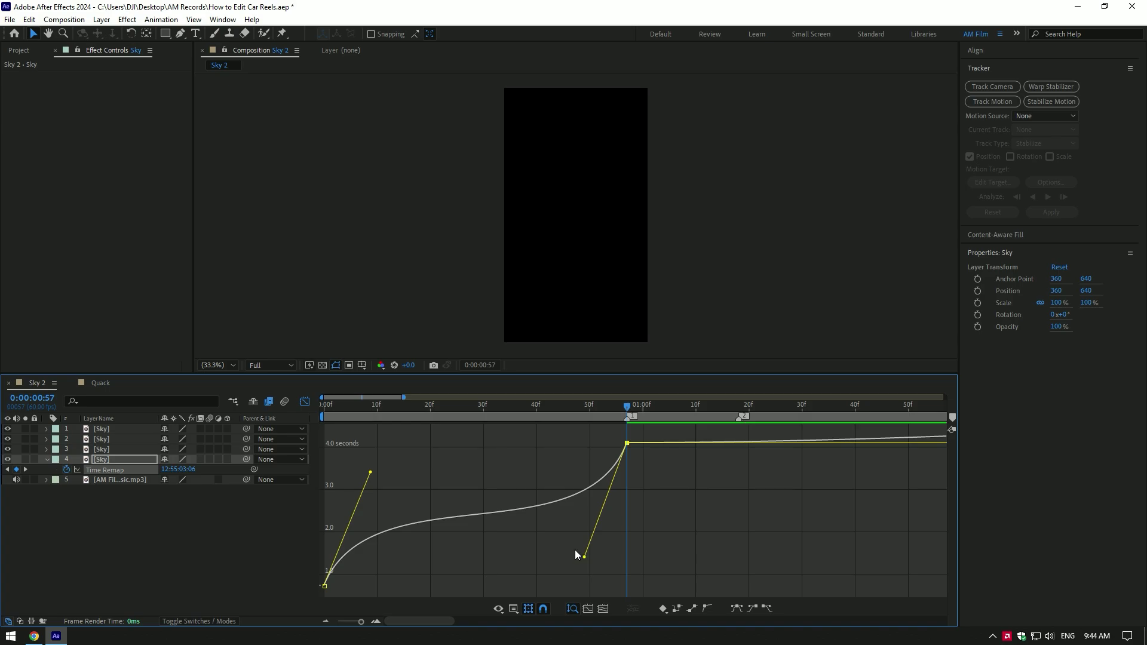
{"action": "left_click", "coordinate": [305, 402]}
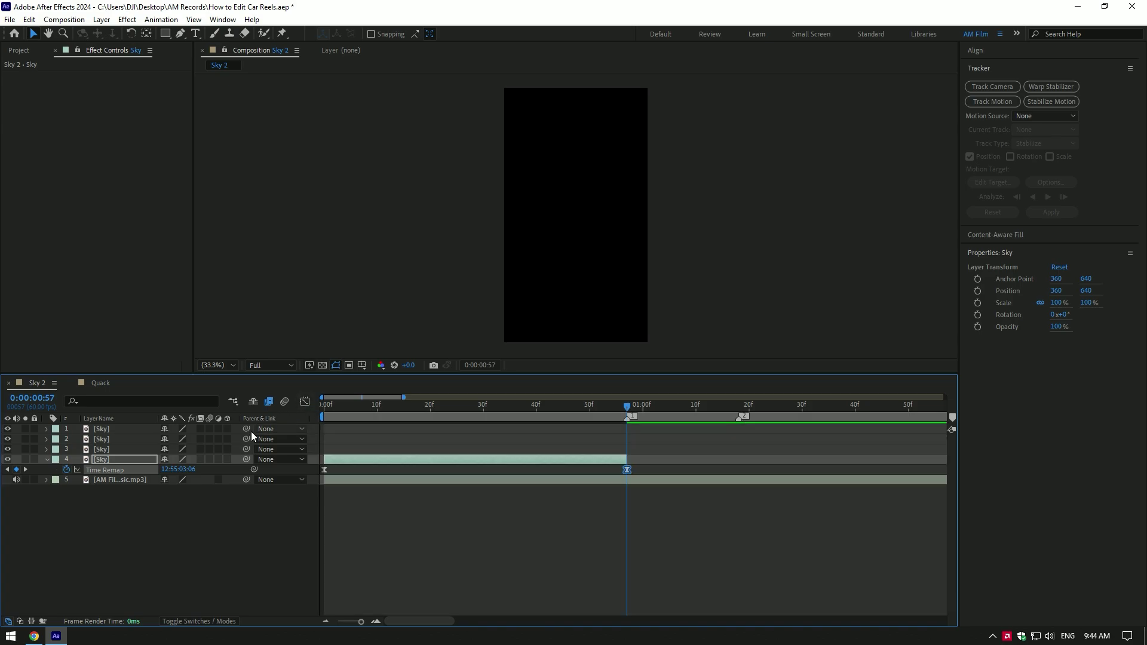
Step: Turn on frame blending for the first Sky clip and preview it from the beginning
{"action": "left_click", "coordinate": [201, 460]}
{"action": "key", "text": "Home"}
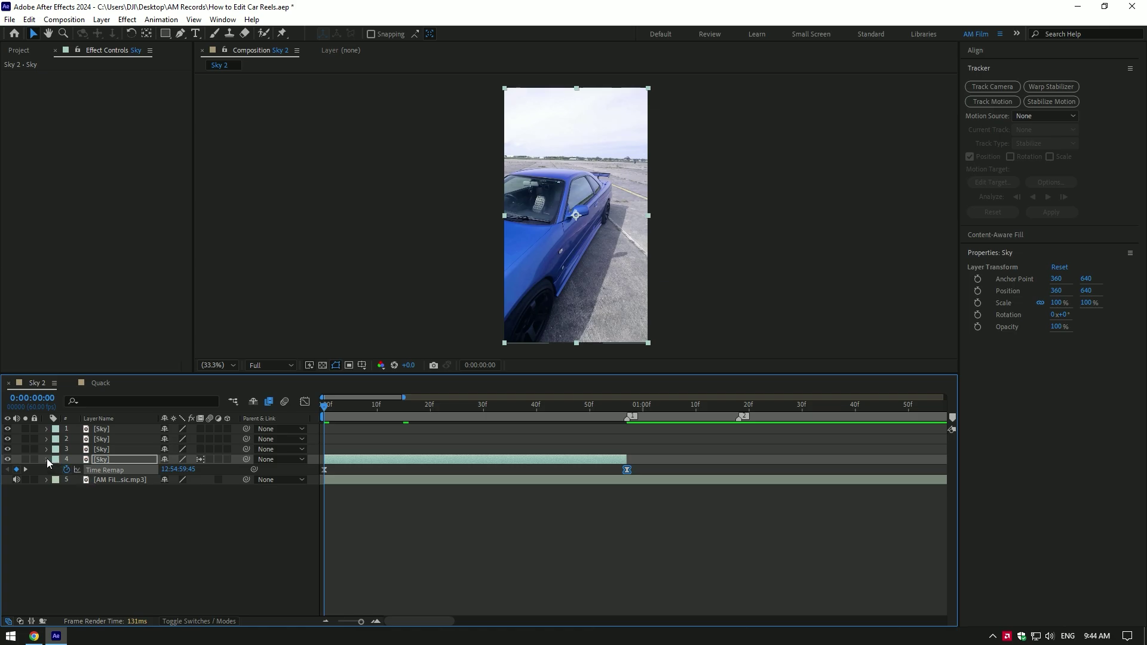
{"action": "left_click", "coordinate": [48, 459]}
{"action": "key", "text": "space"}
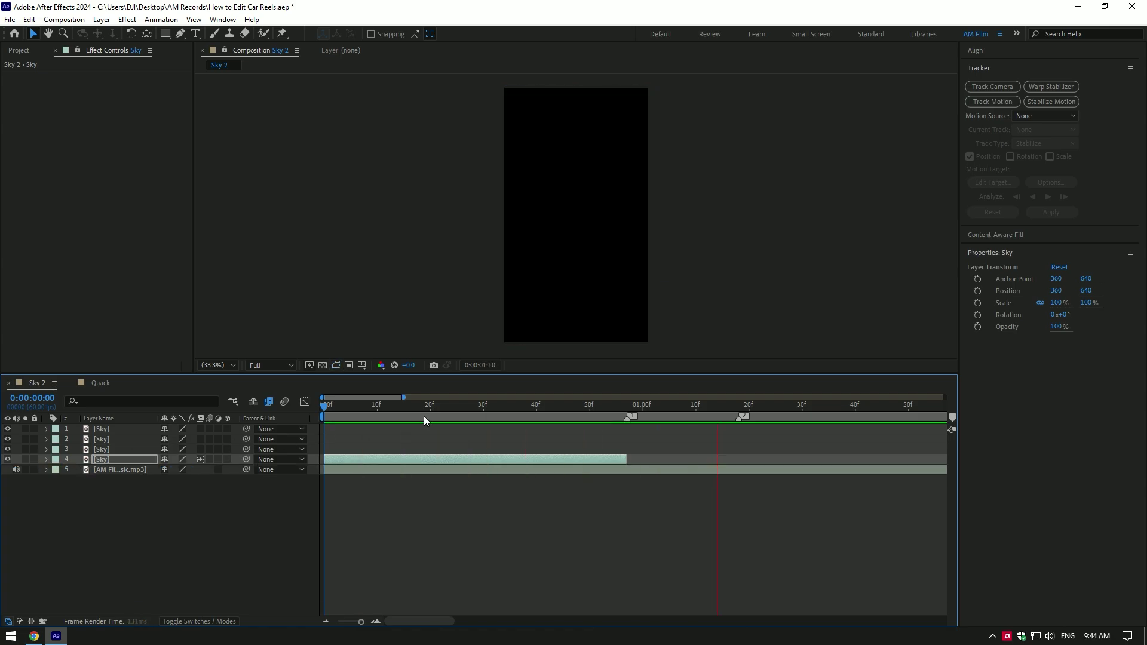
{"action": "key", "text": "space"}
Step: Pre-compose the first Sky clip as Sky Comp 1, moving all attributes into the new composition
{"action": "left_click_drag", "start_coordinate": [598, 407], "coordinate": [318, 431]}
{"action": "right_click", "coordinate": [370, 458]}
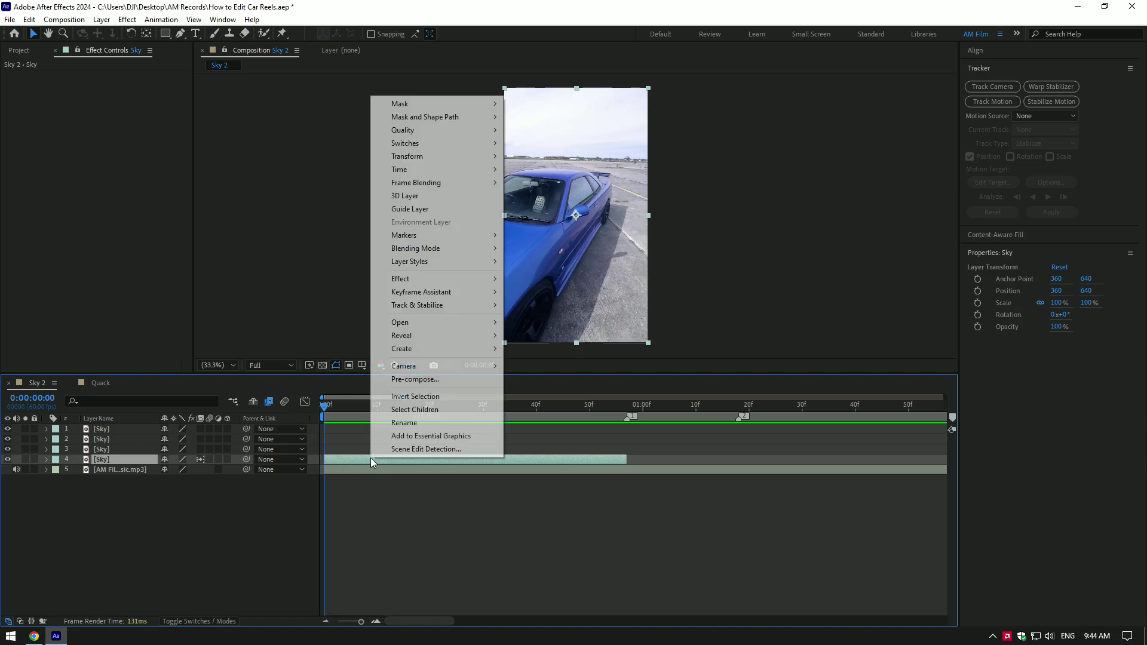
{"action": "left_click", "coordinate": [427, 386]}
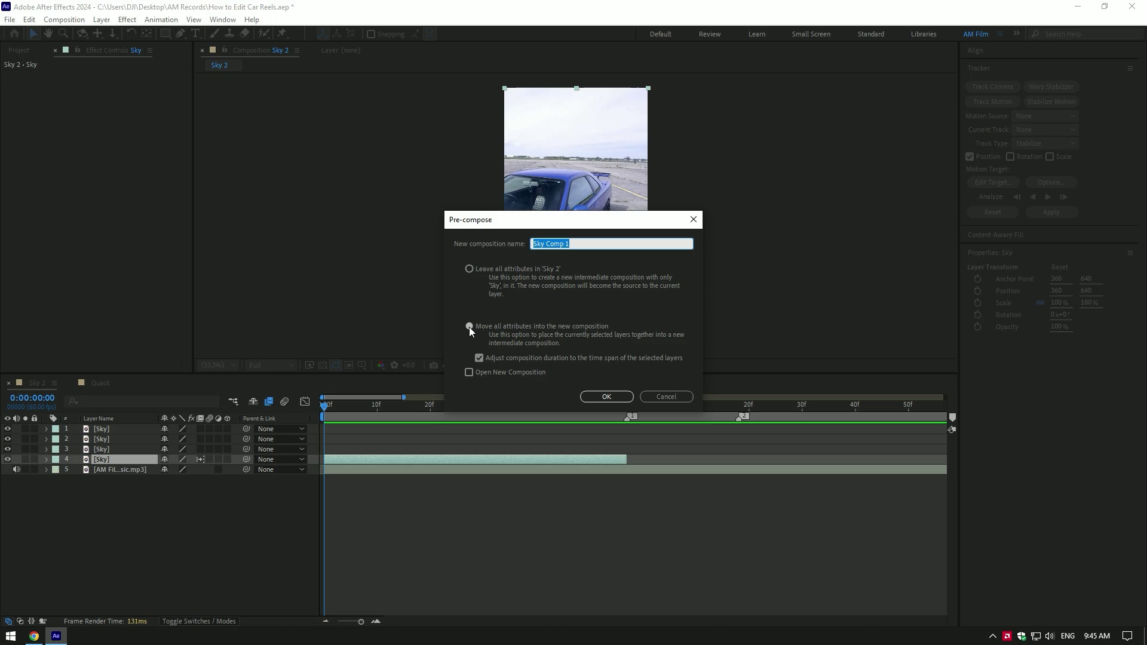
{"action": "left_click", "coordinate": [469, 327]}
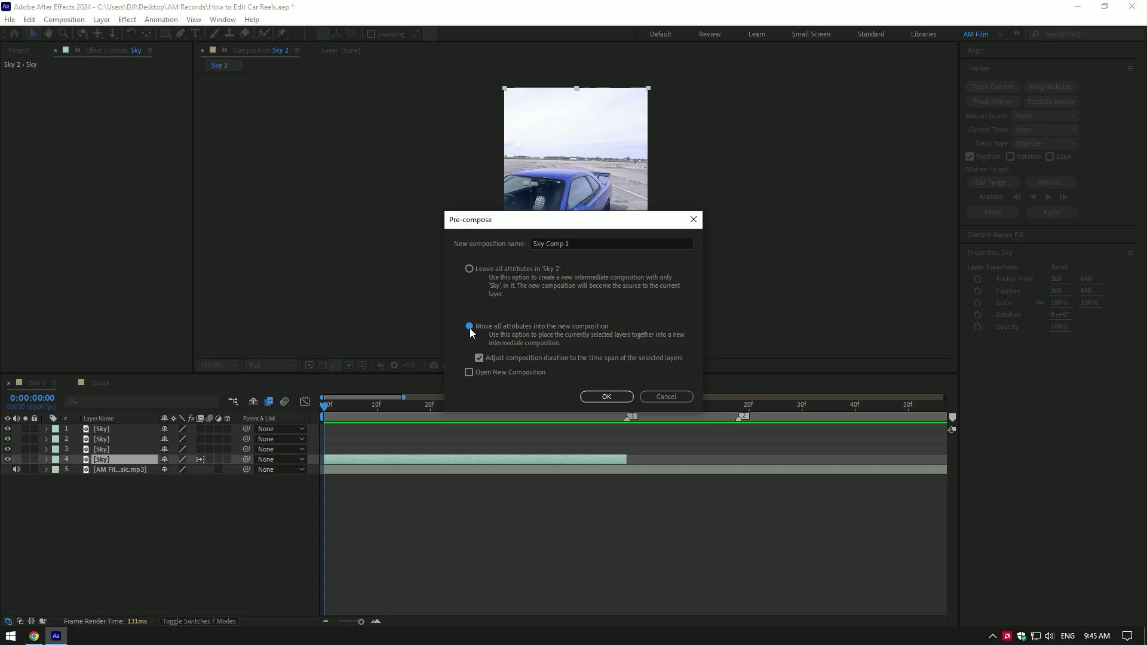
{"action": "left_click", "coordinate": [605, 398]}
Step: Try the RSMB Pro motion blur effect with a changed blur amount on Sky Comp 1, and remove the effect
{"action": "left_click", "coordinate": [393, 406]}
{"action": "scroll", "coordinate": [584, 228], "scroll_direction": "up", "scroll_amount": 2}
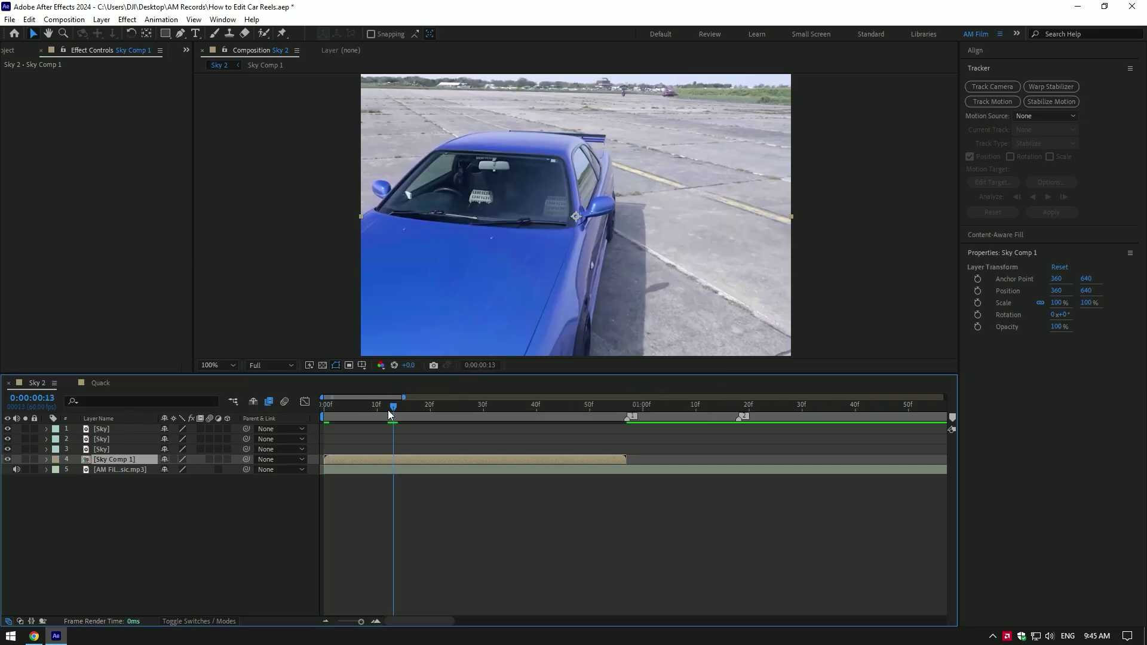
{"action": "left_click_drag", "start_coordinate": [389, 413], "coordinate": [358, 406]}
{"action": "key", "text": "ctrl+space"}
{"action": "type", "text": "rsm"}
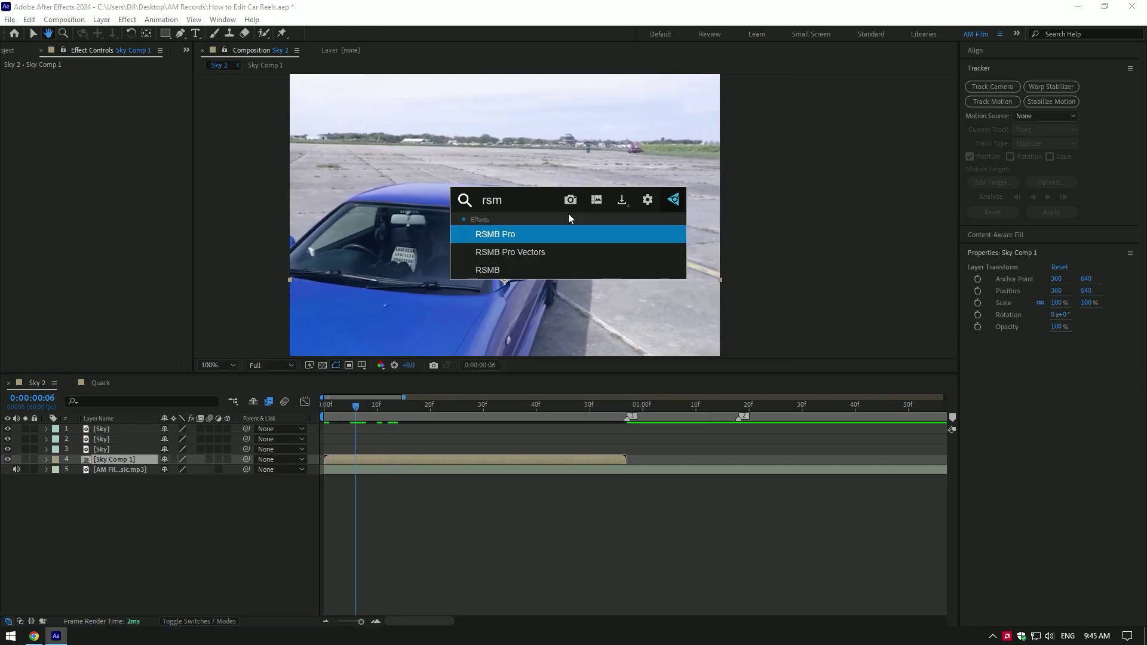
{"action": "type", "text": "b"}
{"action": "key", "text": "Return"}
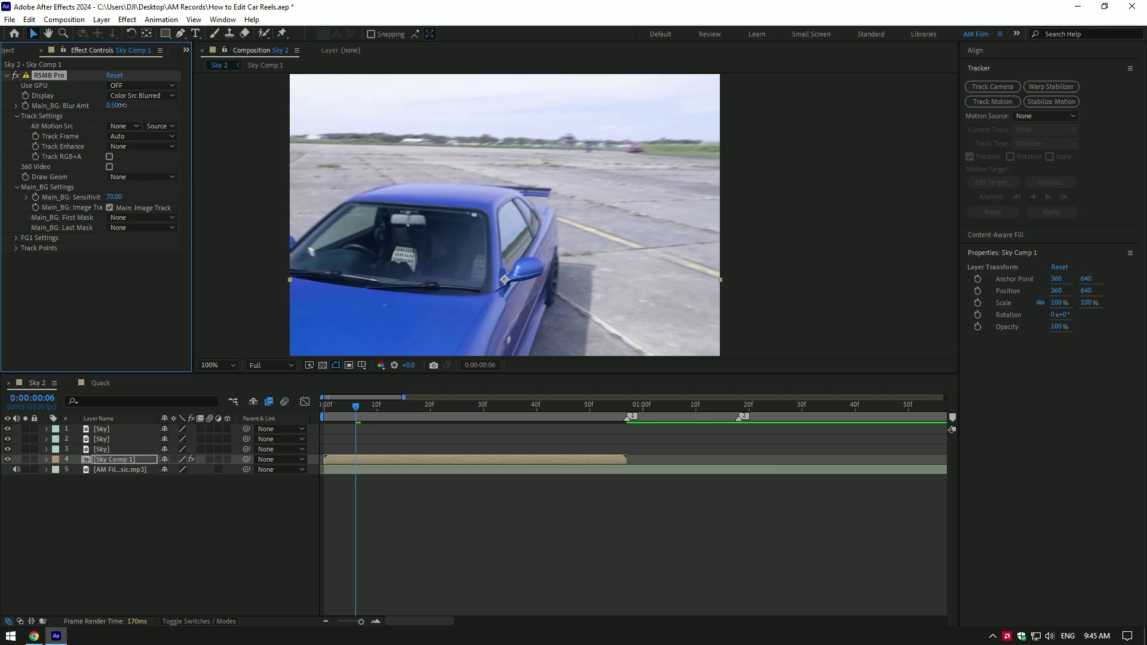
{"action": "left_click", "coordinate": [113, 106]}
{"action": "type", "text": "0"}
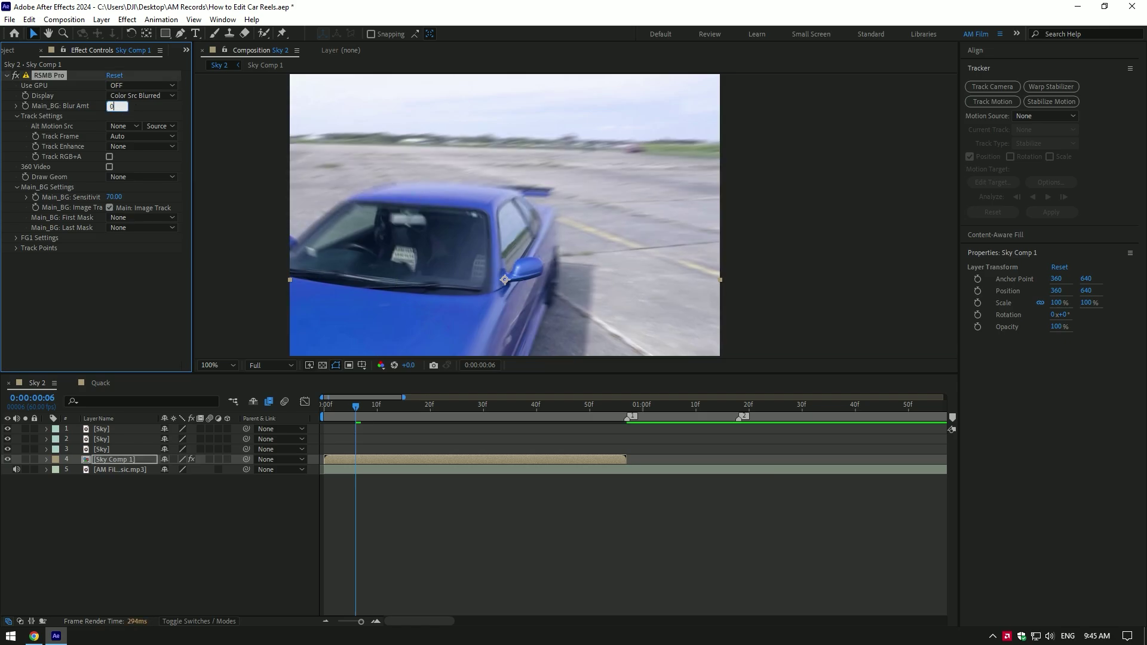
{"action": "key", "text": "Delete"}
Step: Try the CC Force Motion Blur effect on Sky Comp 1 and remove the effect
{"action": "key", "text": "ctrl+space"}
{"action": "type", "text": "cc fo"}
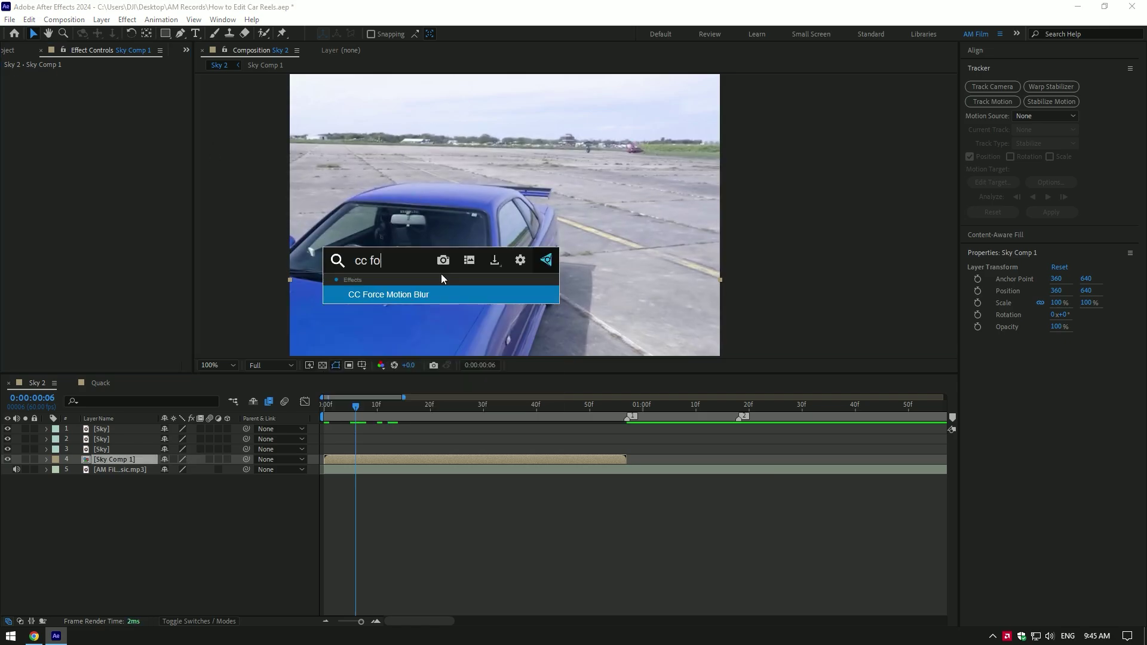
{"action": "key", "text": "Return"}
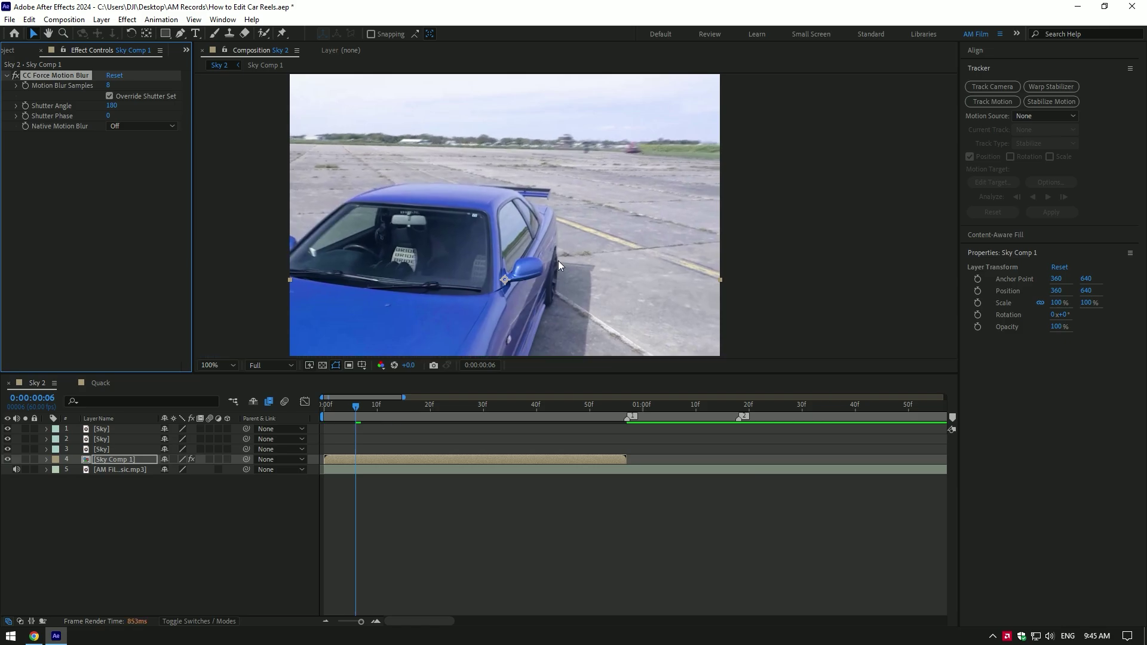
{"action": "left_click", "coordinate": [63, 76]}
{"action": "key", "text": "Delete"}
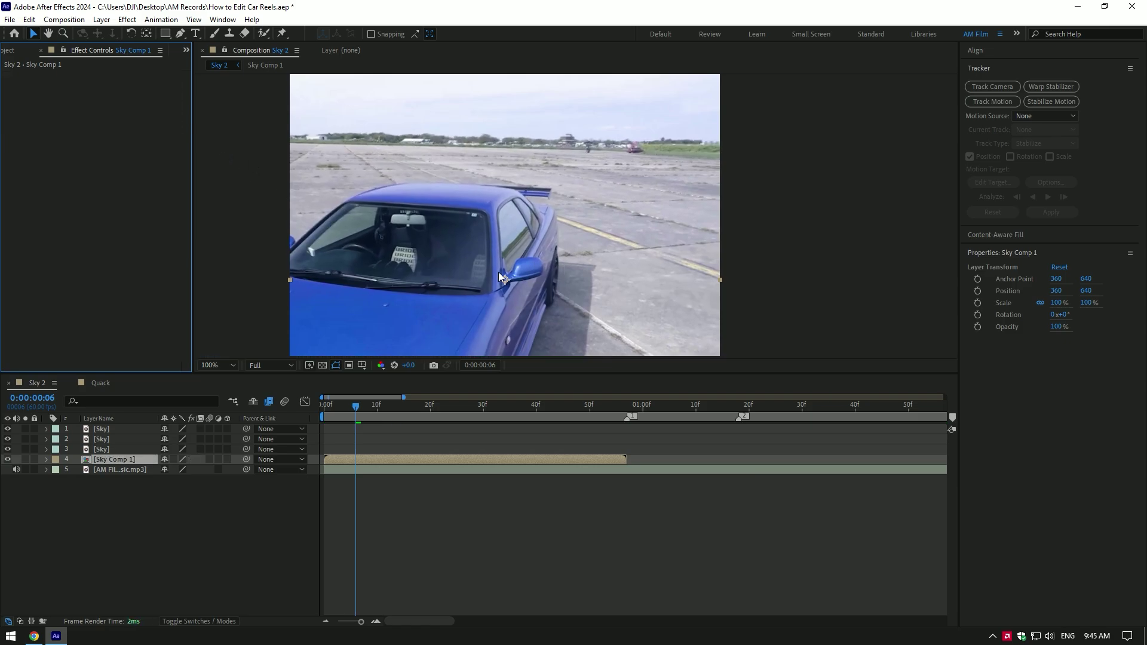
Step: Move the second Sky clip to start at marker 1 (0:00:00:57) and preview the clip sequence
{"action": "key", "text": "comma"}
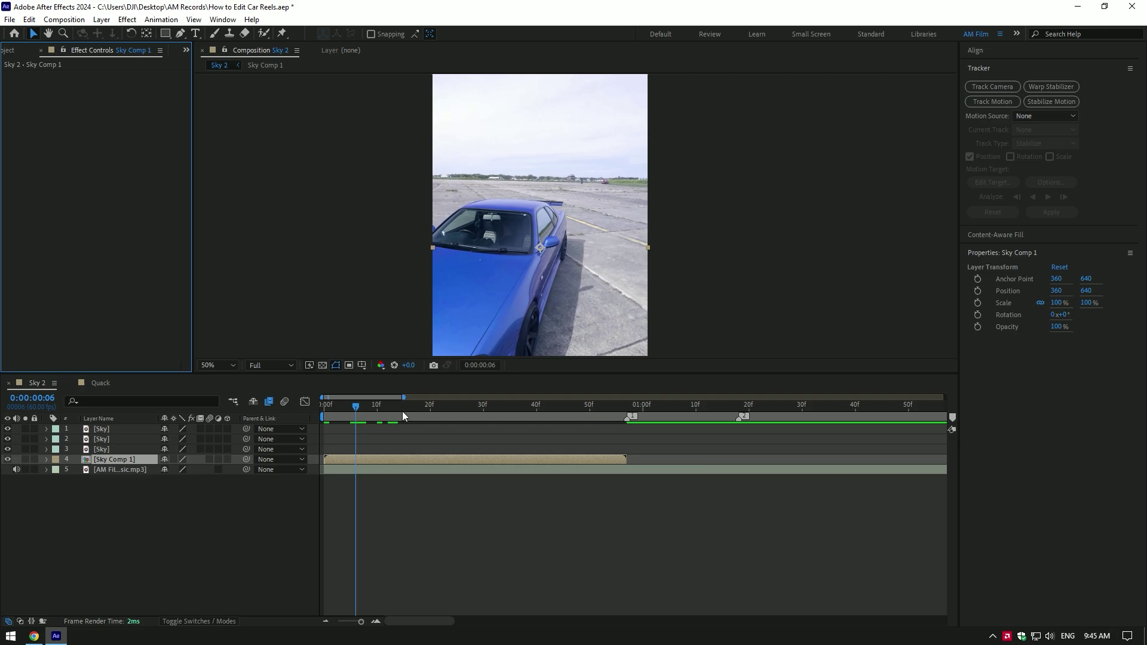
{"action": "left_click_drag", "start_coordinate": [402, 411], "coordinate": [627, 411]}
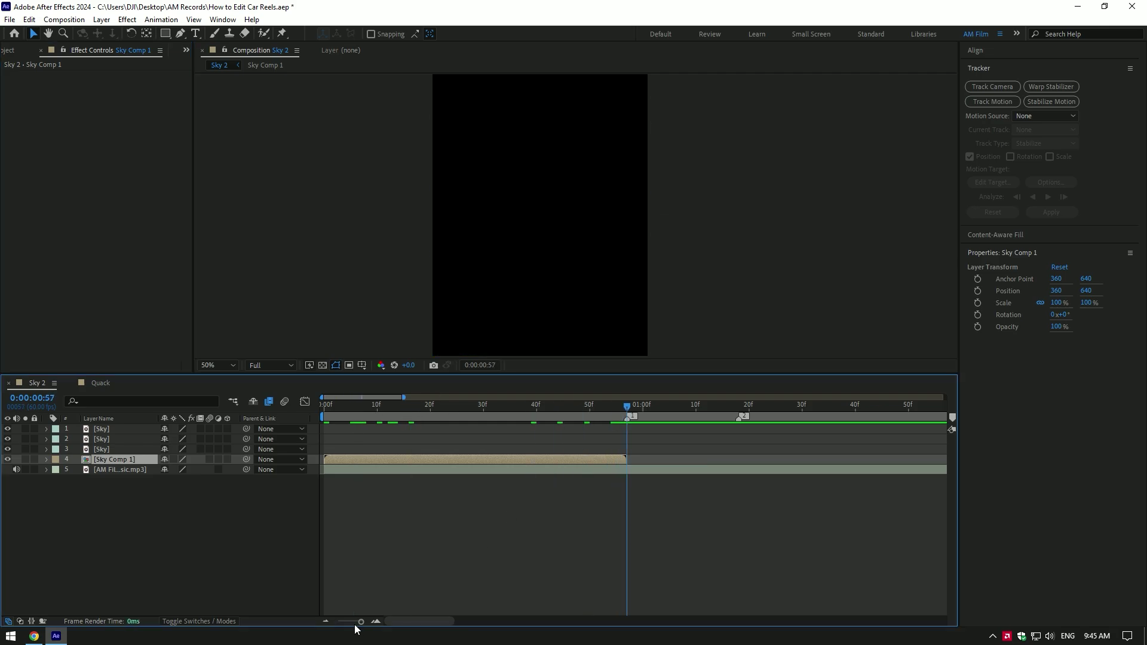
{"action": "left_click_drag", "start_coordinate": [361, 622], "coordinate": [338, 621]}
{"action": "left_click_drag", "start_coordinate": [604, 449], "coordinate": [375, 448]}
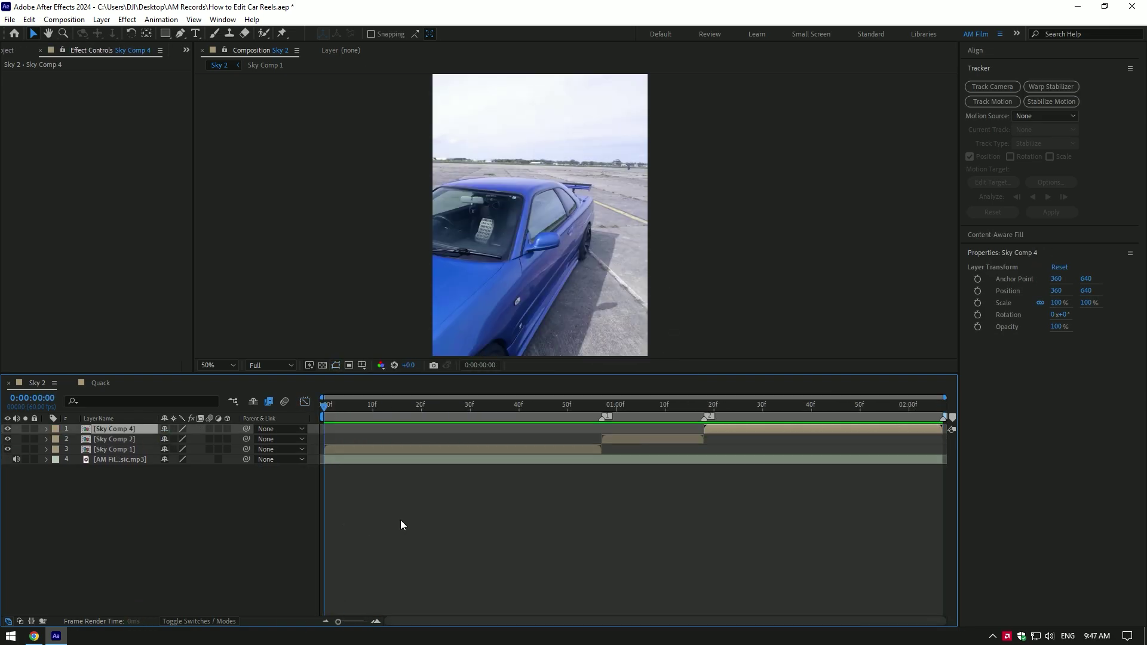
{"action": "key", "text": "space"}
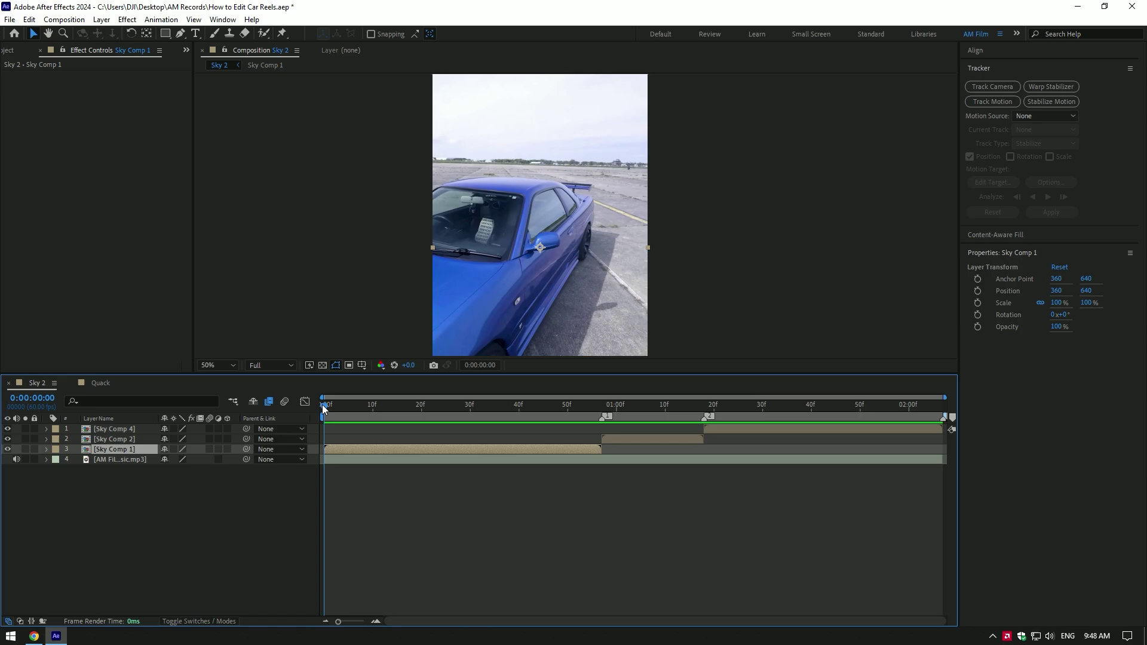
Step: Roto Brush the blue car as foreground in the Sky Comp 1 layer at the first frame
{"action": "left_click", "coordinate": [263, 34]}
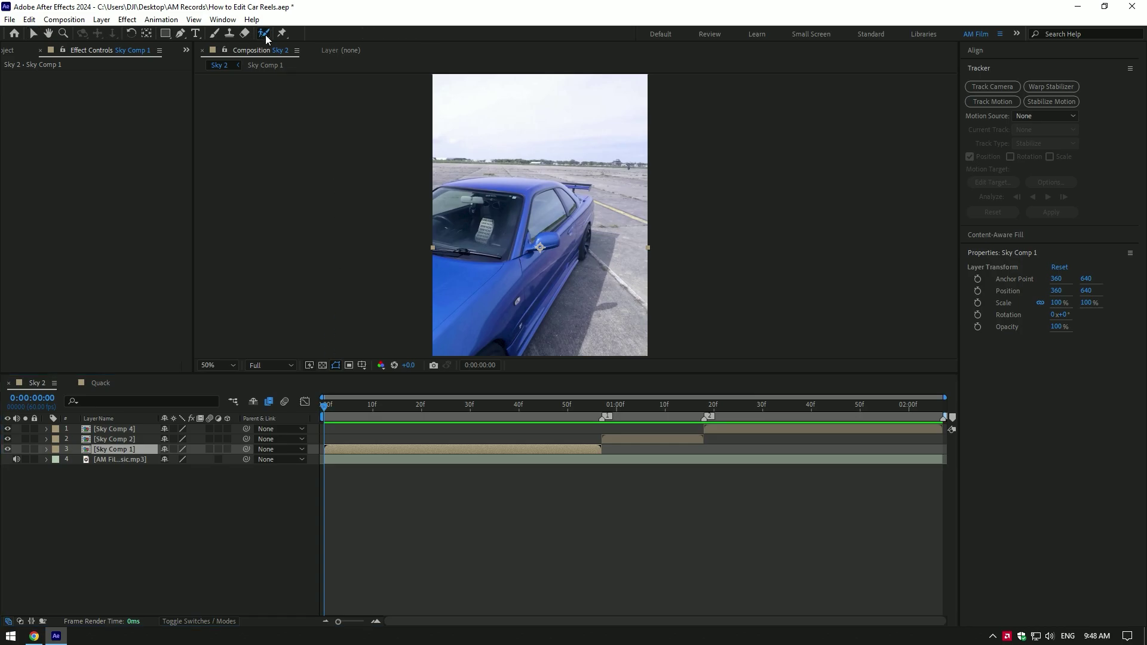
{"action": "double_click", "coordinate": [112, 449]}
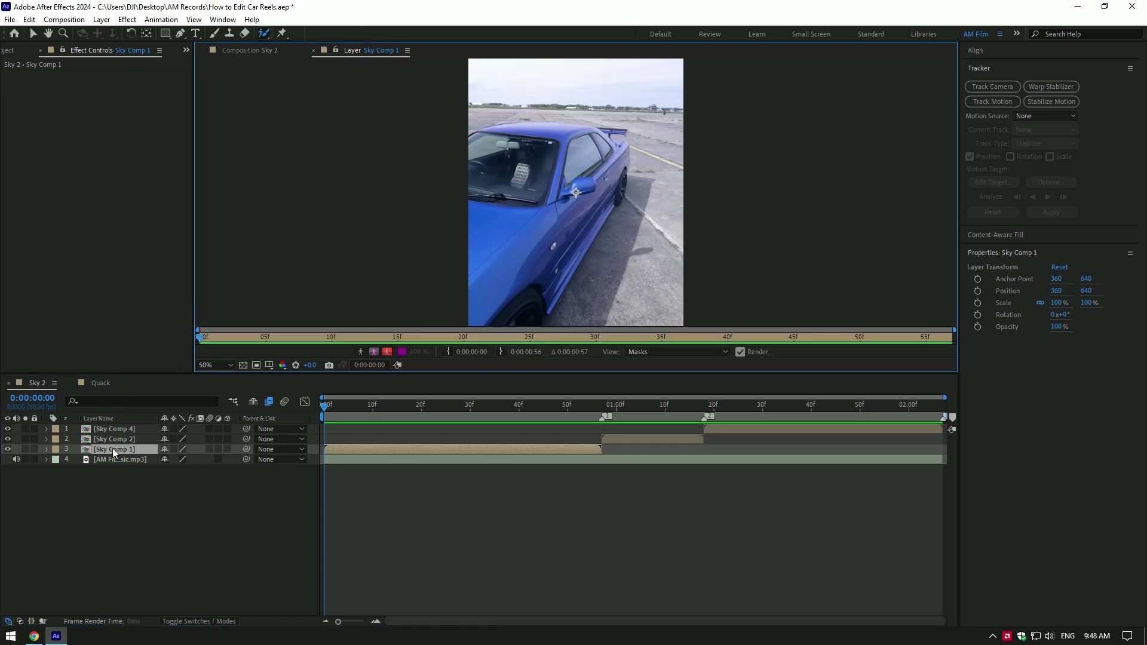
{"action": "mouse_move", "coordinate": [473, 144]}
{"action": "left_mouse_down"}
{"action": "mouse_move", "coordinate": [556, 121]}
{"action": "mouse_move", "coordinate": [611, 136]}
{"action": "mouse_move", "coordinate": [622, 156]}
{"action": "mouse_move", "coordinate": [599, 212]}
{"action": "mouse_move", "coordinate": [529, 286]}
{"action": "left_mouse_up"}
{"action": "left_click_drag", "start_coordinate": [571, 198], "coordinate": [435, 244]}
{"action": "mouse_move", "coordinate": [501, 128]}
{"action": "left_mouse_down"}
{"action": "mouse_move", "coordinate": [540, 210]}
{"action": "mouse_move", "coordinate": [545, 196]}
{"action": "left_mouse_up"}
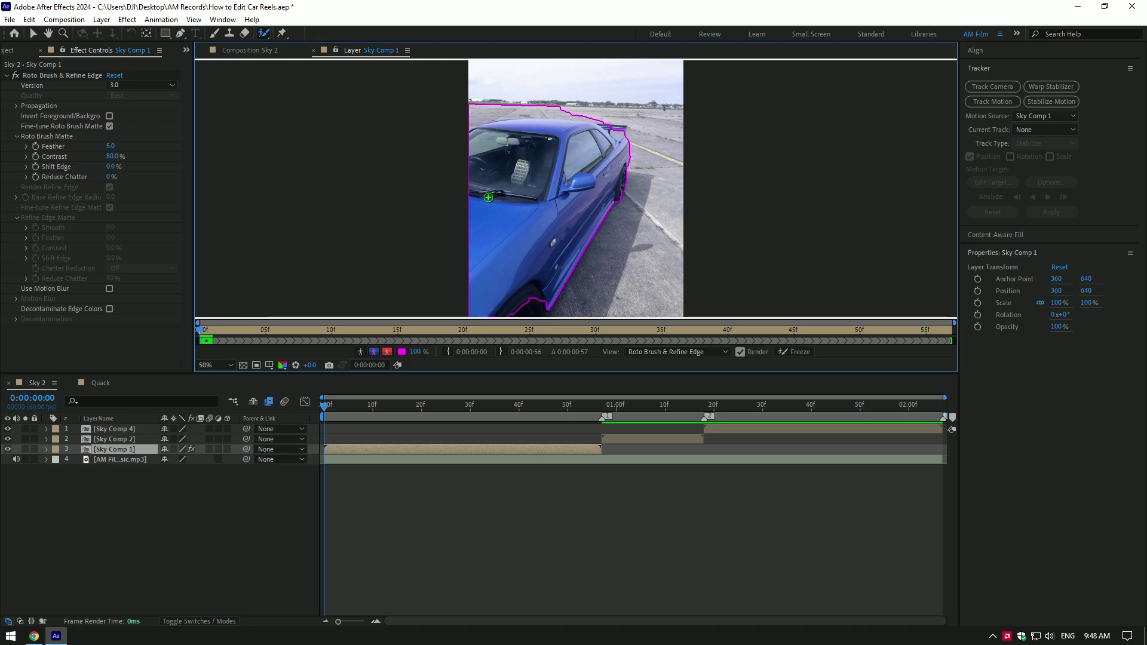
Step: Refine the Roto Brush selection along the car's roof, rear, side and front wheel so the outline follows the car body
{"action": "scroll", "coordinate": [475, 122], "scroll_direction": "up", "scroll_amount": 2}
{"action": "mouse_move", "coordinate": [448, 136]}
{"action": "left_mouse_down"}
{"action": "mouse_move", "coordinate": [512, 256]}
{"action": "mouse_move", "coordinate": [620, 174]}
{"action": "mouse_move", "coordinate": [702, 81]}
{"action": "left_mouse_up"}
{"action": "mouse_move", "coordinate": [441, 173]}
{"action": "left_mouse_down"}
{"action": "mouse_move", "coordinate": [601, 123]}
{"action": "mouse_move", "coordinate": [828, 124]}
{"action": "left_mouse_up"}
{"action": "left_click_drag", "start_coordinate": [774, 185], "coordinate": [533, 266]}
{"action": "left_click_drag", "start_coordinate": [742, 223], "coordinate": [405, 192]}
{"action": "mouse_move", "coordinate": [707, 254]}
{"action": "left_mouse_down"}
{"action": "mouse_move", "coordinate": [511, 240]}
{"action": "mouse_move", "coordinate": [633, 231]}
{"action": "mouse_move", "coordinate": [632, 97]}
{"action": "left_mouse_up"}
{"action": "scroll", "coordinate": [613, 264], "scroll_direction": "up", "scroll_amount": 1}
{"action": "left_click_drag", "start_coordinate": [699, 142], "coordinate": [582, 173]}
{"action": "left_click_drag", "start_coordinate": [617, 243], "coordinate": [430, 72]}
{"action": "left_click_drag", "start_coordinate": [496, 96], "coordinate": [478, 195]}
{"action": "mouse_move", "coordinate": [257, 298]}
{"action": "left_mouse_down"}
{"action": "mouse_move", "coordinate": [360, 213]}
{"action": "mouse_move", "coordinate": [472, 80]}
{"action": "left_mouse_up"}
{"action": "scroll", "coordinate": [472, 80], "scroll_direction": "down", "scroll_amount": 1}
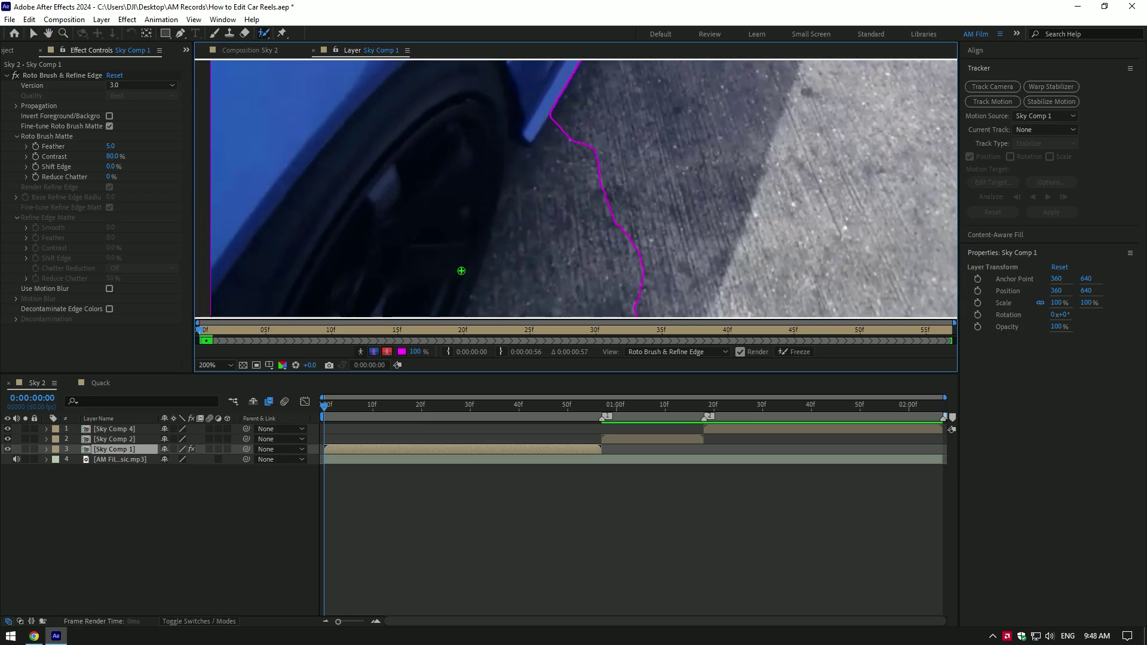
{"action": "scroll", "coordinate": [461, 270], "scroll_direction": "down", "scroll_amount": 1}
{"action": "left_click_drag", "start_coordinate": [461, 271], "coordinate": [460, 224]}
{"action": "left_click_drag", "start_coordinate": [559, 118], "coordinate": [503, 237]}
{"action": "key", "text": "comma"}
{"action": "key", "text": "comma"}
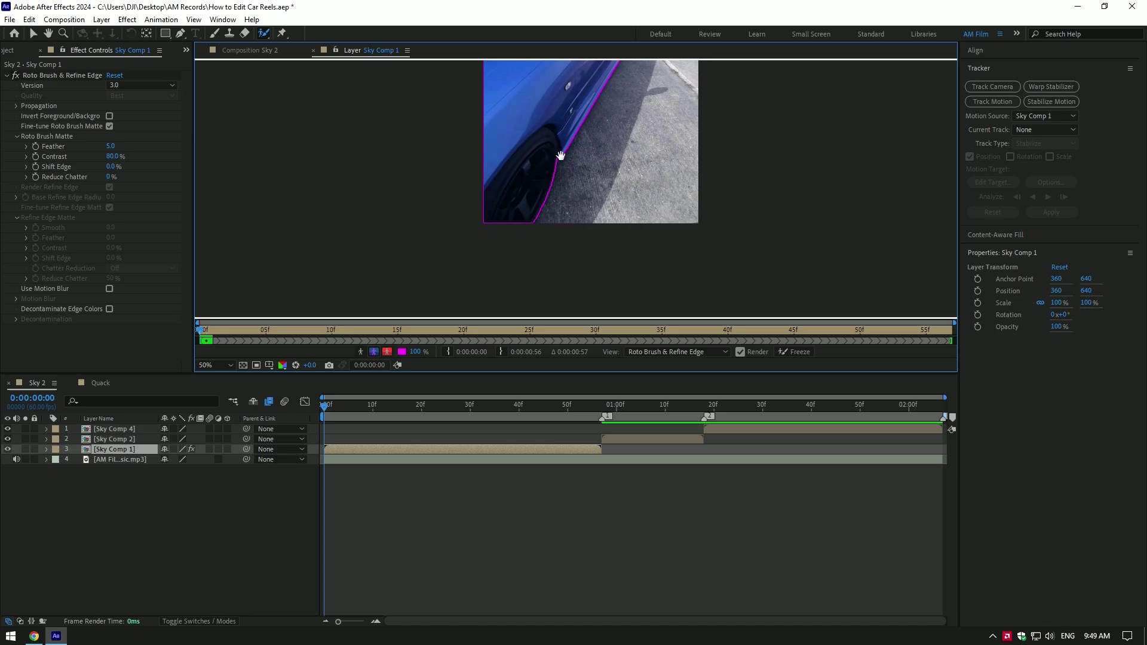
Step: Freeze the Roto Brush propagation and set the matte feather to 10 for Sky Comp 1 in the Sky 2 composition
{"action": "left_click", "coordinate": [797, 352]}
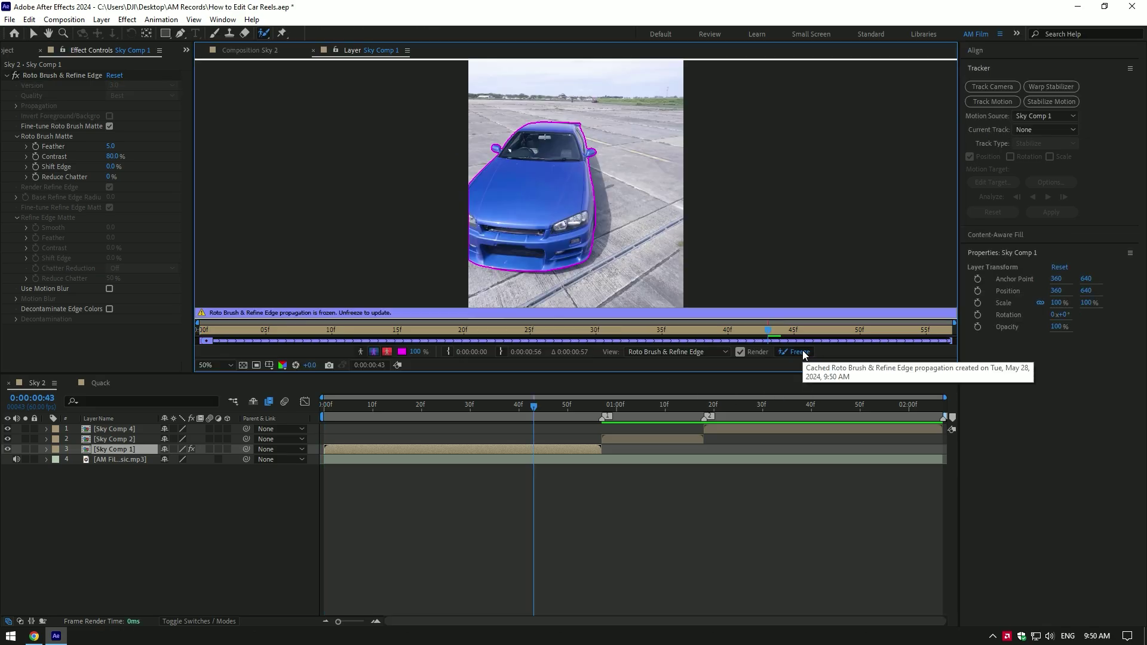
{"action": "left_click", "coordinate": [237, 49]}
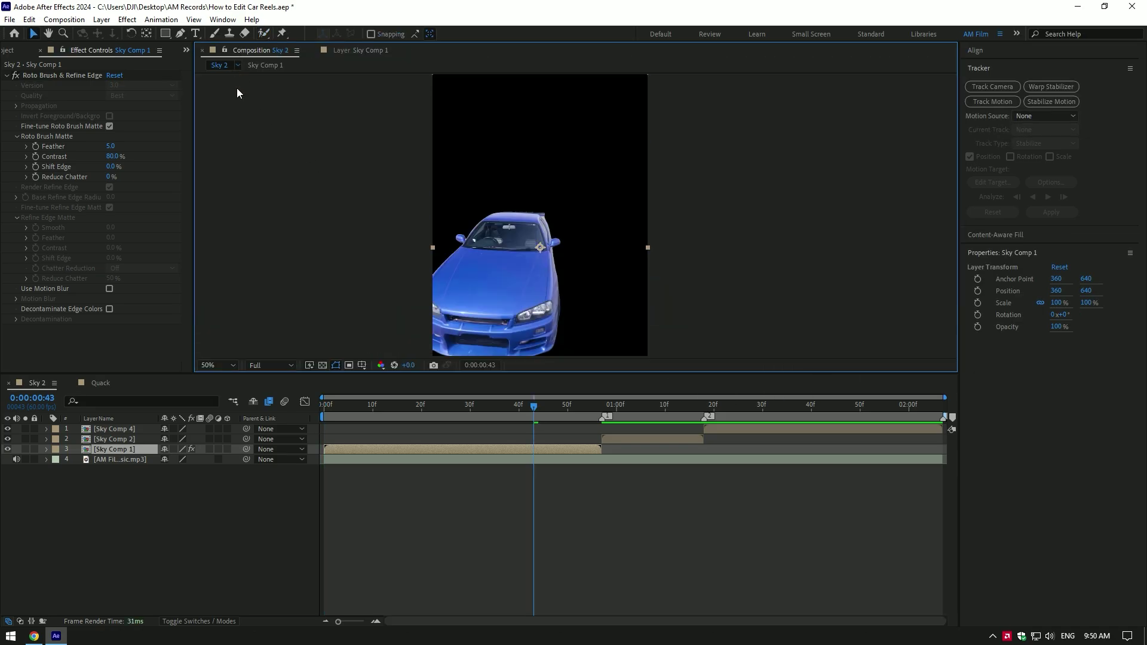
{"action": "left_click_drag", "start_coordinate": [536, 407], "coordinate": [564, 408]}
{"action": "left_click", "coordinate": [109, 146]}
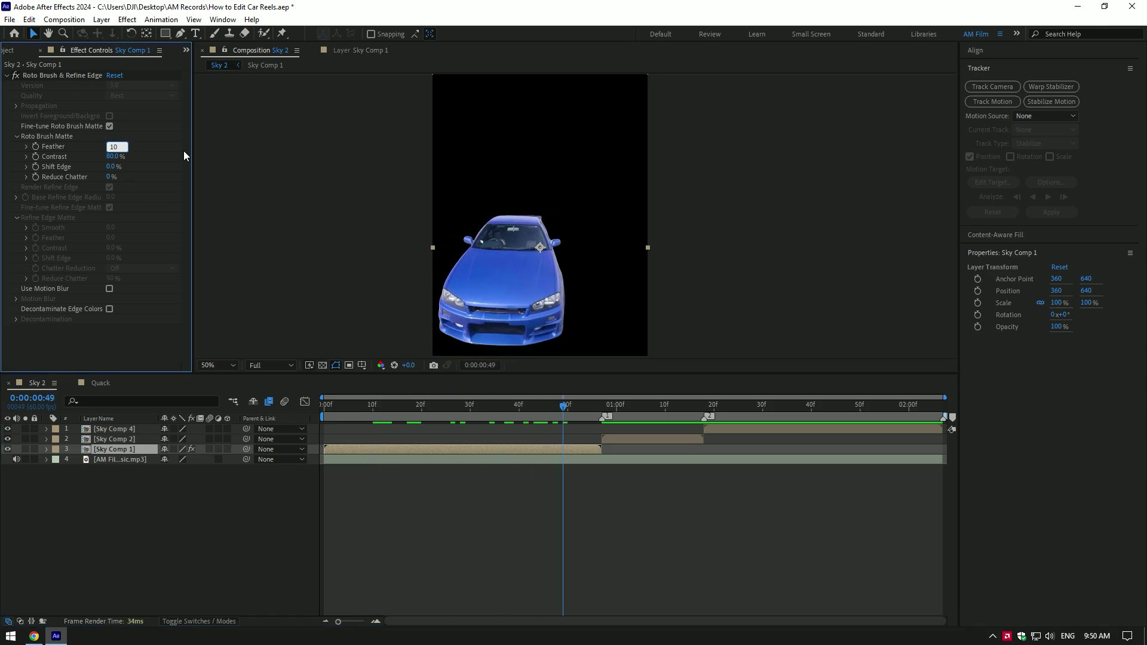
{"action": "key", "text": "Return"}
Step: Duplicate the rotoscoped Sky Comp 1 layer and rename the upper copy "Car only"
{"action": "key", "text": "ctrl+d"}
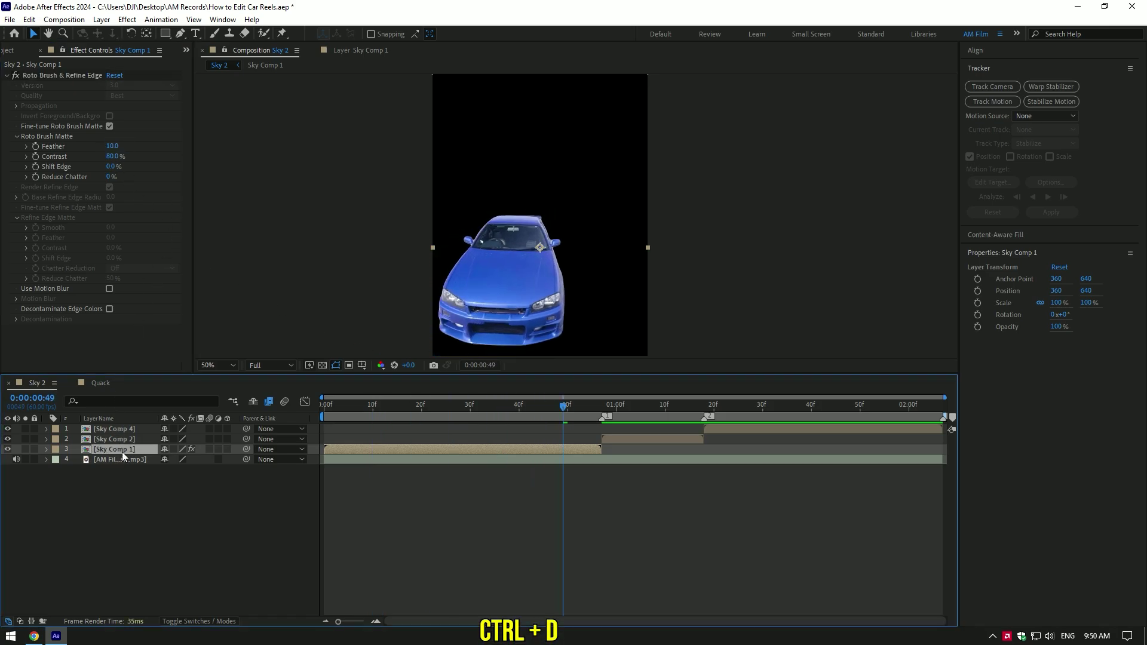
{"action": "right_click", "coordinate": [119, 450]}
{"action": "left_click", "coordinate": [155, 428]}
{"action": "type", "text": "Car only"}
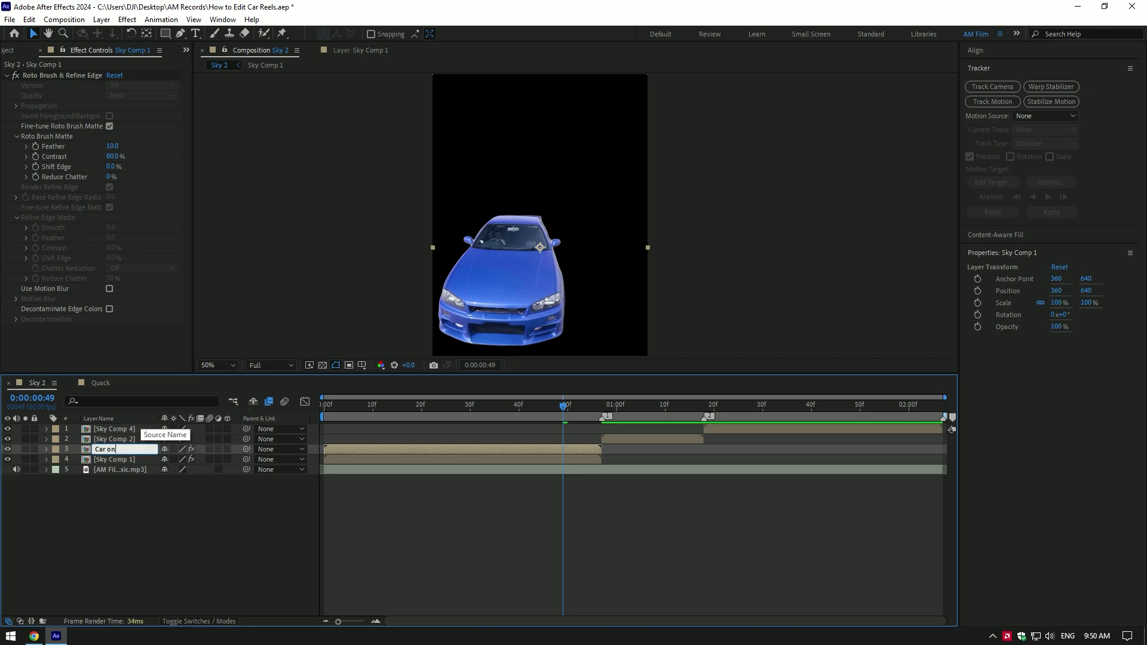
{"action": "key", "text": "Return"}
Step: Rename the lower Sky Comp 1 layer "Original" and delete its Roto Brush & Refine Edge effect
{"action": "right_click", "coordinate": [103, 465]}
{"action": "left_click", "coordinate": [146, 426]}
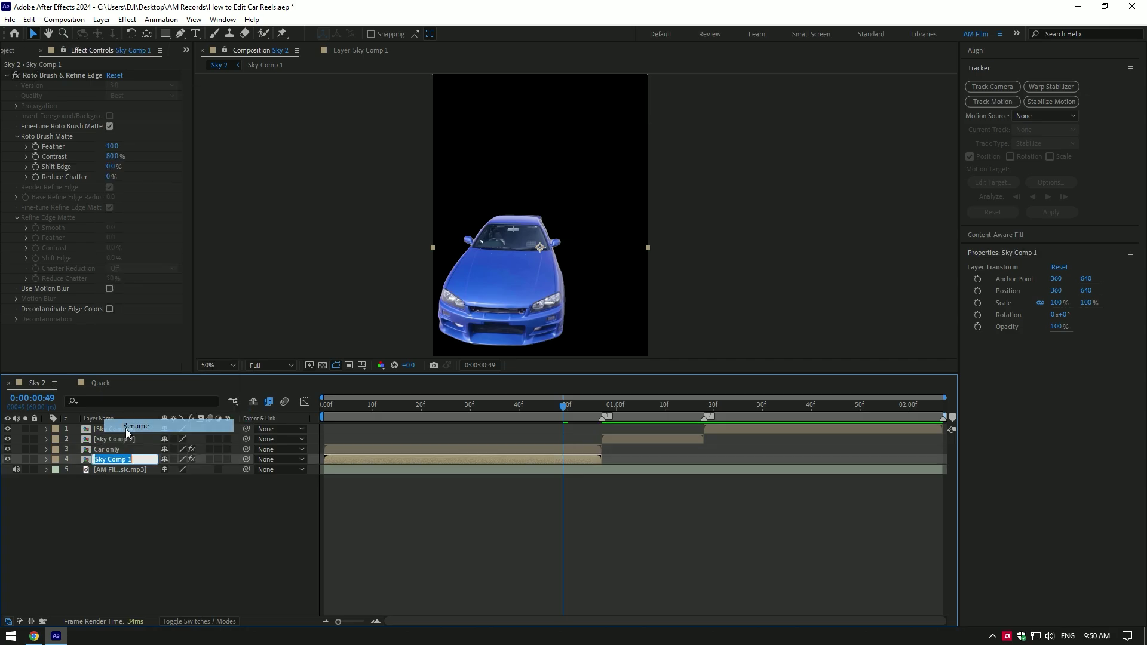
{"action": "type", "text": "Original"}
{"action": "key", "text": "Return"}
{"action": "left_click", "coordinate": [59, 78]}
{"action": "key", "text": "Delete"}
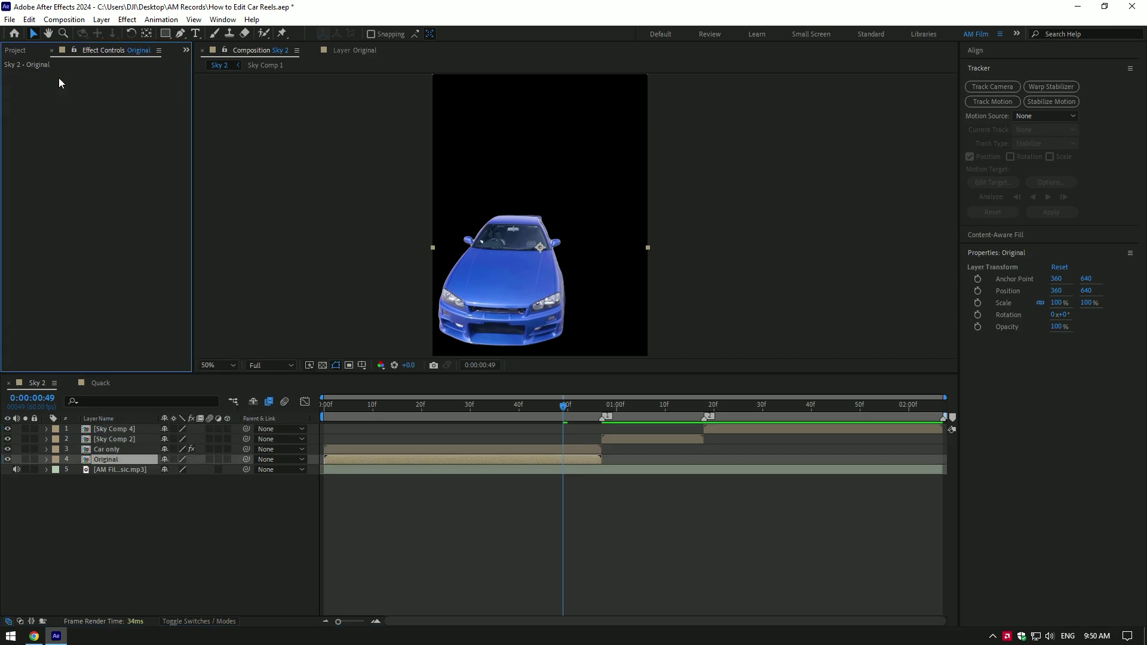
Step: Apply the Exposure effect to the Original layer and darken the background with an exposure of about -3.9
{"action": "mouse_move", "coordinate": [566, 414]}
{"action": "left_mouse_down"}
{"action": "mouse_move", "coordinate": [386, 403]}
{"action": "mouse_move", "coordinate": [558, 399]}
{"action": "mouse_move", "coordinate": [315, 414]}
{"action": "mouse_move", "coordinate": [531, 408]}
{"action": "left_mouse_up"}
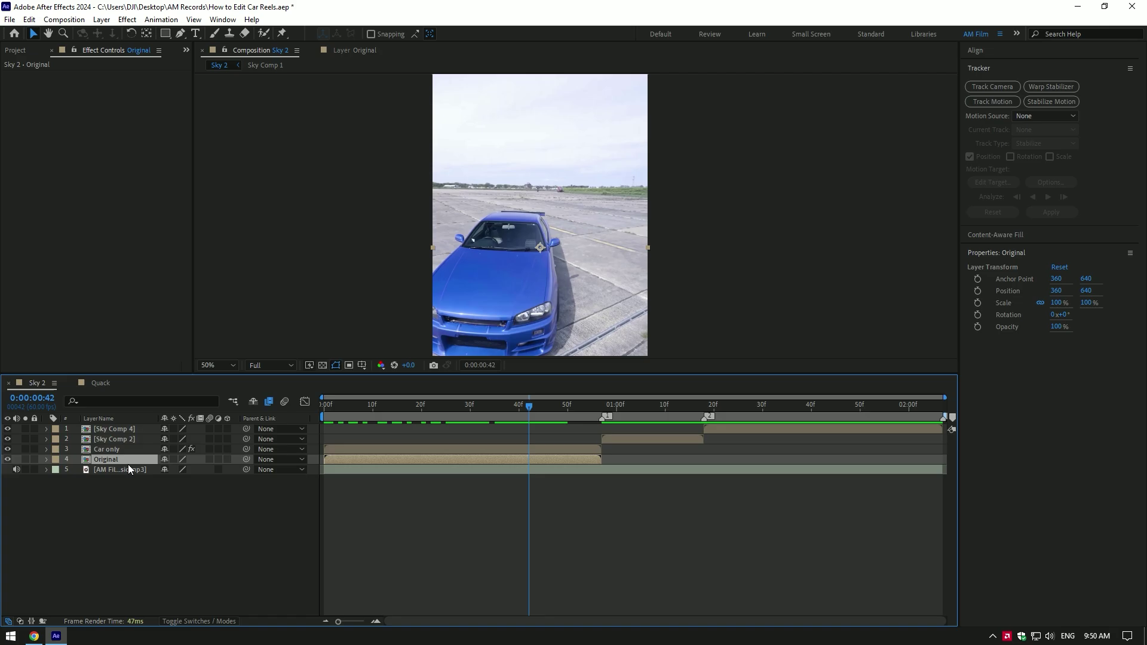
{"action": "key", "text": "ctrl+space"}
{"action": "type", "text": "expo"}
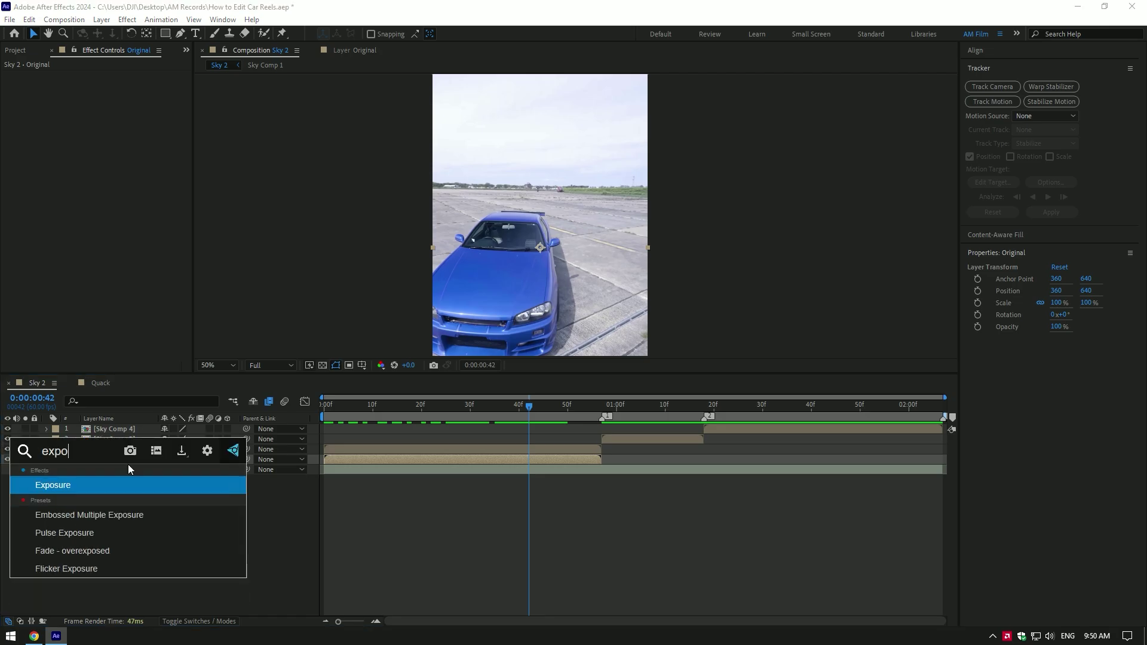
{"action": "key", "text": "Return"}
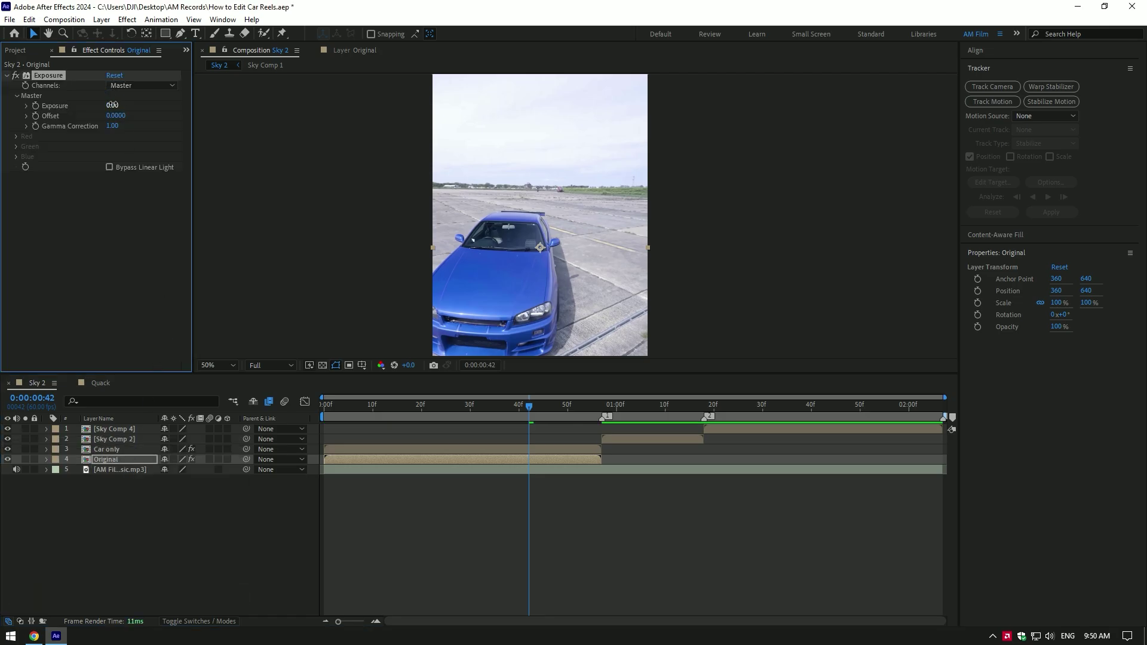
{"action": "left_click_drag", "start_coordinate": [112, 105], "coordinate": [52, 106]}
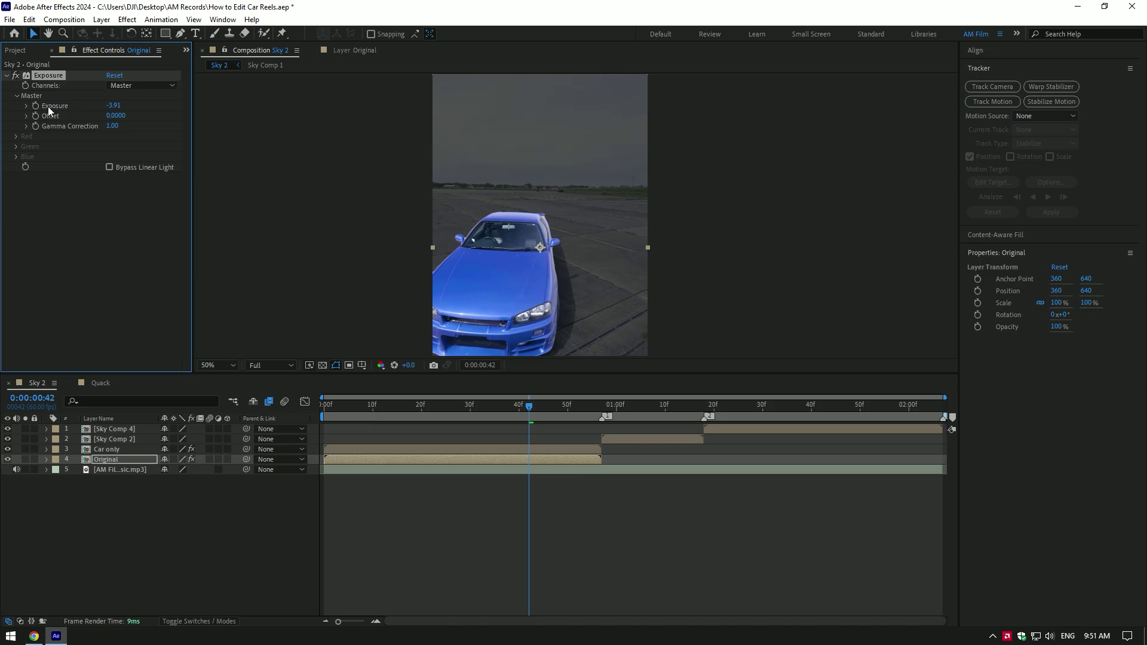
Step: Apply Turbulent Displace to the Car only layer with Turbulent Smoother displacement, amount 536 and size 14
{"action": "left_click", "coordinate": [106, 450]}
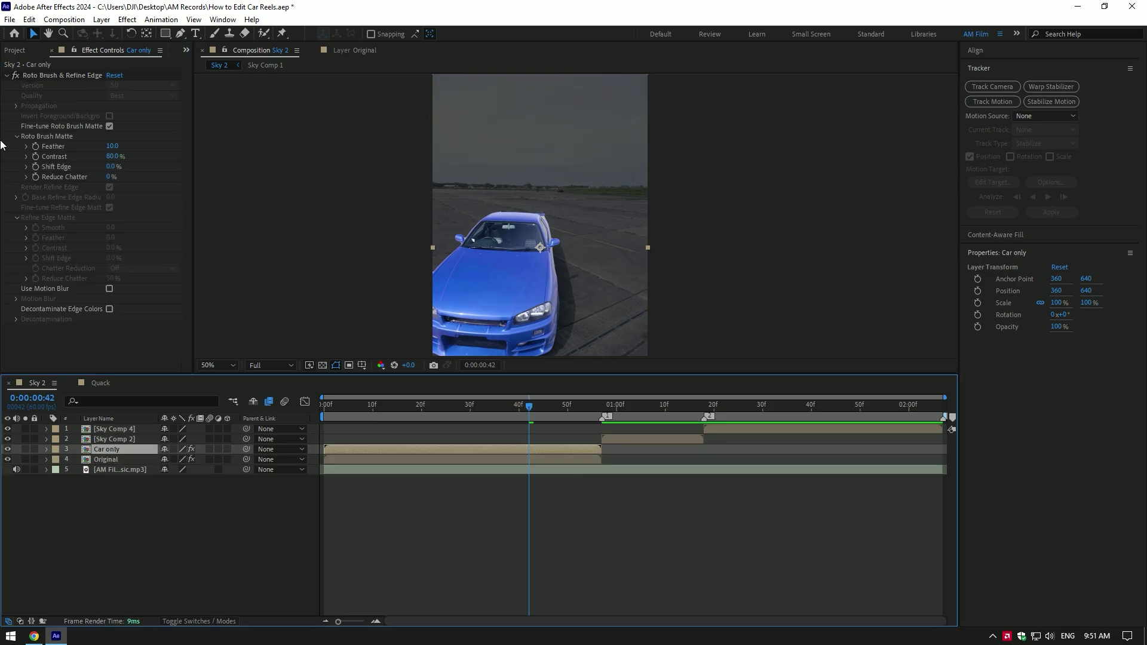
{"action": "left_click", "coordinate": [7, 76]}
{"action": "key", "text": "ctrl+space"}
{"action": "type", "text": "turbu"}
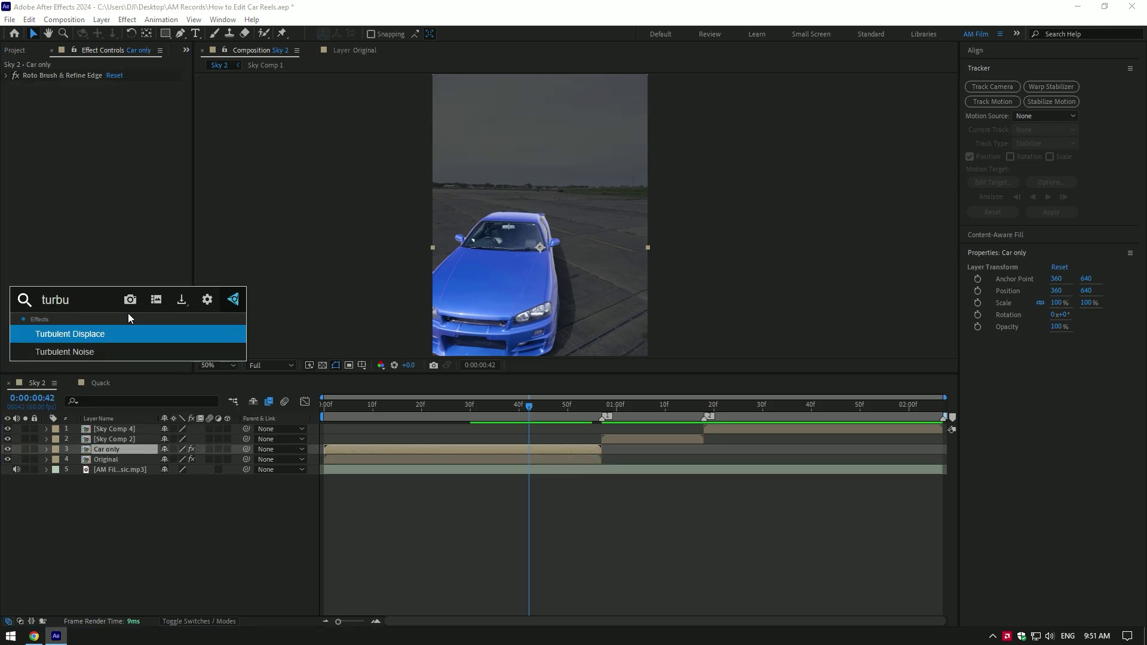
{"action": "key", "text": "Return"}
{"action": "left_click", "coordinate": [138, 96]}
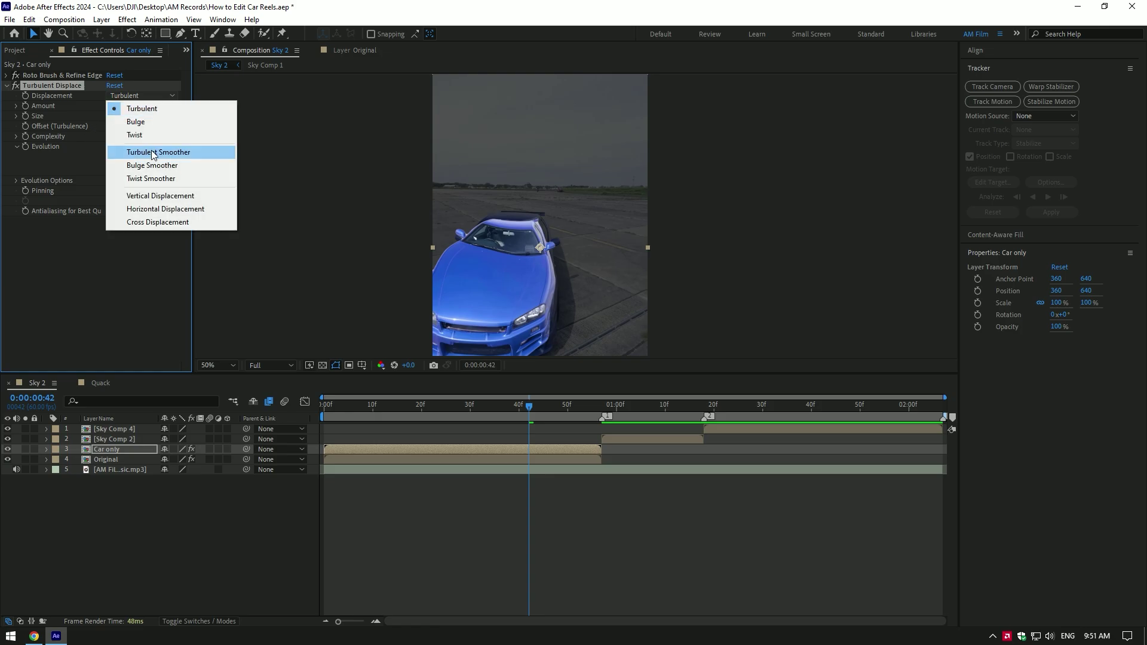
{"action": "left_click", "coordinate": [123, 151]}
{"action": "left_click_drag", "start_coordinate": [117, 106], "coordinate": [408, 107]}
{"action": "left_click_drag", "start_coordinate": [478, 251], "coordinate": [482, 187]}
{"action": "left_click_drag", "start_coordinate": [113, 115], "coordinate": [62, 115]}
{"action": "left_click_drag", "start_coordinate": [328, 403], "coordinate": [480, 397]}
Step: Duplicate the Car only layer and remove Turbulent Displace from the upper copy
{"action": "left_click", "coordinate": [119, 449]}
{"action": "key", "text": "ctrl+d"}
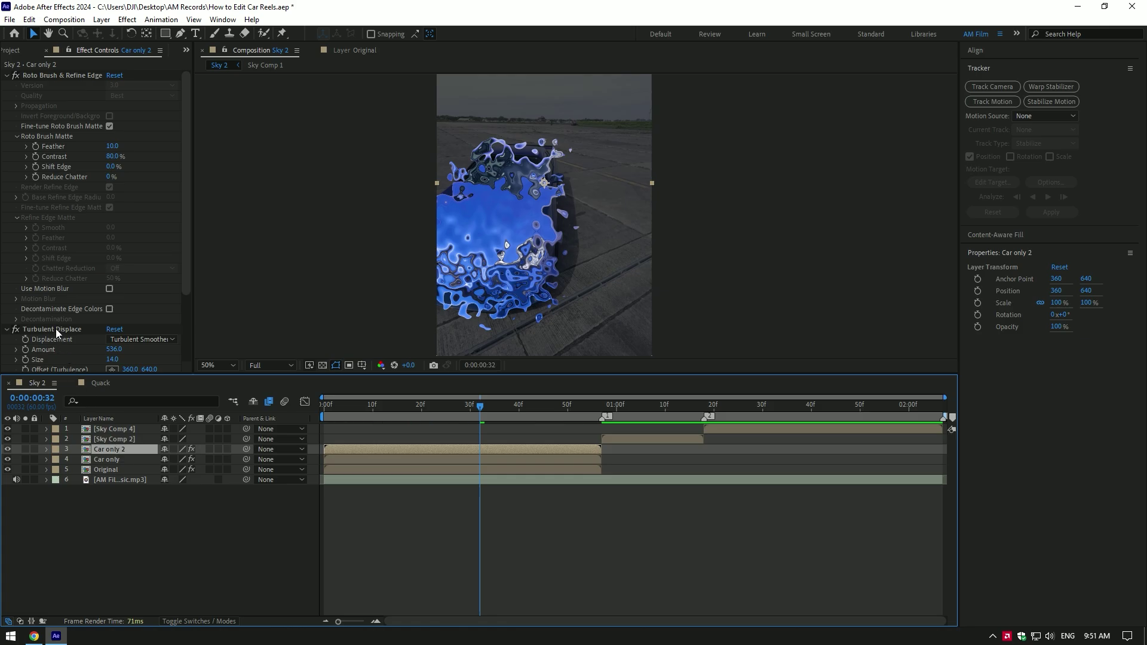
{"action": "left_click", "coordinate": [55, 328]}
{"action": "key", "text": "Delete"}
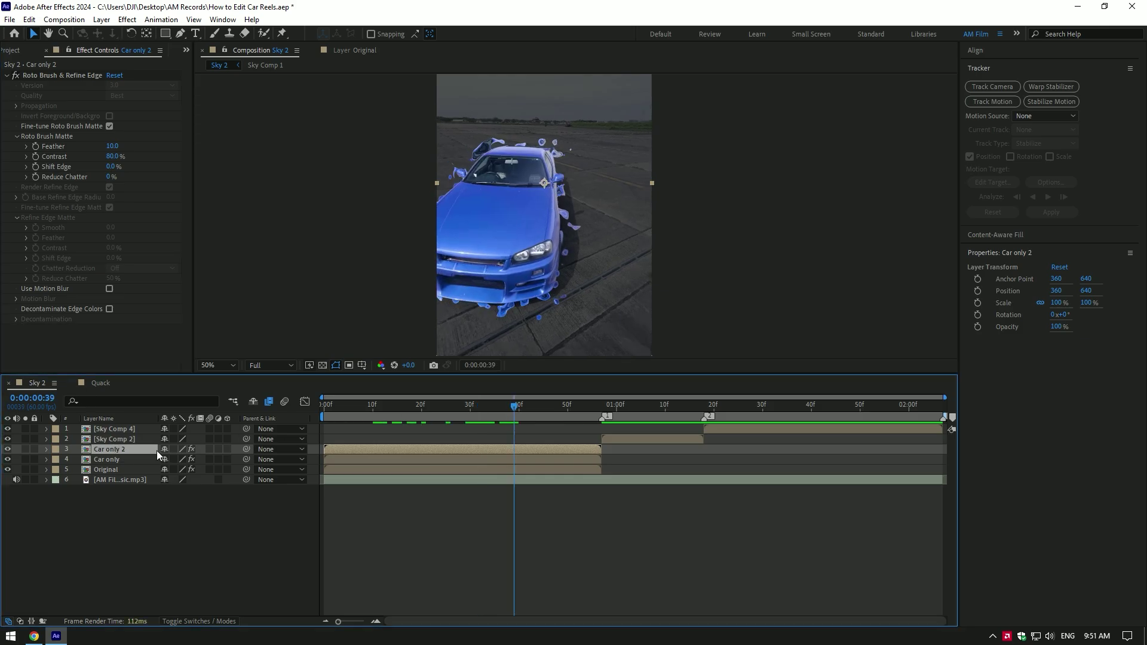
Step: Raise the displaced Car only layer above the clean car by setting its position to 360, 424
{"action": "left_click", "coordinate": [112, 461]}
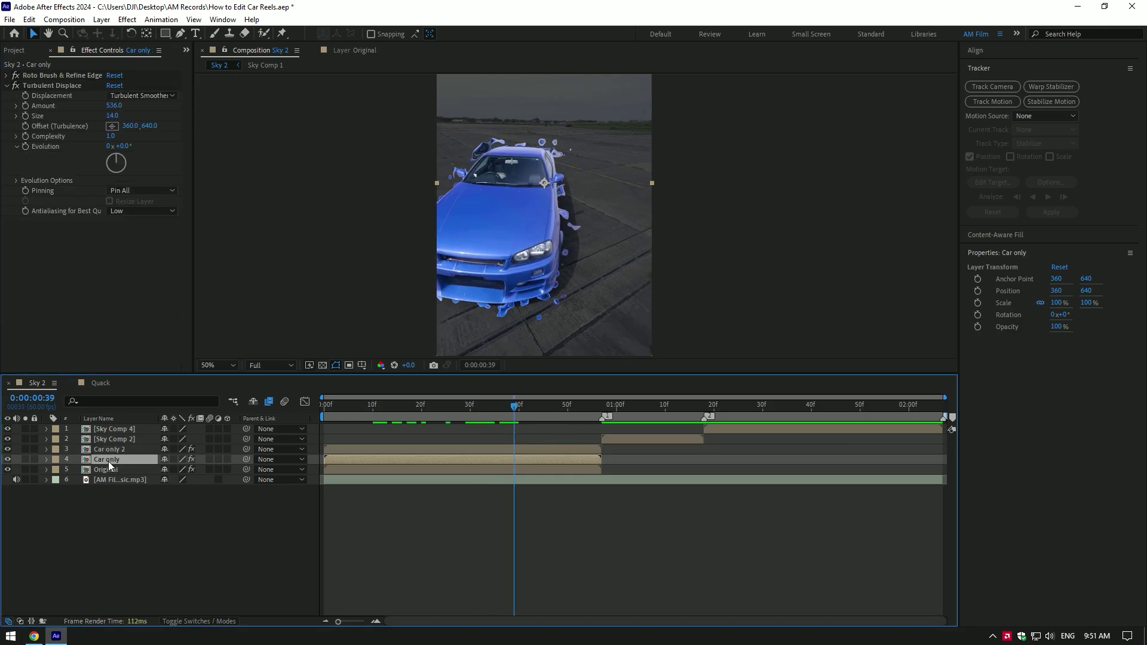
{"action": "key", "text": "p"}
{"action": "left_click_drag", "start_coordinate": [187, 469], "coordinate": [55, 479]}
{"action": "key", "text": "space"}
{"action": "left_click_drag", "start_coordinate": [534, 152], "coordinate": [534, 222]}
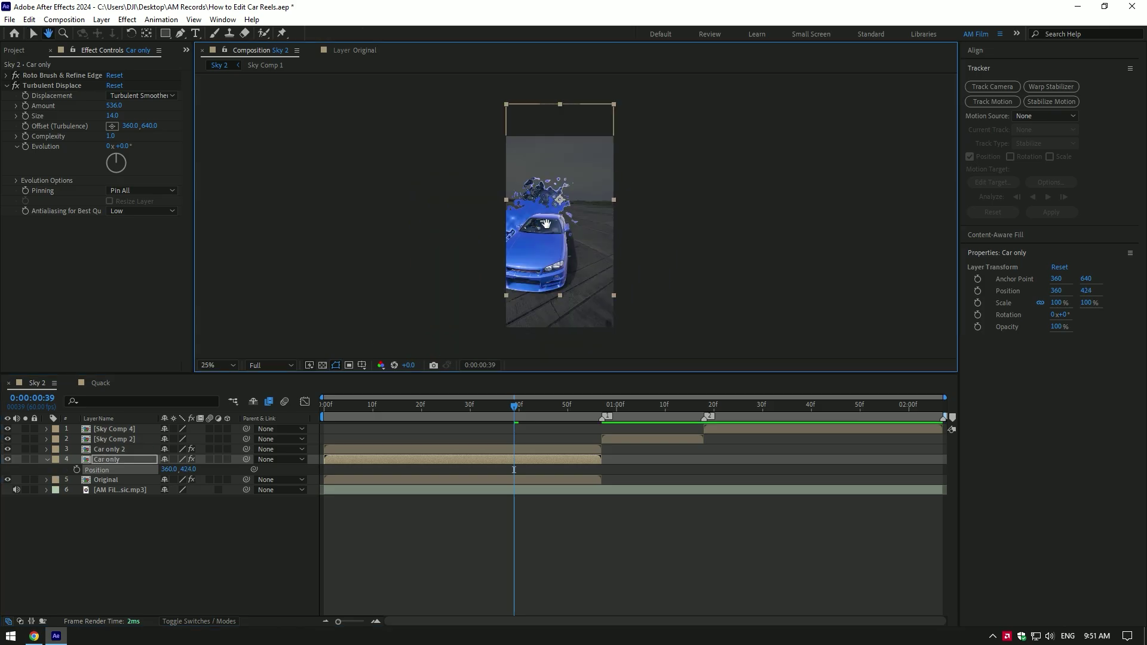
{"action": "left_click_drag", "start_coordinate": [545, 224], "coordinate": [513, 224]}
Step: Apply the Twirl effect to Car only with an angle of 1x+38° and a radius of 42, and preview it
{"action": "key", "text": "ctrl+space"}
{"action": "type", "text": "twirl"}
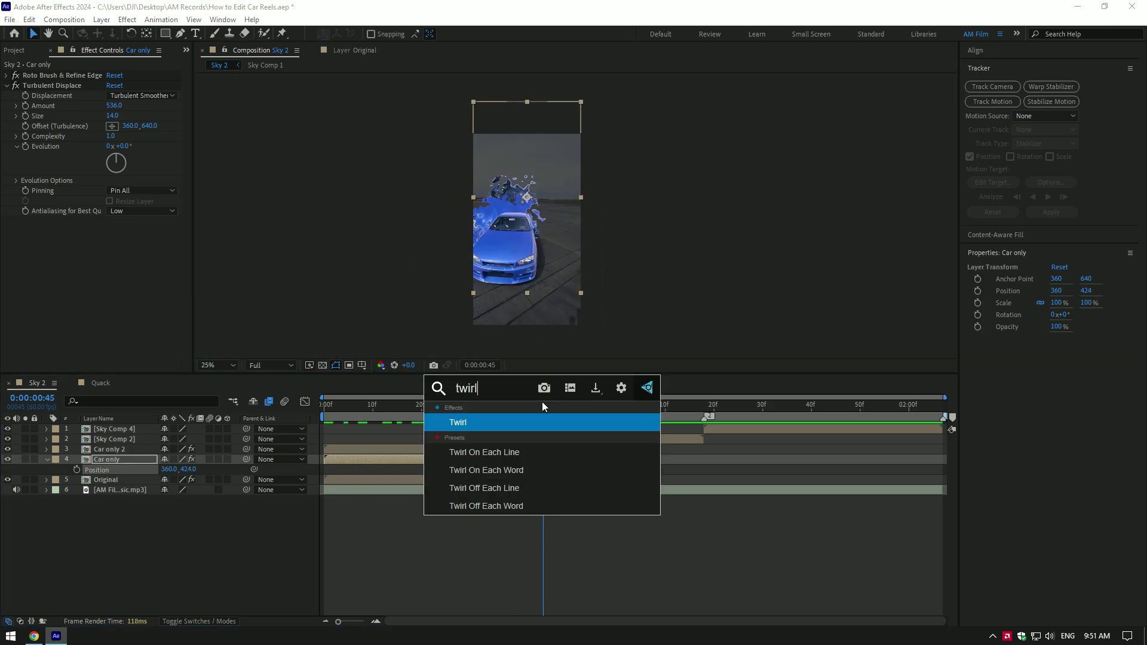
{"action": "key", "text": "Return"}
{"action": "left_click_drag", "start_coordinate": [122, 231], "coordinate": [397, 257]}
{"action": "left_click_drag", "start_coordinate": [112, 265], "coordinate": [156, 267]}
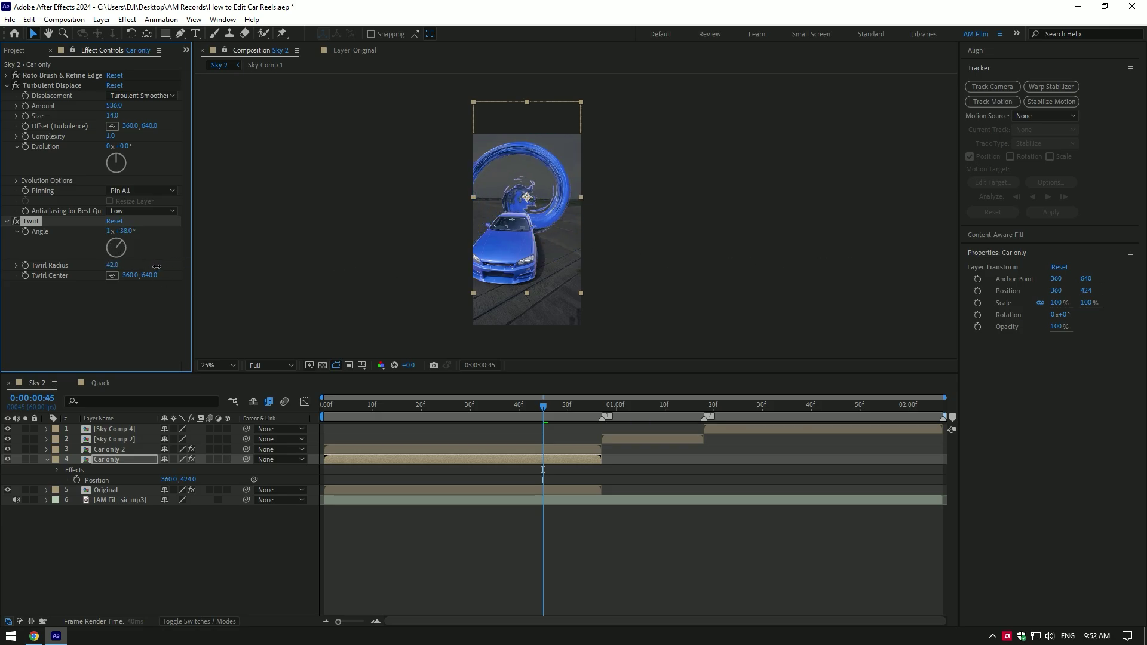
{"action": "left_click", "coordinate": [533, 394]}
{"action": "key", "text": "space"}
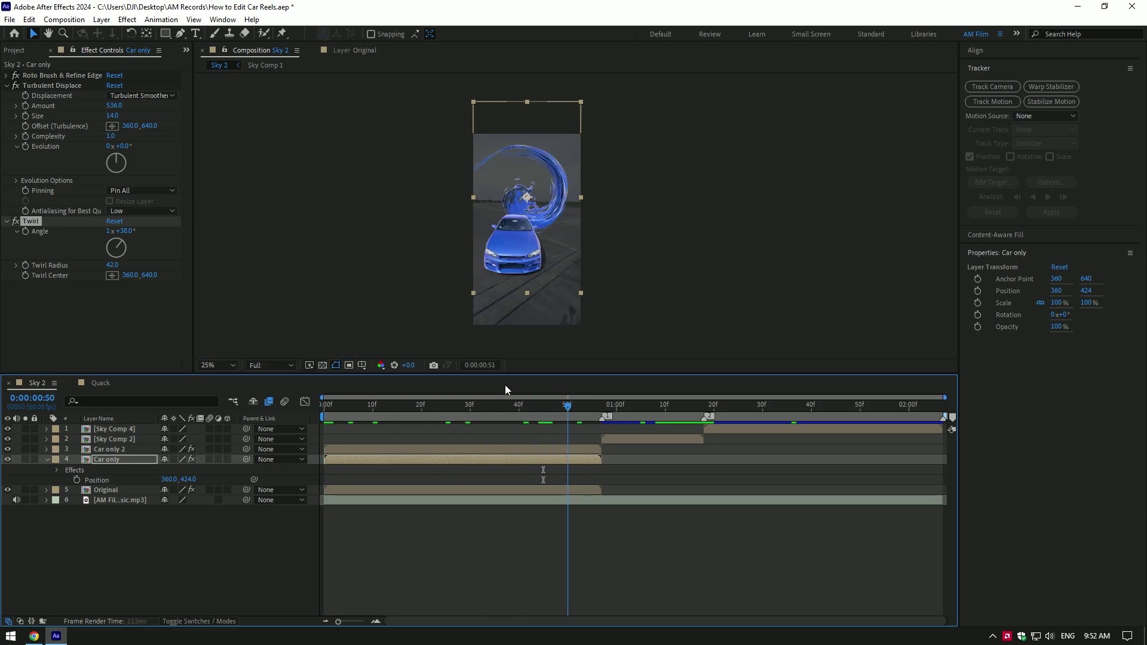
Step: Increase the Twirl angle on Car only to 2x+138° and check the spiral around frame 13
{"action": "left_click_drag", "start_coordinate": [123, 230], "coordinate": [426, 257]}
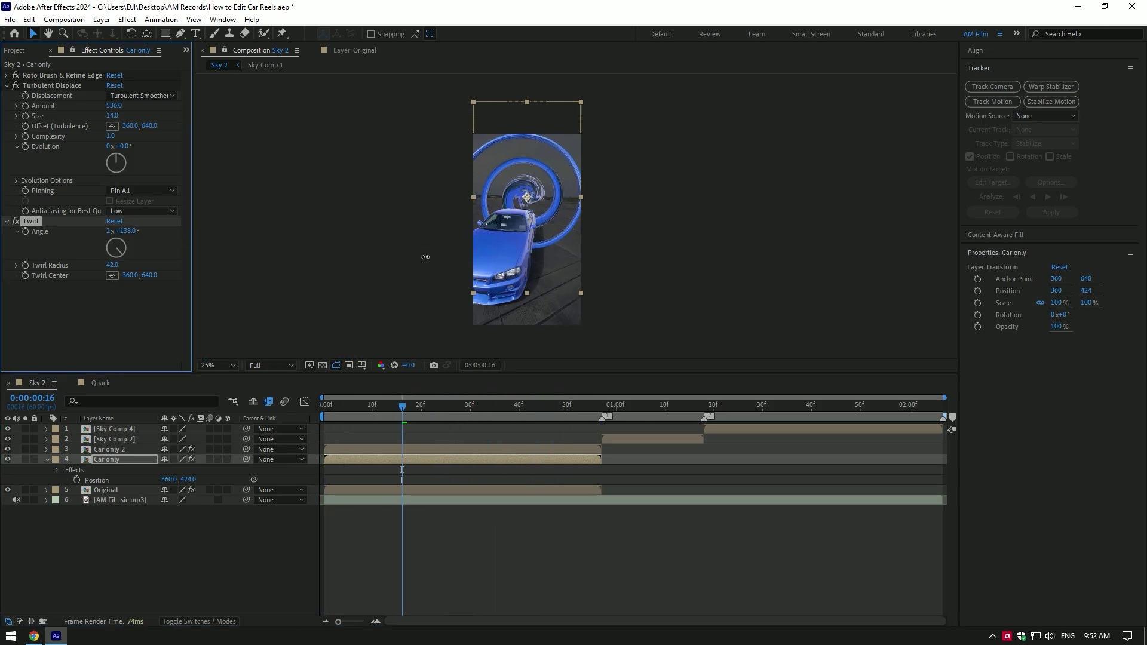
{"action": "left_click_drag", "start_coordinate": [470, 405], "coordinate": [389, 414]}
{"action": "key", "text": "period"}
{"action": "key", "text": "period"}
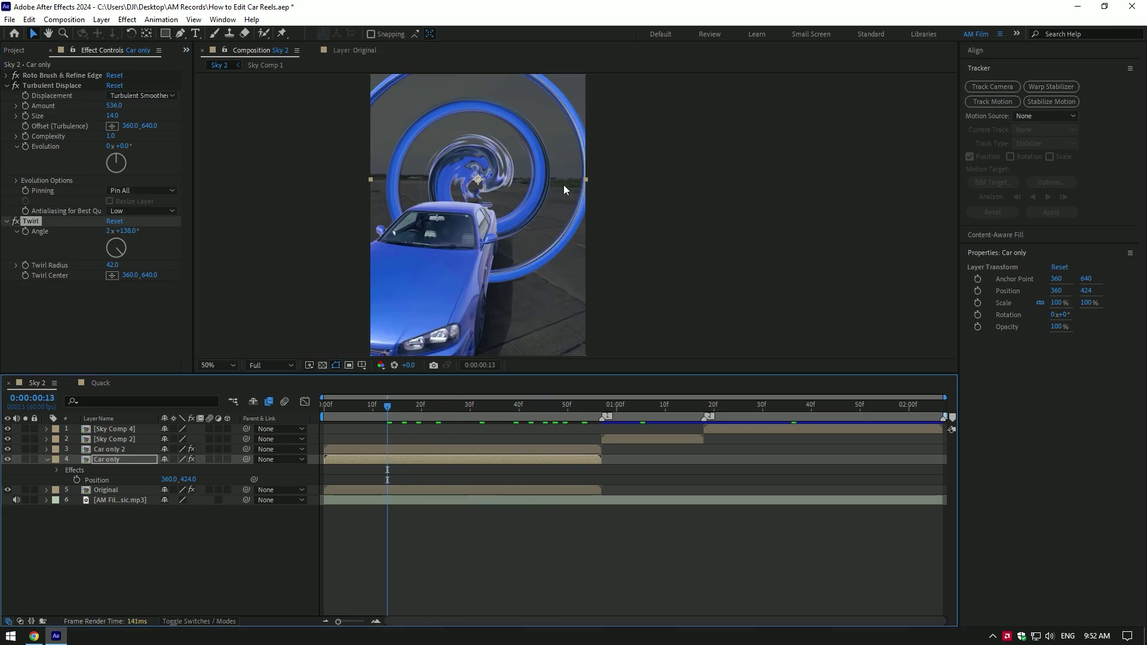
{"action": "key", "text": "space"}
{"action": "left_click_drag", "start_coordinate": [499, 185], "coordinate": [488, 220]}
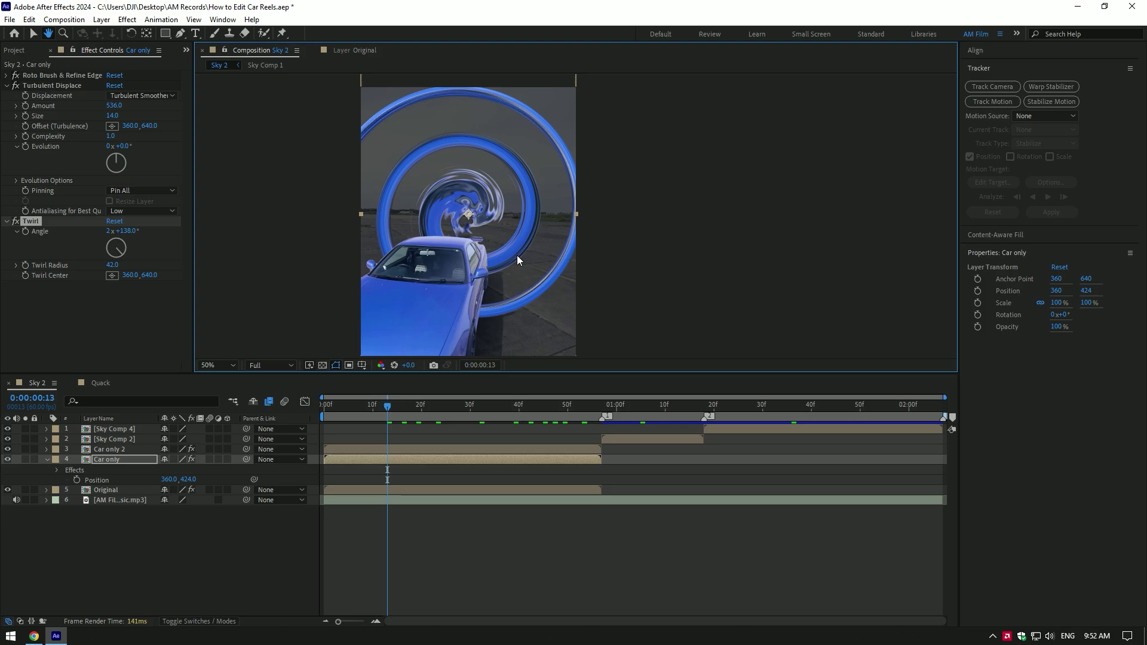
Step: Apply Deep Glow to the Car only layer with an exposure of 0.6 and collapse the layer's properties
{"action": "key", "text": "ctrl+space"}
{"action": "type", "text": "deep"}
{"action": "key", "text": "Return"}
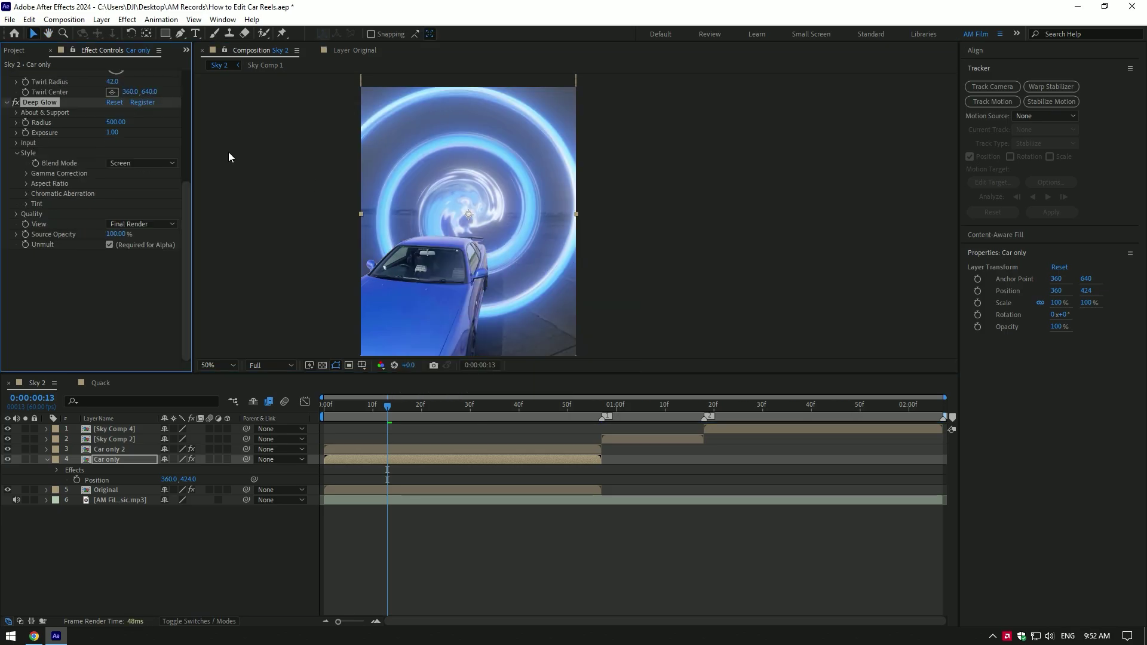
{"action": "type", "text": "0.6"}
{"action": "key", "text": "Return"}
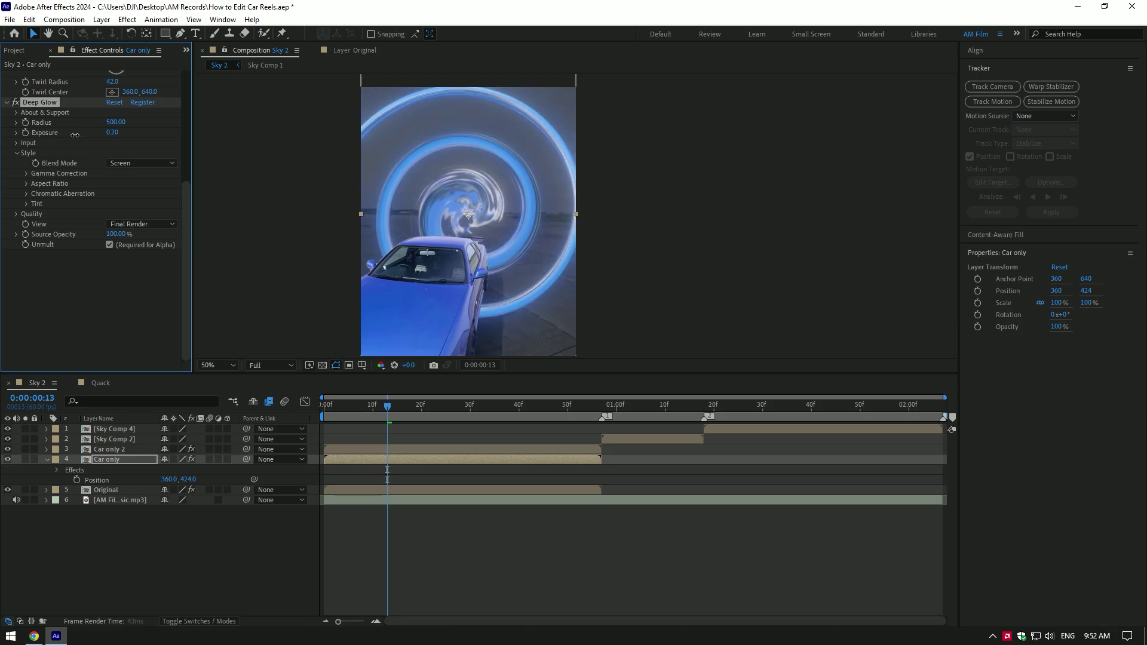
{"action": "key", "text": "comma"}
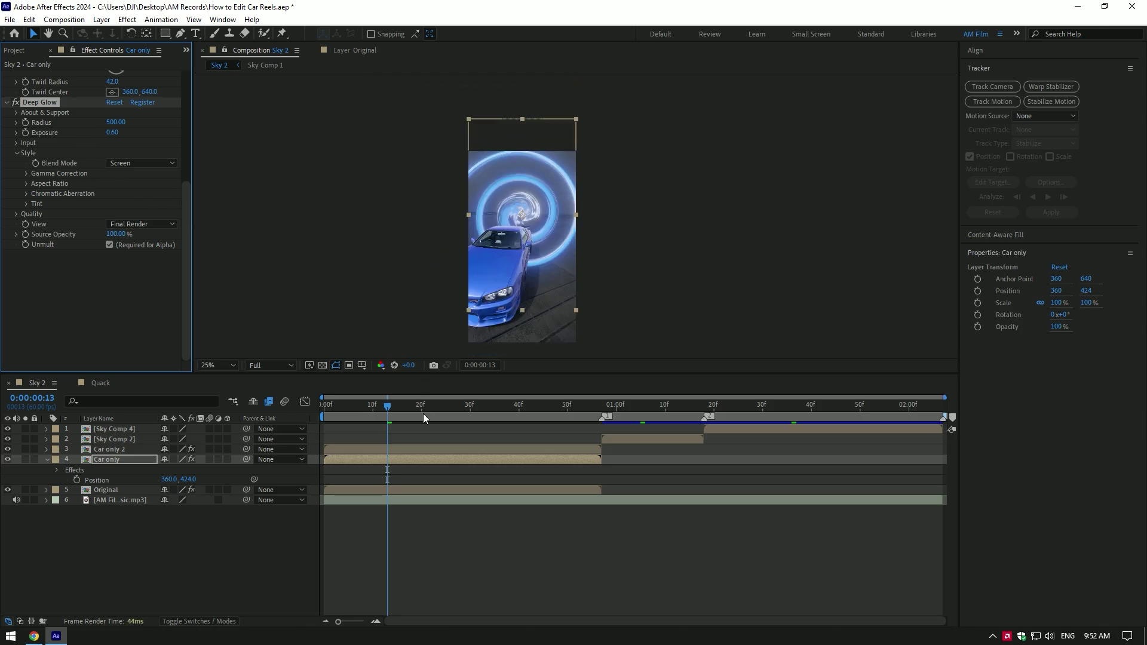
{"action": "left_click_drag", "start_coordinate": [423, 411], "coordinate": [61, 452]}
{"action": "left_click", "coordinate": [47, 459]}
Step: Keyframe the Turbulent Displace offset on Car only from 0:00:00:00, changing it from 360, 640 to 499, 640, and review the clip through frame 57
{"action": "left_click_drag", "start_coordinate": [349, 414], "coordinate": [300, 410]}
{"action": "left_click_drag", "start_coordinate": [185, 241], "coordinate": [185, 113]}
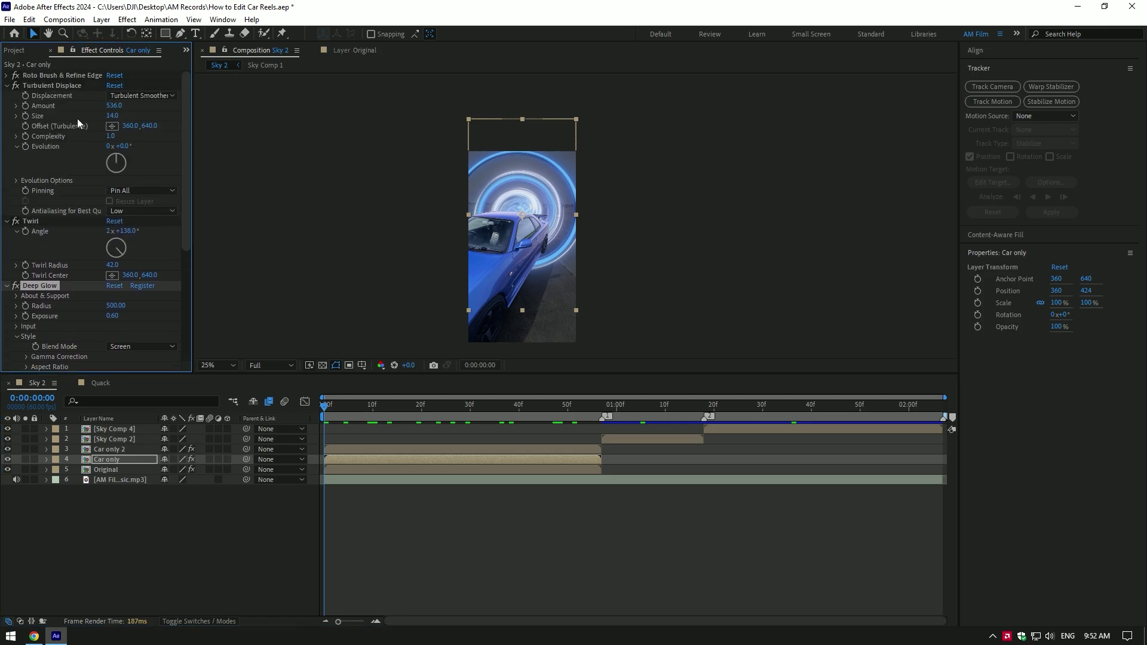
{"action": "left_click", "coordinate": [27, 129]}
{"action": "left_click", "coordinate": [329, 414]}
{"action": "key", "text": "space"}
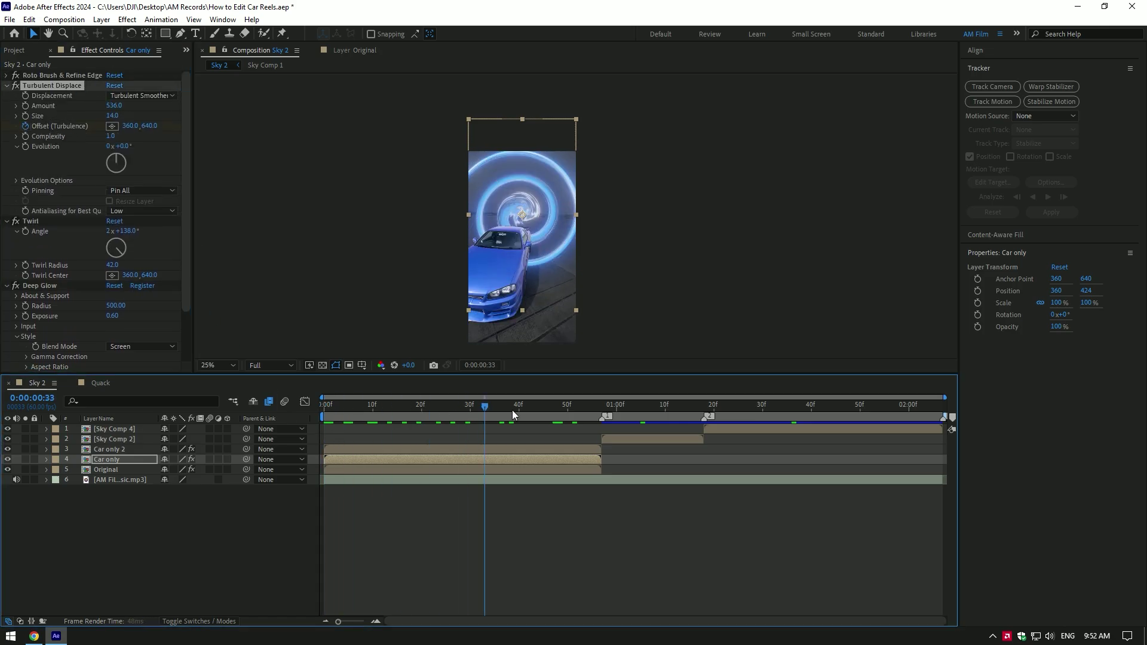
{"action": "left_click_drag", "start_coordinate": [138, 127], "coordinate": [290, 232]}
{"action": "key", "text": "ctrl+z"}
{"action": "left_click_drag", "start_coordinate": [326, 407], "coordinate": [603, 417]}
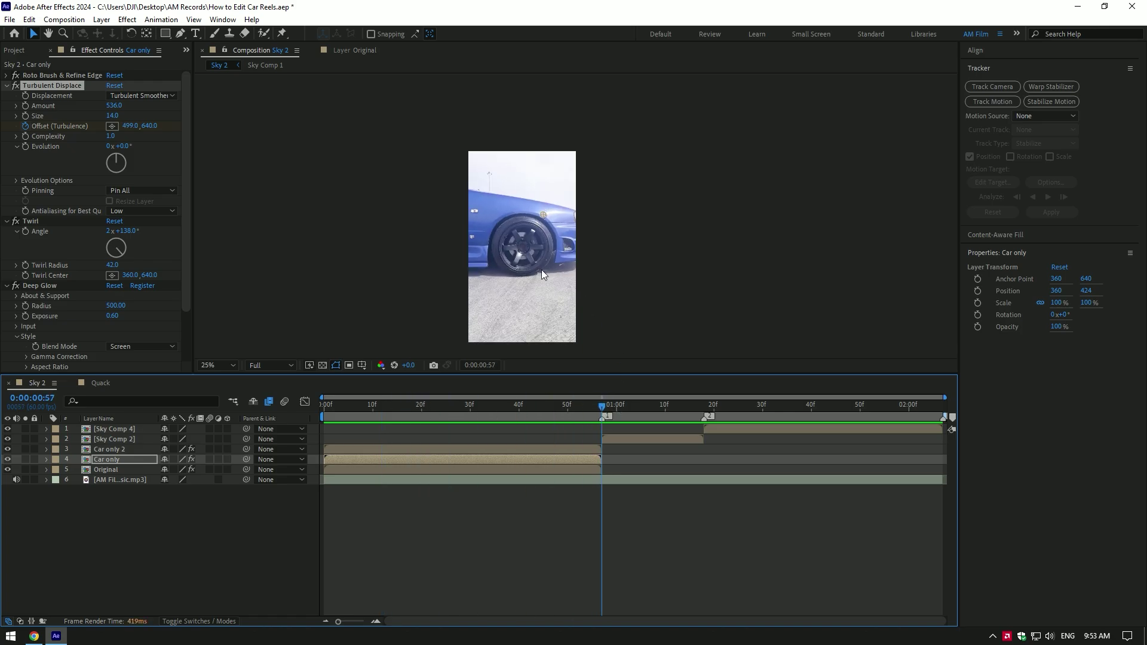
Step: Apply the Mocha AE effect to the Sky Comp 2 layer and launch the Mocha tracker
{"action": "scroll", "coordinate": [541, 270], "scroll_direction": "up", "scroll_amount": 2}
{"action": "left_click_drag", "start_coordinate": [499, 261], "coordinate": [485, 236]}
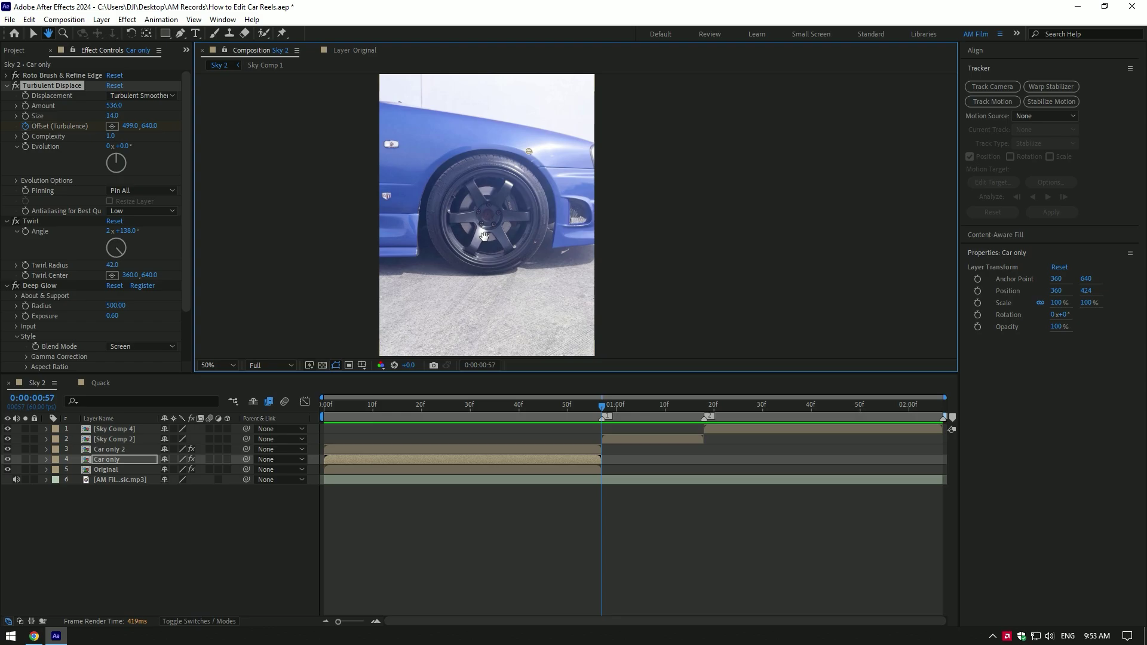
{"action": "type", "text": "mocha"}
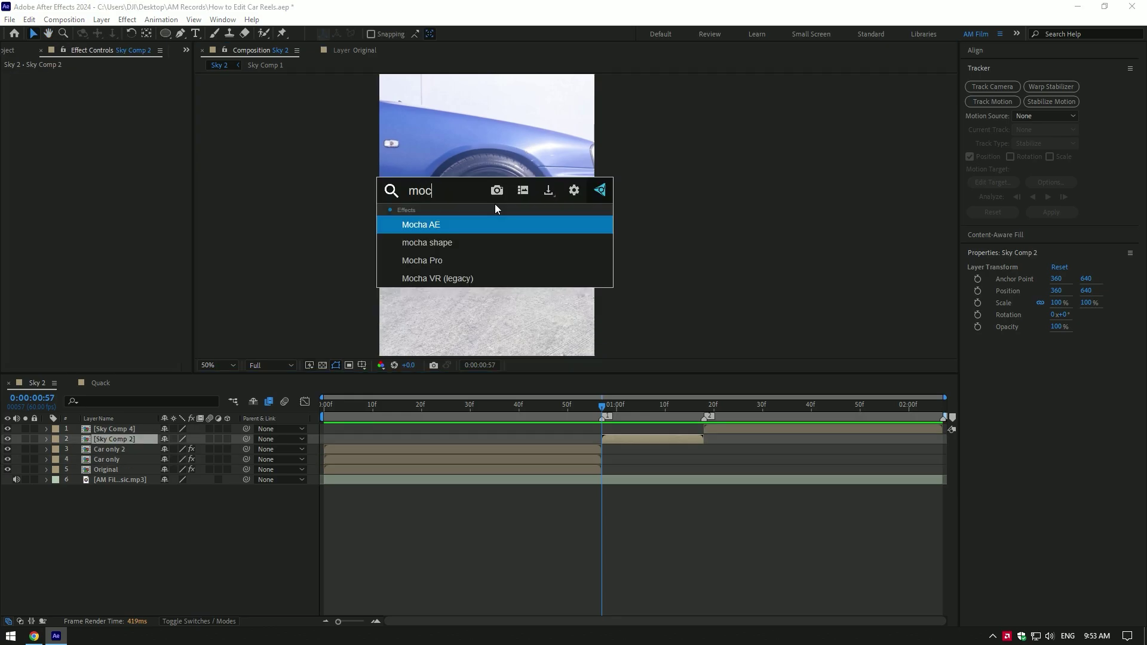
{"action": "key", "text": "Return"}
{"action": "left_click", "coordinate": [66, 104]}
{"action": "left_click", "coordinate": [65, 105]}
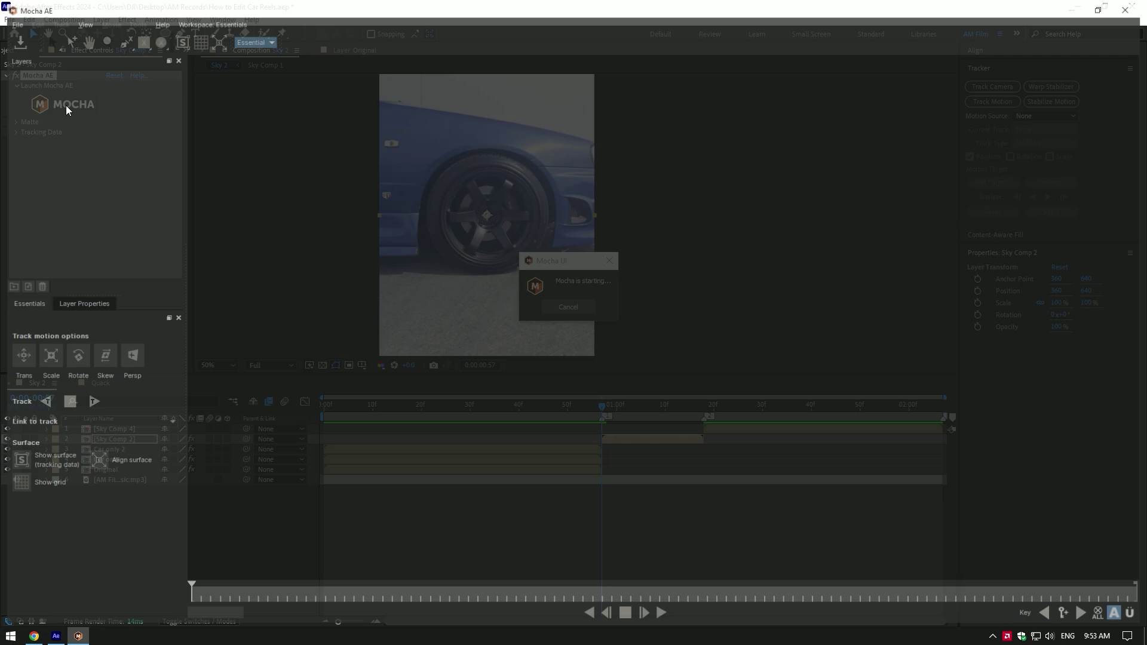
Step: Draw an elliptical spline around the front wheel's rim and adjust its edges to fit at frame 57
{"action": "mouse_move", "coordinate": [597, 249]}
{"action": "left_mouse_down"}
{"action": "mouse_move", "coordinate": [732, 367]}
{"action": "mouse_move", "coordinate": [737, 407]}
{"action": "left_mouse_up"}
{"action": "scroll", "coordinate": [731, 367], "scroll_direction": "up", "scroll_amount": 5}
{"action": "scroll", "coordinate": [640, 257], "scroll_direction": "up", "scroll_amount": 3}
{"action": "left_click_drag", "start_coordinate": [442, 125], "coordinate": [447, 128]}
{"action": "left_click_drag", "start_coordinate": [806, 307], "coordinate": [802, 308]}
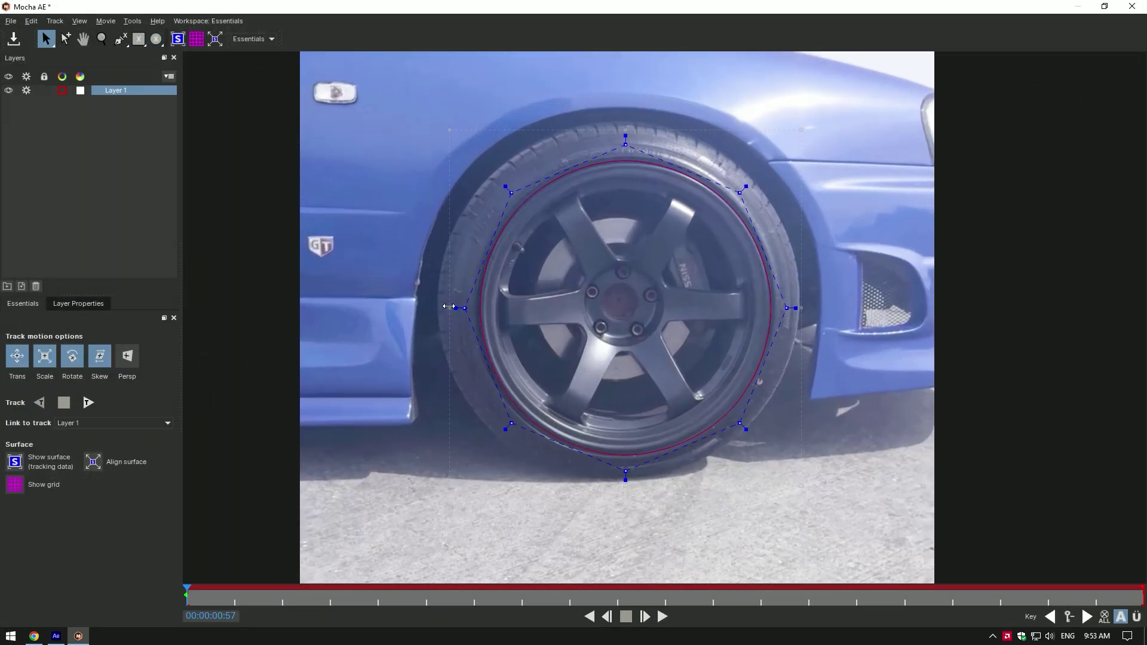
Step: Track the wheel spline forward to the end of the clip and close Mocha to return to After Effects
{"action": "scroll", "coordinate": [739, 288], "scroll_direction": "down", "scroll_amount": 1}
{"action": "left_click", "coordinate": [89, 403]}
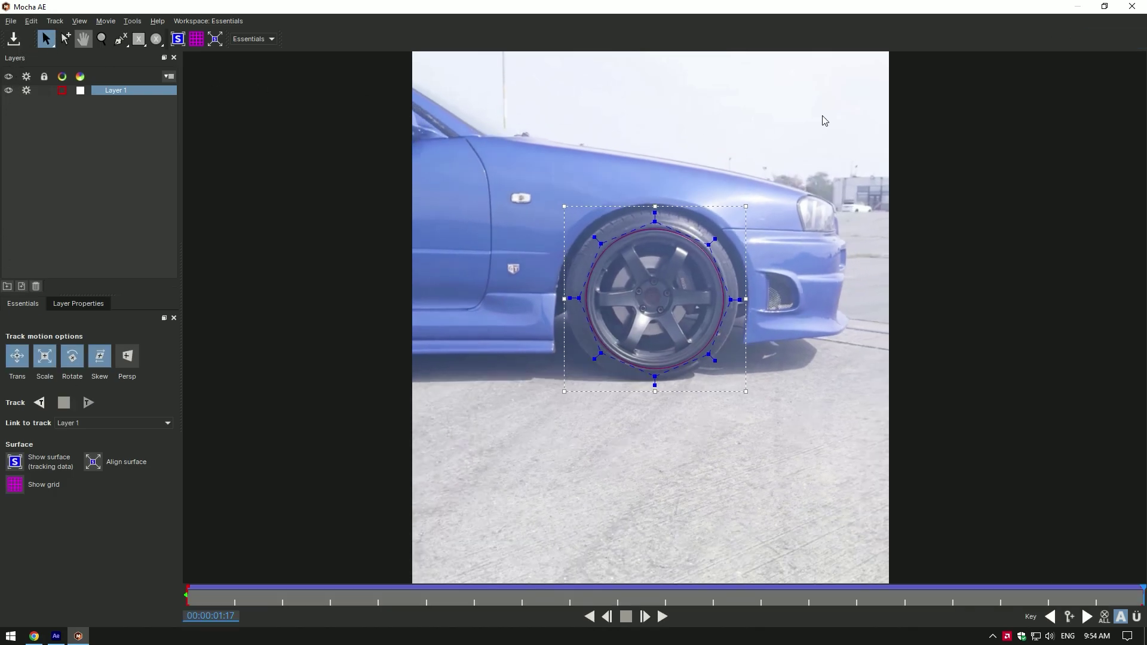
{"action": "left_click", "coordinate": [1125, 5]}
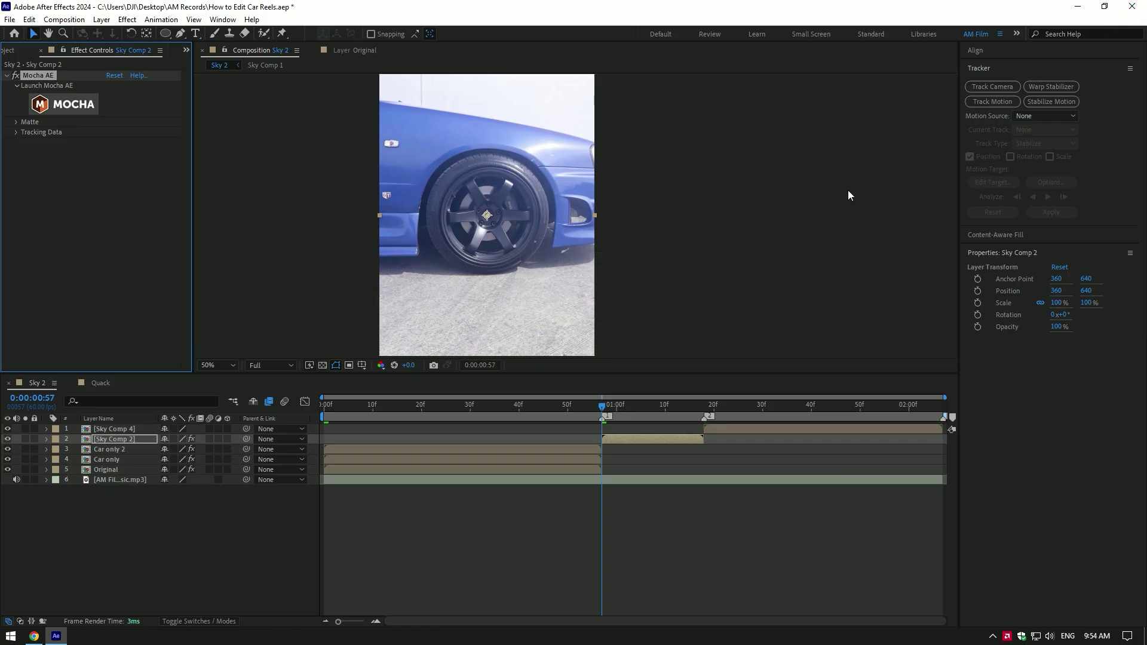
Step: Create an AE mask on Sky Comp 2 from the Mocha wheel track and set its mask mode to None
{"action": "left_click", "coordinate": [16, 122]}
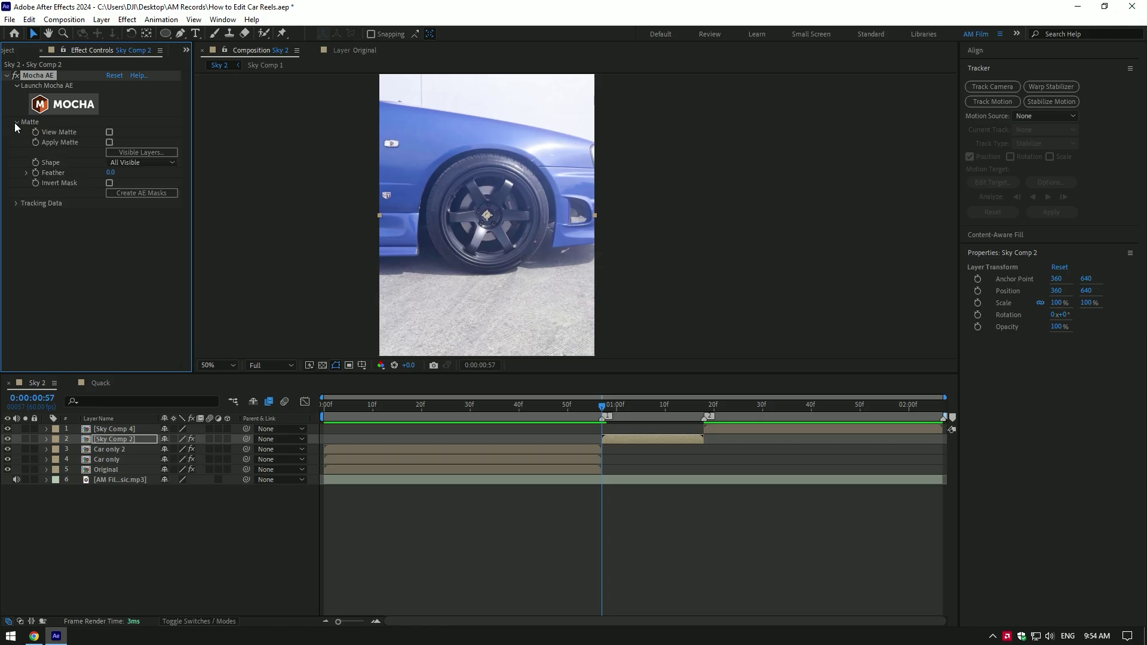
{"action": "left_click", "coordinate": [150, 192]}
{"action": "left_click", "coordinate": [640, 405]}
{"action": "key", "text": "m"}
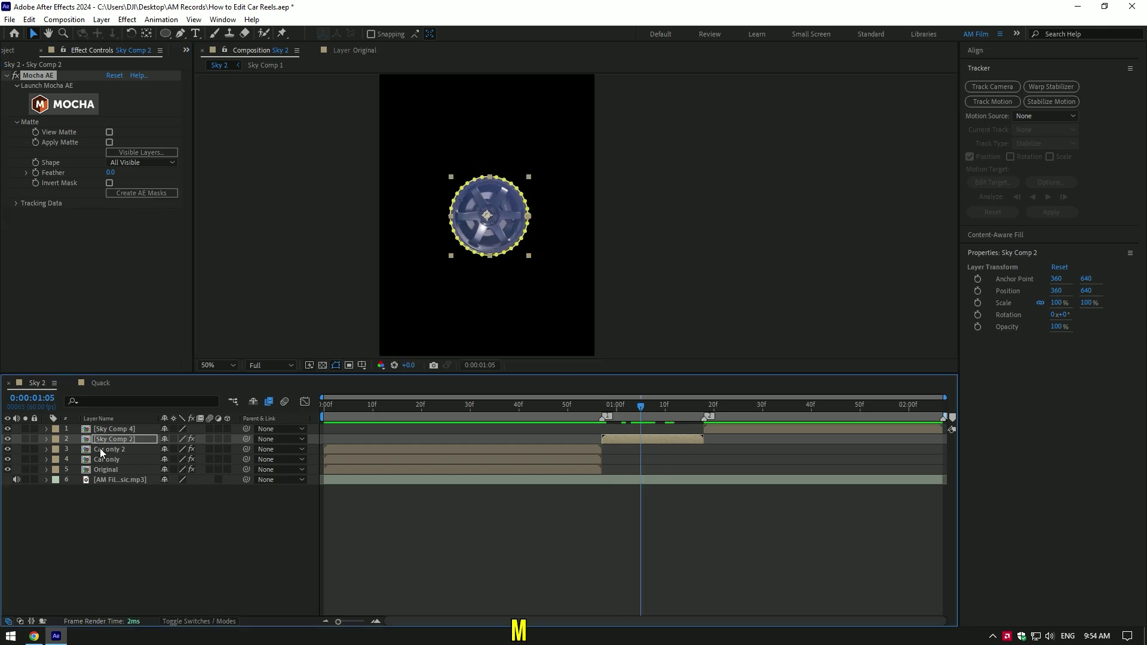
{"action": "left_click", "coordinate": [177, 449]}
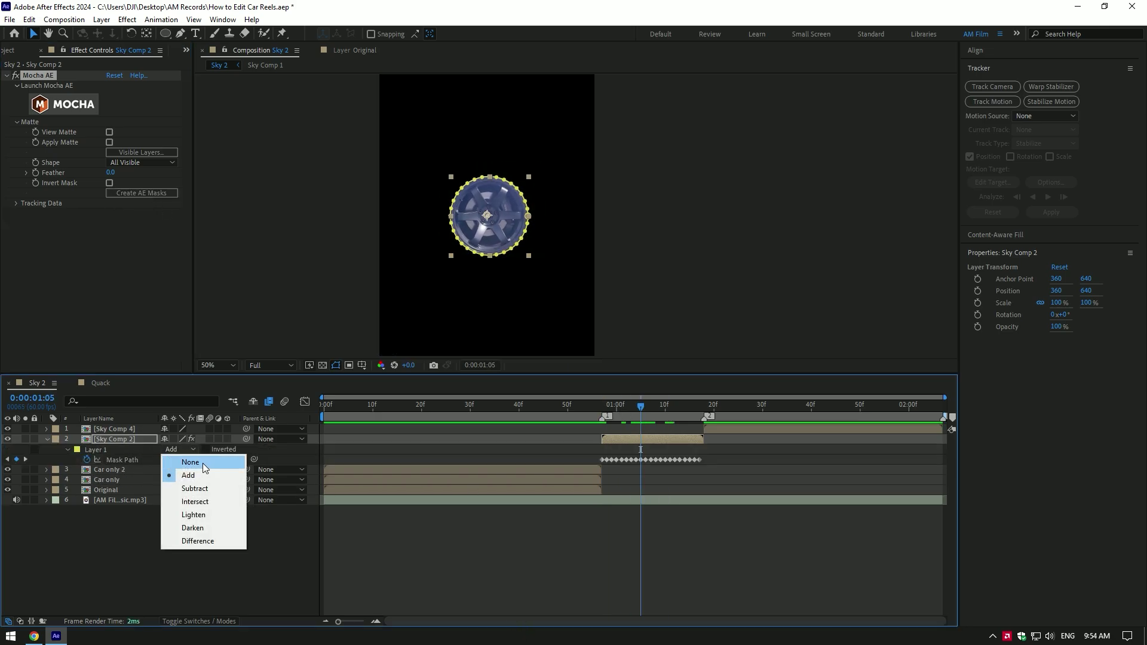
{"action": "left_click", "coordinate": [202, 464]}
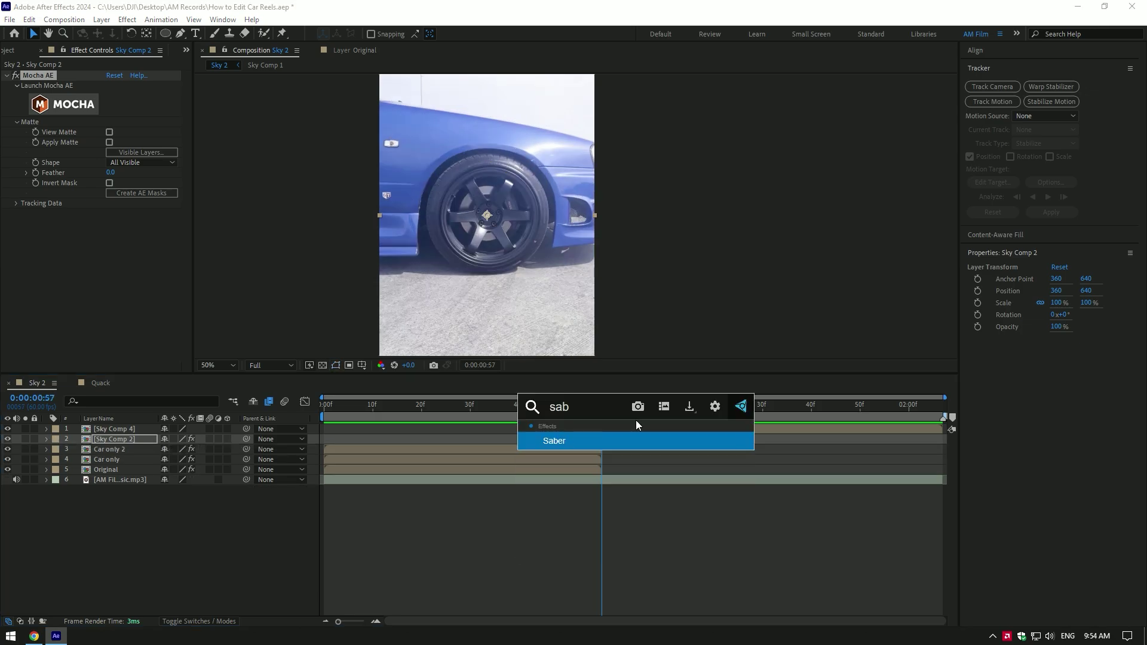
Step: Apply the Saber effect to Sky Comp 2 and set its render composite setting to Add
{"action": "type", "text": "er"}
{"action": "key", "text": "Return"}
{"action": "left_click", "coordinate": [17, 336]}
{"action": "scroll", "coordinate": [17, 339], "scroll_direction": "down", "scroll_amount": 2}
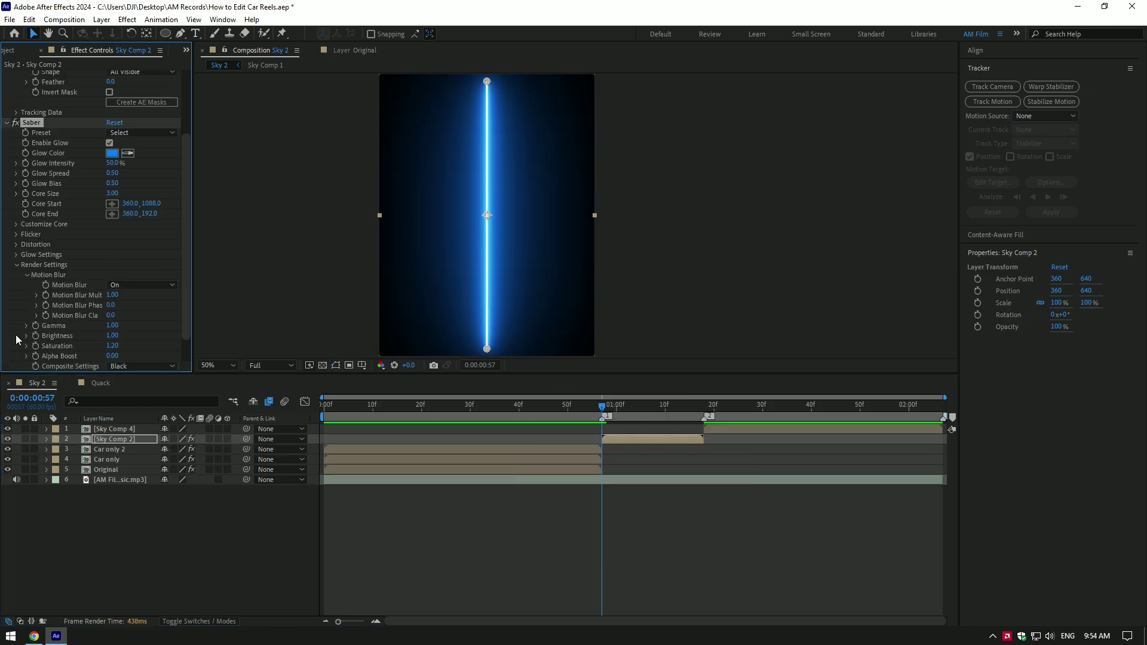
{"action": "left_click", "coordinate": [142, 366]}
{"action": "left_click", "coordinate": [142, 407]}
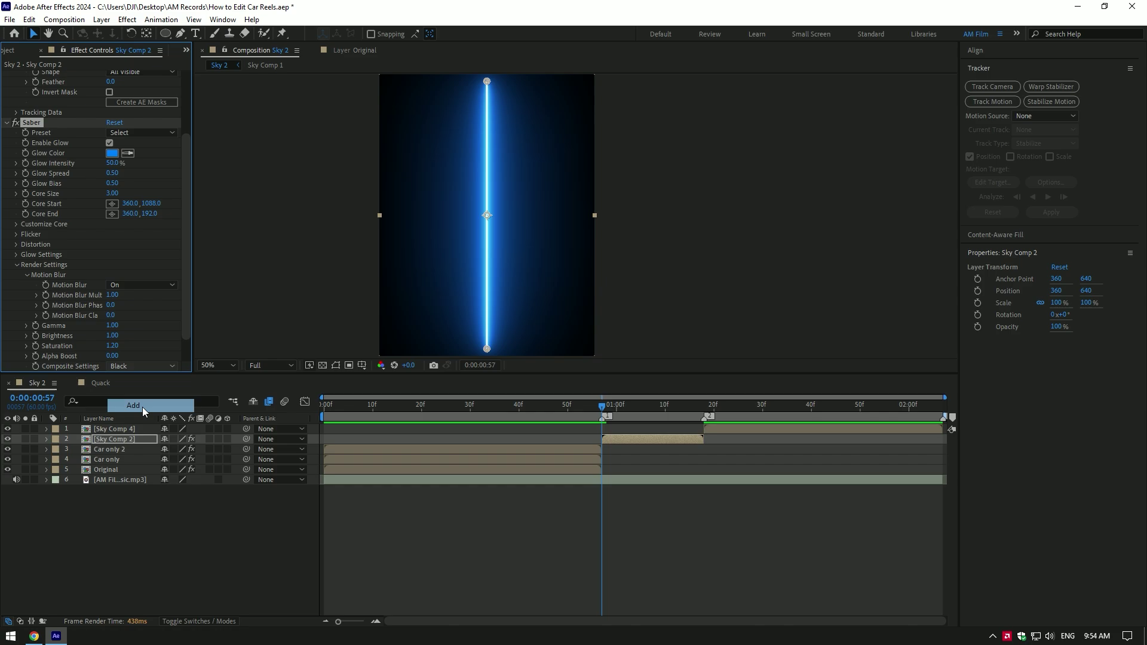
Step: Set Saber's core type to Layer Masks and preview the glow around the moving wheel
{"action": "left_click", "coordinate": [16, 225]}
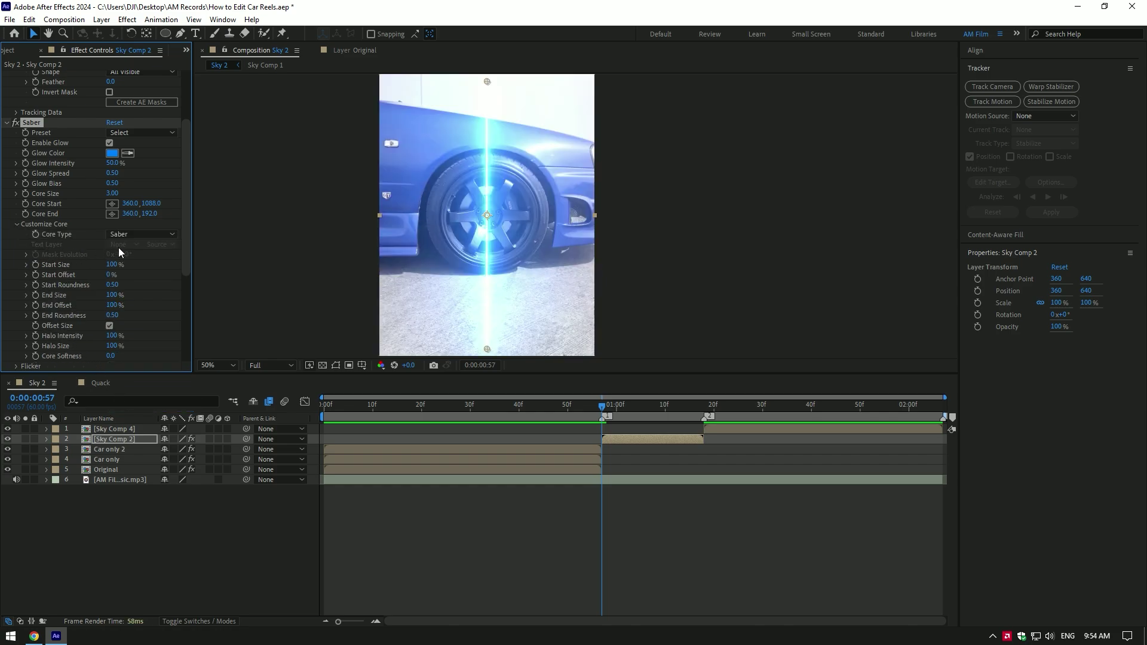
{"action": "left_click", "coordinate": [139, 235]}
{"action": "left_click", "coordinate": [145, 259]}
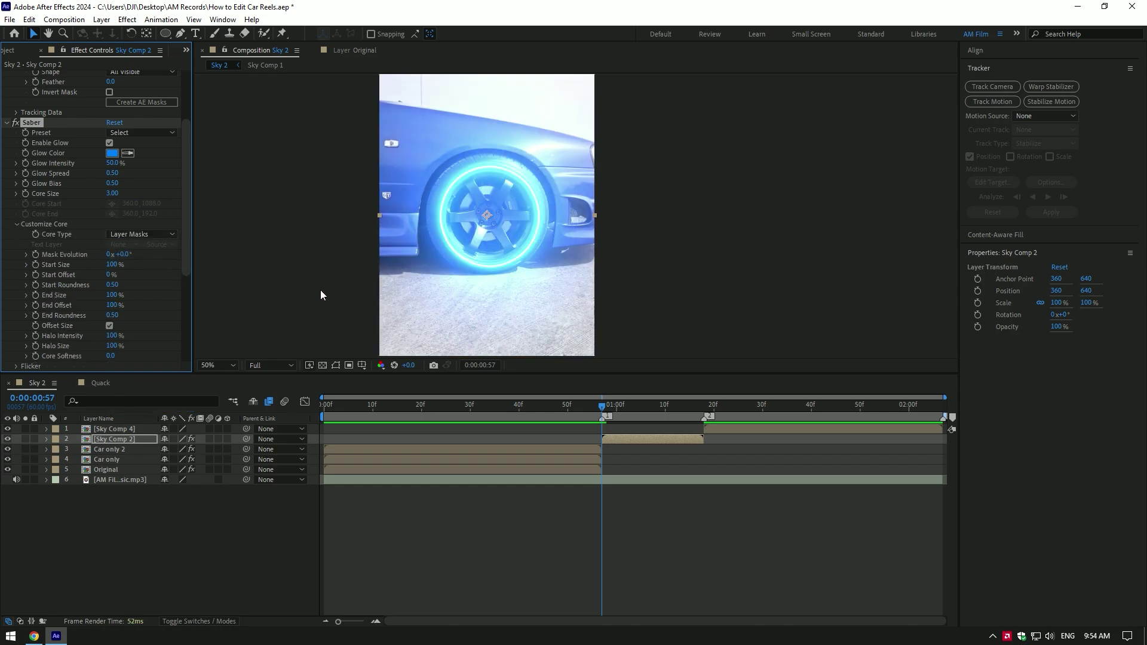
{"action": "left_click", "coordinate": [595, 399]}
{"action": "key", "text": "space"}
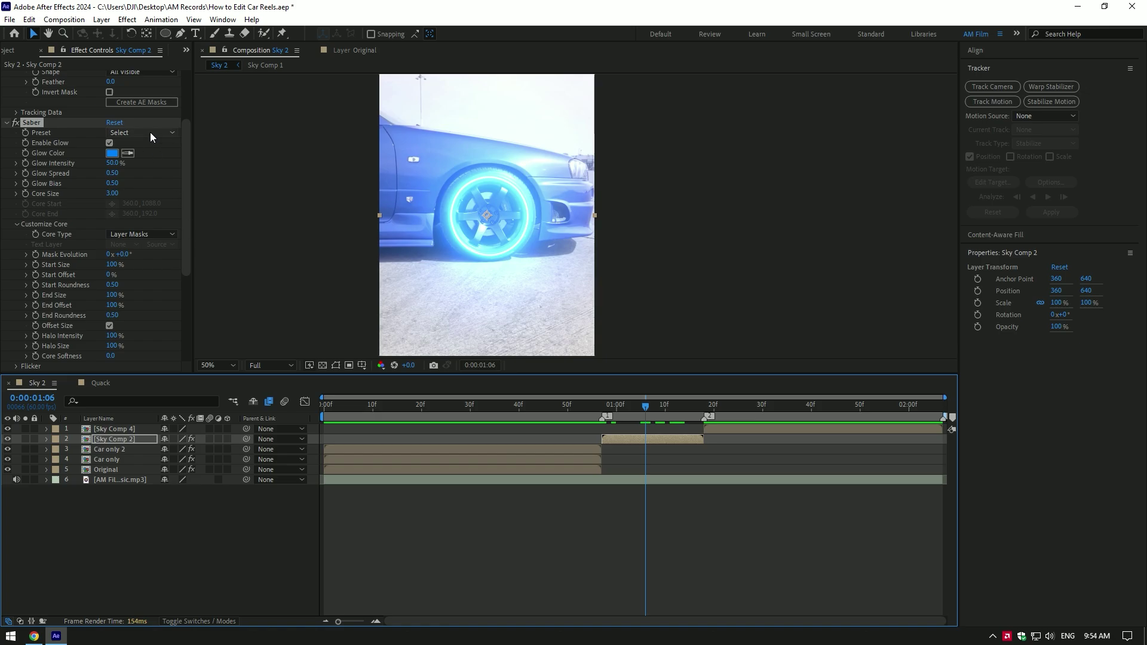
Step: Choose the Protocol preset for the Saber effect on Sky Comp 2 and review the clip
{"action": "left_click", "coordinate": [149, 134]}
{"action": "left_click", "coordinate": [177, 437]}
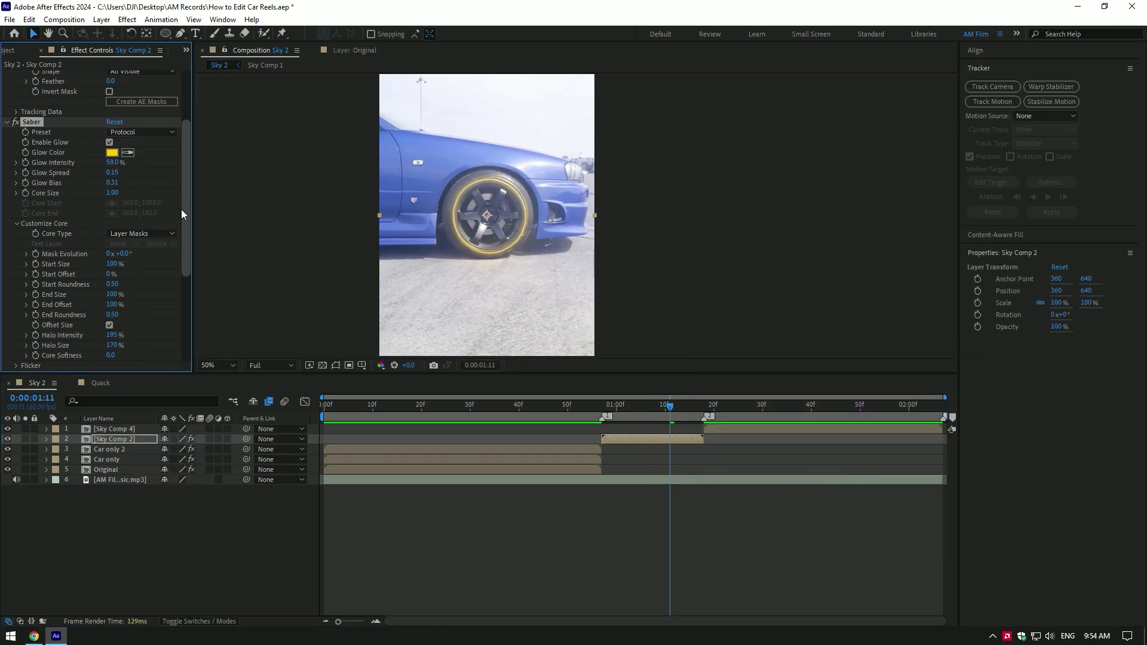
{"action": "scroll", "coordinate": [181, 209], "scroll_direction": "down", "scroll_amount": 2}
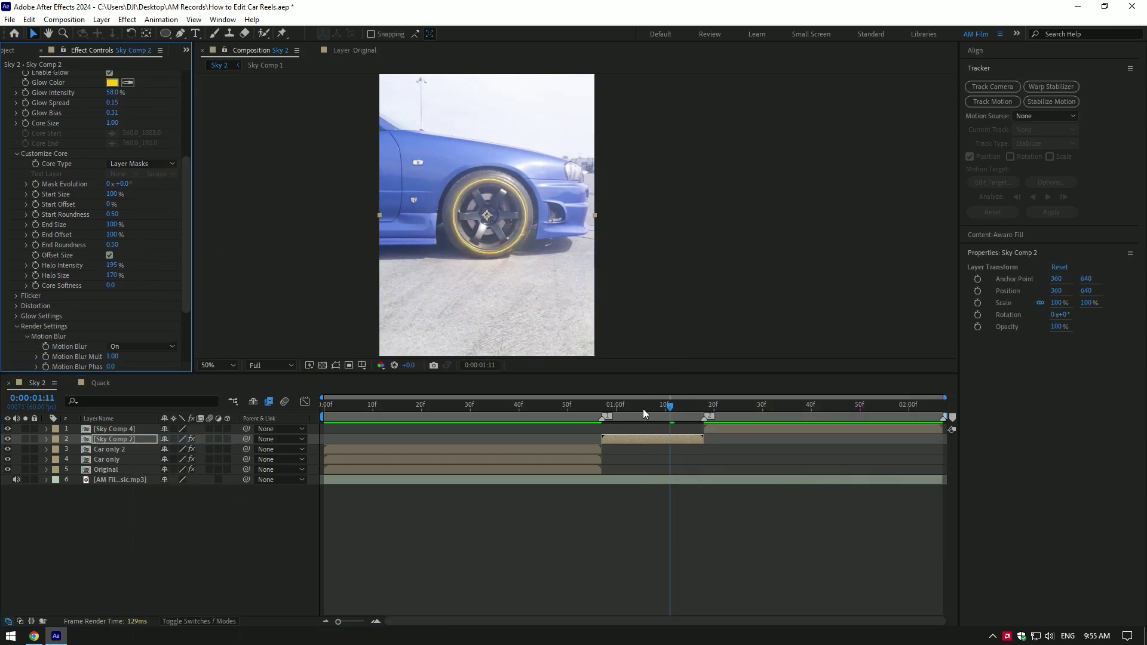
{"action": "left_click_drag", "start_coordinate": [651, 407], "coordinate": [600, 404]}
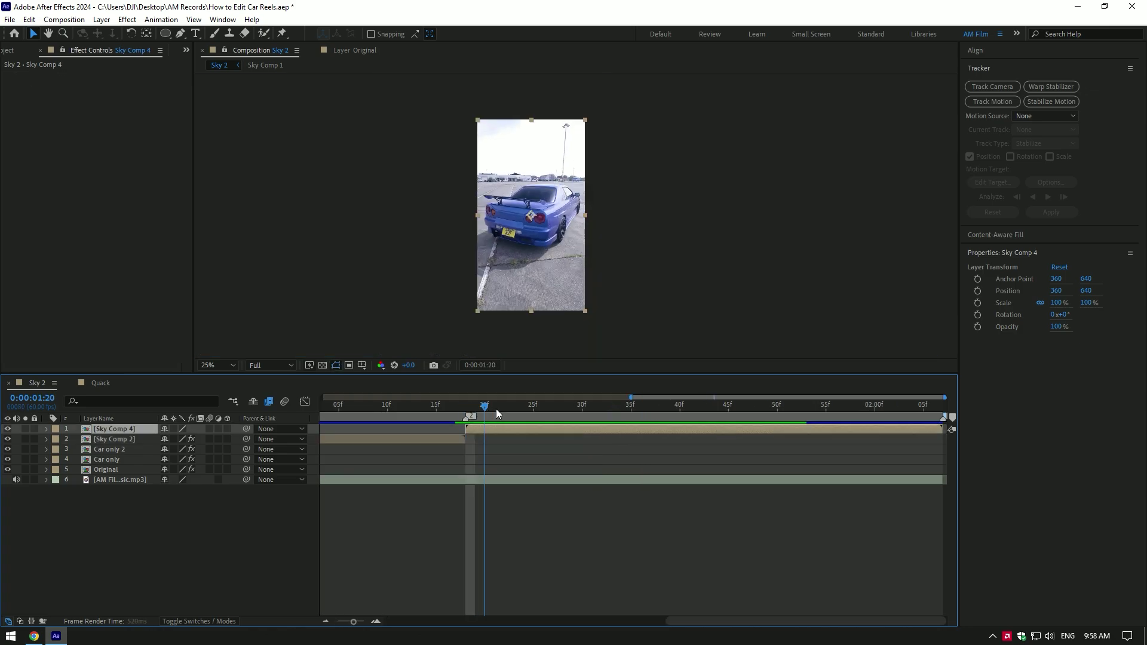
Step: Open Sky Comp 4 in the layer view at its first frame and paint Roto Brush foreground strokes over the car and ground
{"action": "mouse_move", "coordinate": [496, 409]}
{"action": "left_mouse_down"}
{"action": "mouse_move", "coordinate": [947, 415]}
{"action": "mouse_move", "coordinate": [505, 407]}
{"action": "left_mouse_up"}
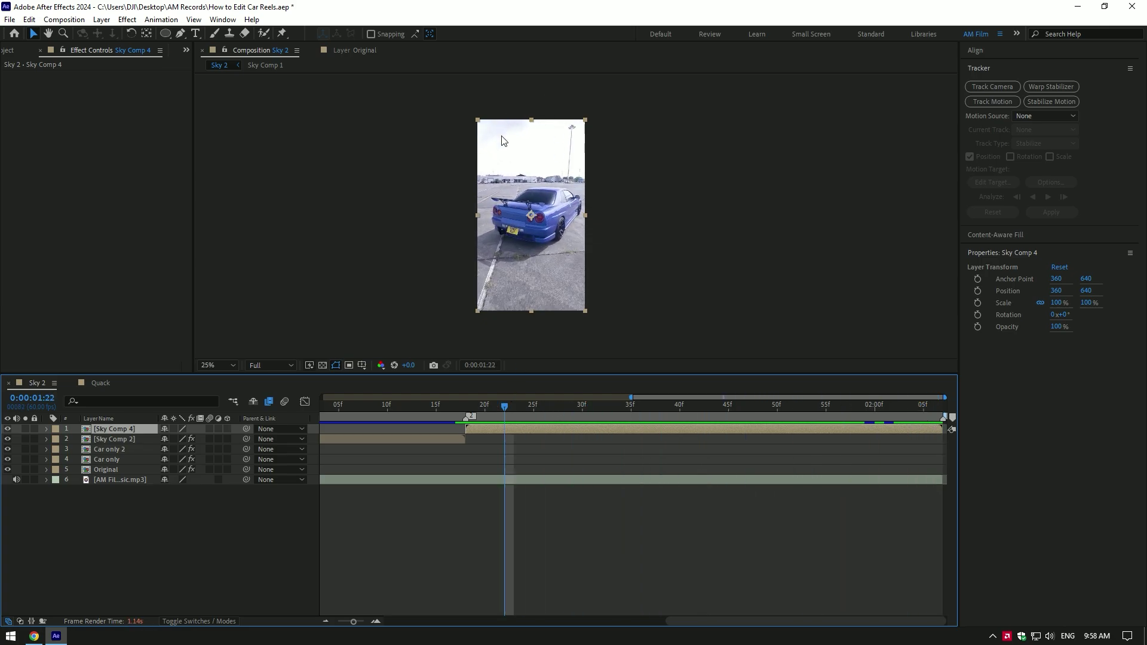
{"action": "key", "text": "i"}
{"action": "left_click", "coordinate": [262, 33]}
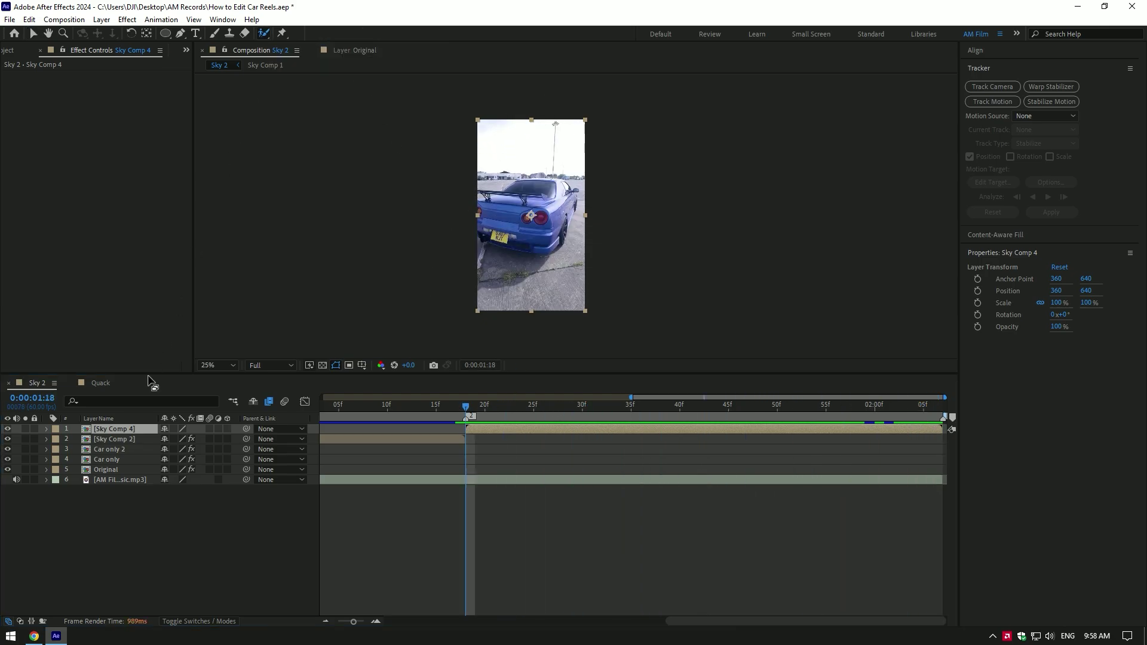
{"action": "double_click", "coordinate": [120, 430]}
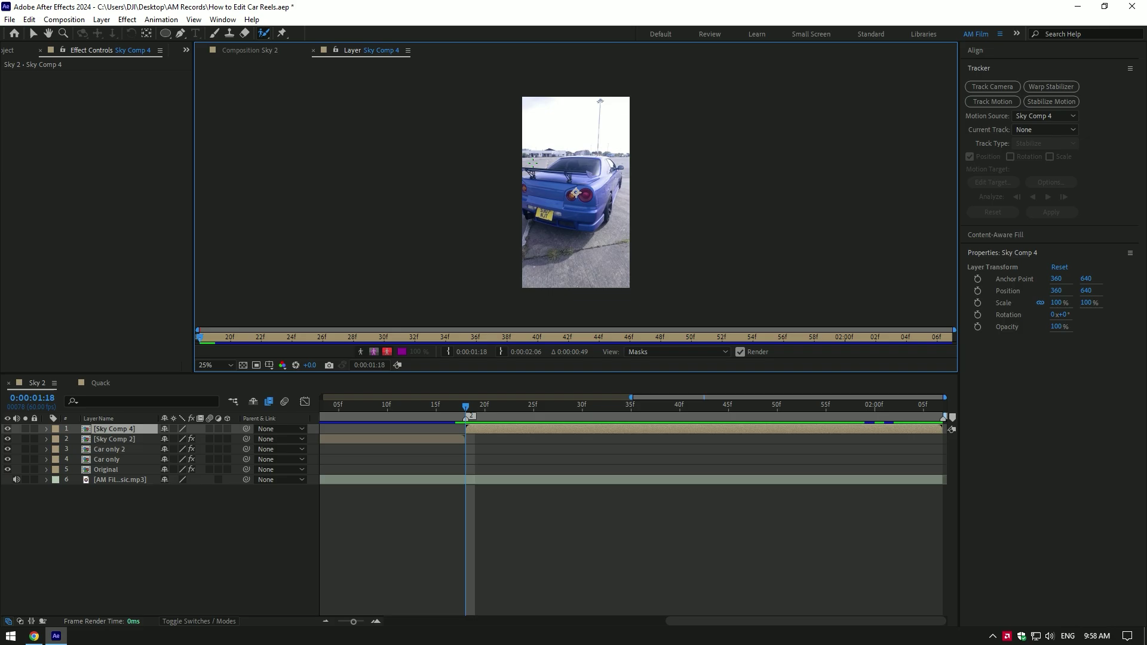
{"action": "mouse_move", "coordinate": [589, 174]}
{"action": "left_mouse_down"}
{"action": "mouse_move", "coordinate": [548, 179]}
{"action": "mouse_move", "coordinate": [635, 167]}
{"action": "mouse_move", "coordinate": [526, 273]}
{"action": "left_mouse_up"}
{"action": "left_click_drag", "start_coordinate": [570, 216], "coordinate": [608, 257]}
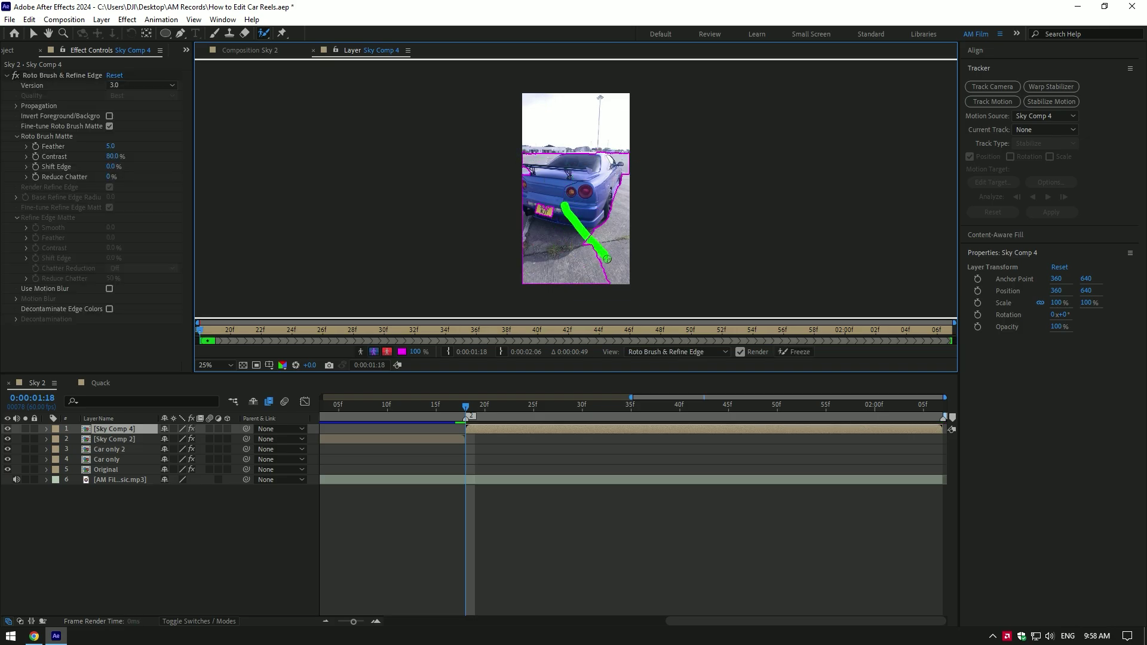
Step: Refine the Roto Brush selection on Sky Comp 4 along the skyline, adding the distant buildings and subtracting a small patch of sky
{"action": "scroll", "coordinate": [599, 217], "scroll_direction": "up", "scroll_amount": 4}
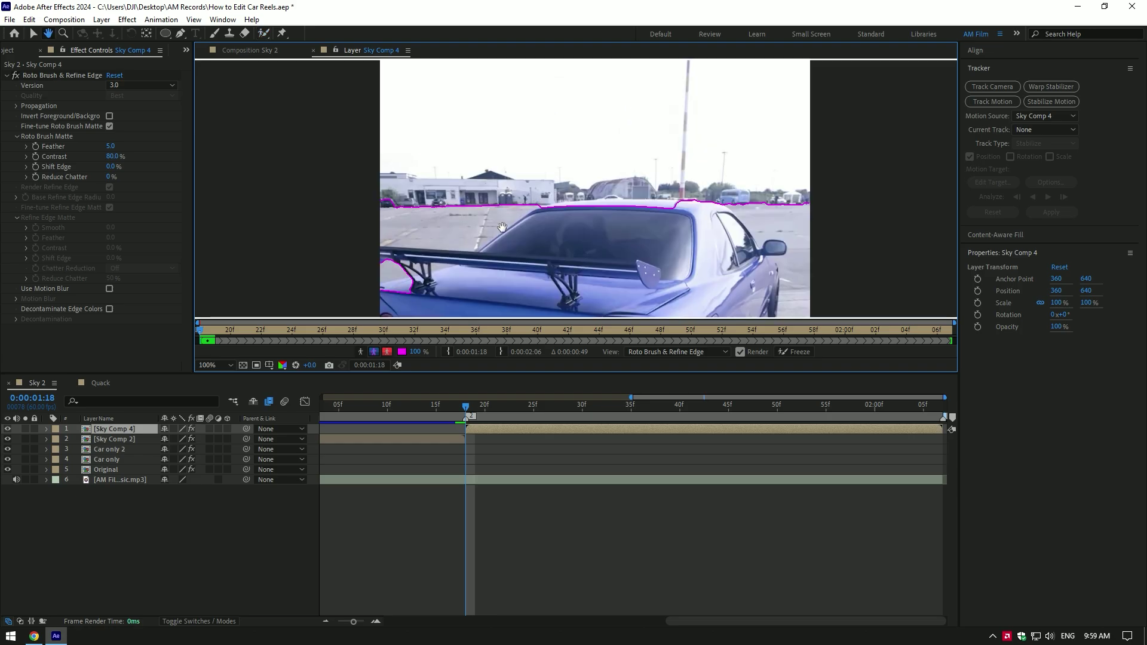
{"action": "left_click_drag", "start_coordinate": [398, 160], "coordinate": [687, 173]}
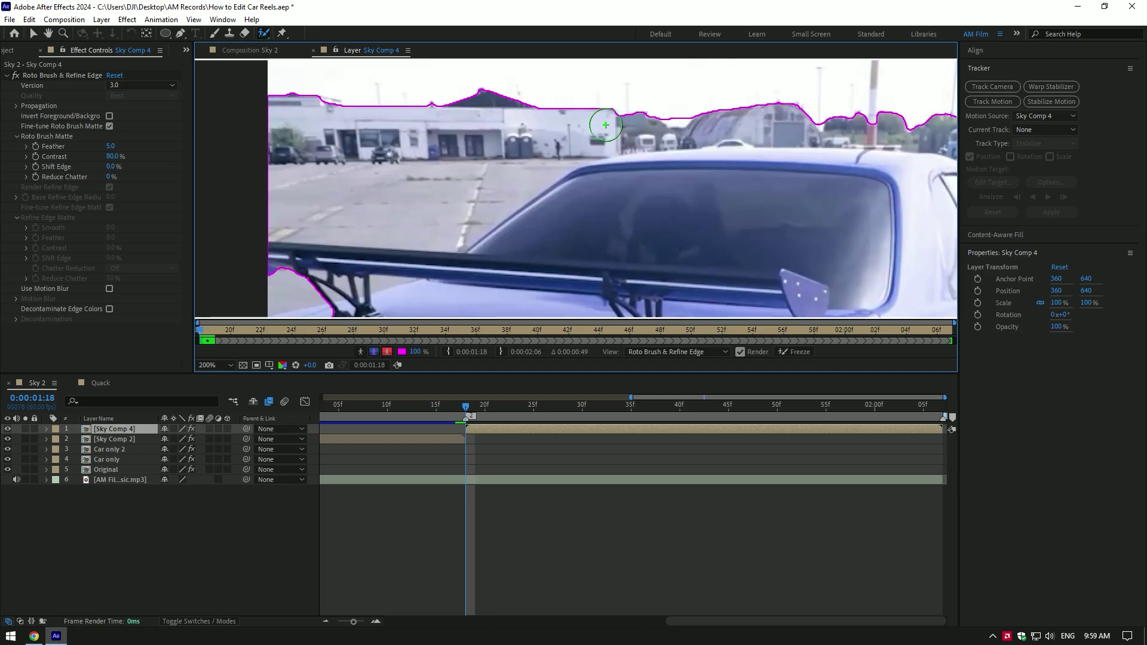
{"action": "scroll", "coordinate": [576, 194], "scroll_direction": "up", "scroll_amount": 1}
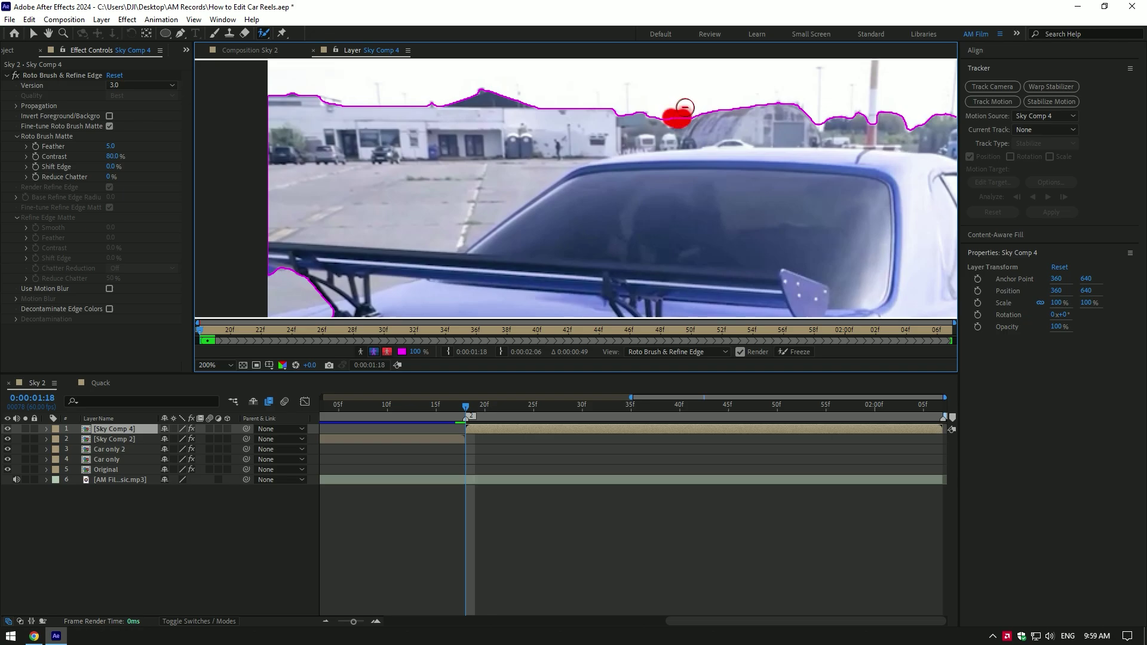
{"action": "scroll", "coordinate": [566, 152], "scroll_direction": "down", "scroll_amount": 6}
{"action": "left_click_drag", "start_coordinate": [567, 151], "coordinate": [527, 234]}
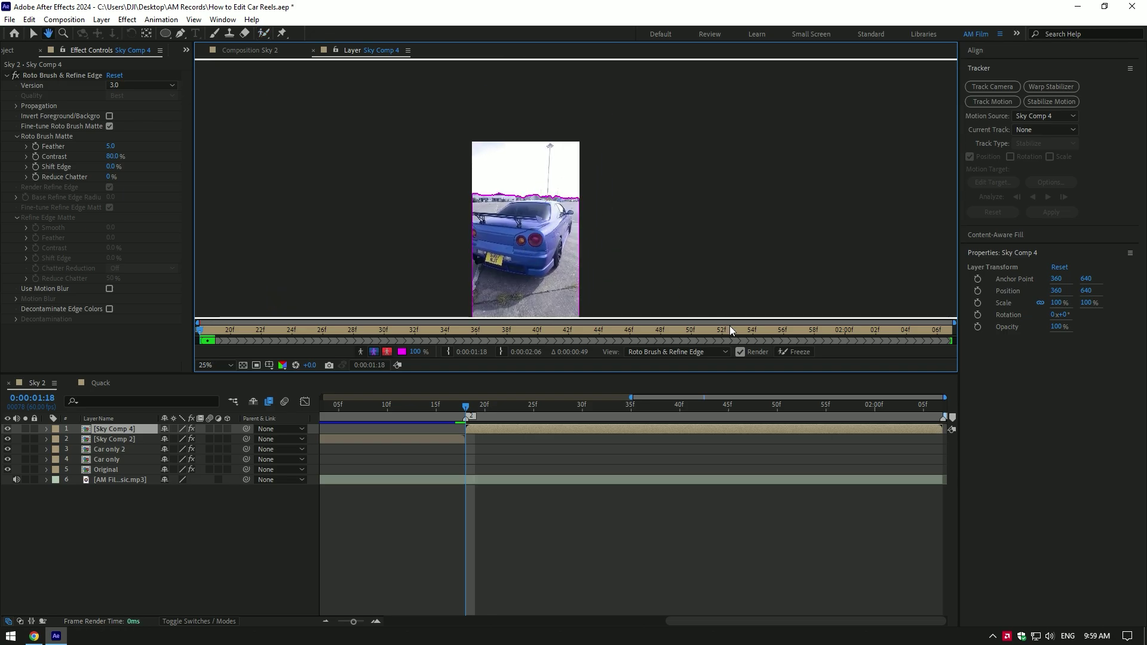
Step: Freeze the Roto Brush propagation for Sky Comp 4 and inspect the skyline cutout in the Sky 2 composition
{"action": "left_click", "coordinate": [784, 349]}
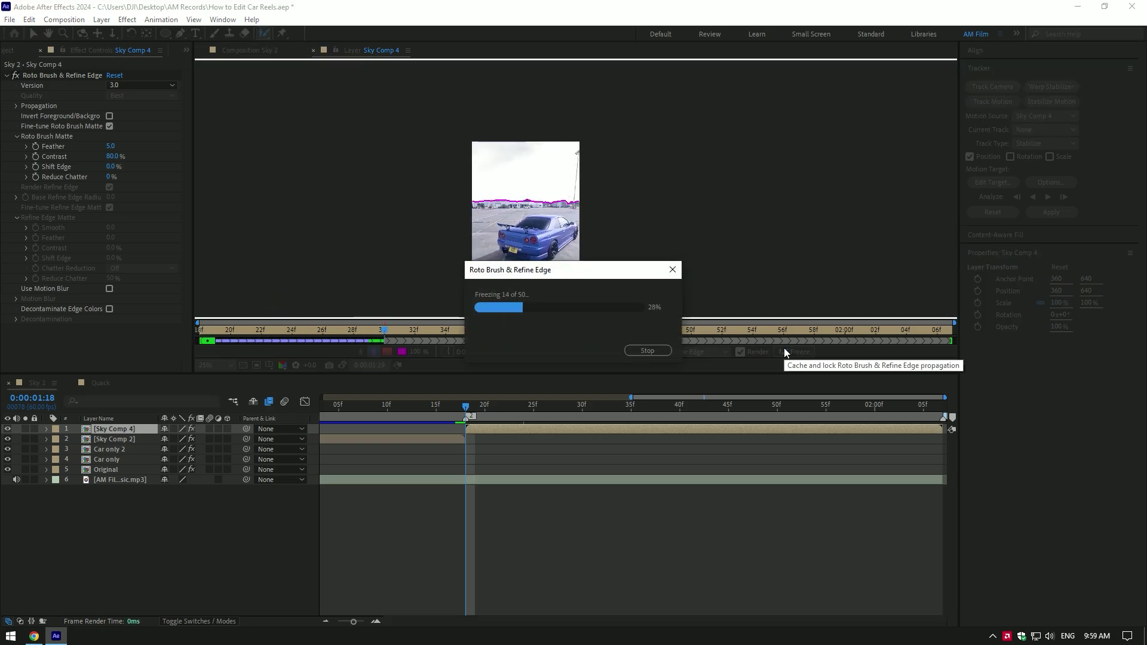
{"action": "left_click", "coordinate": [251, 50]}
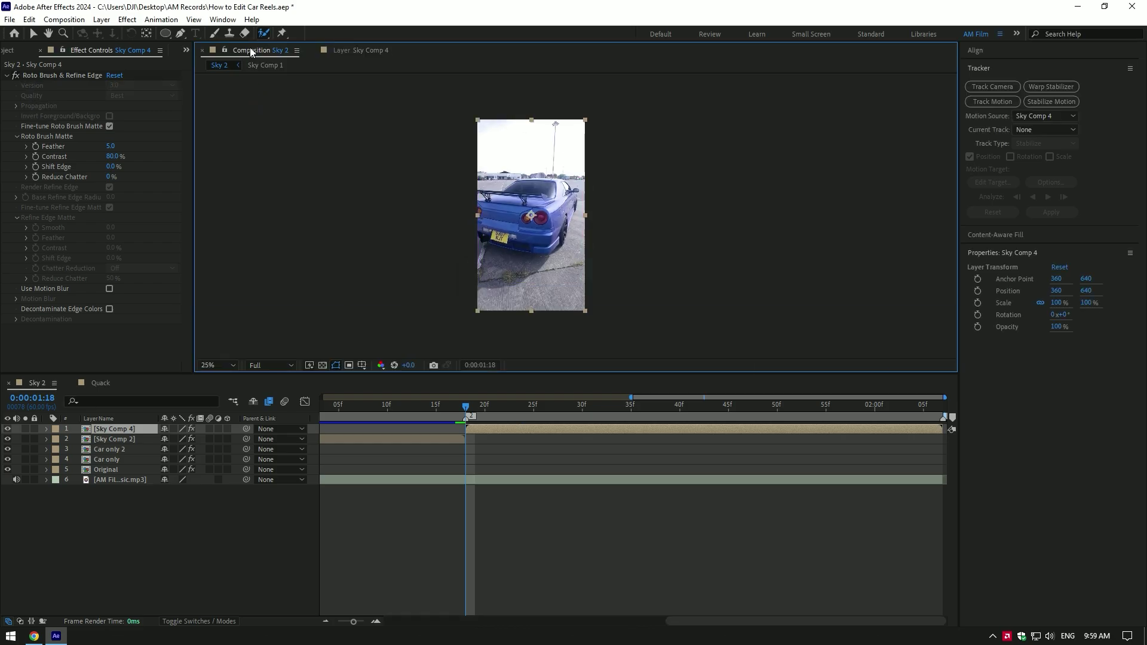
{"action": "scroll", "coordinate": [574, 195], "scroll_direction": "up", "scroll_amount": 3}
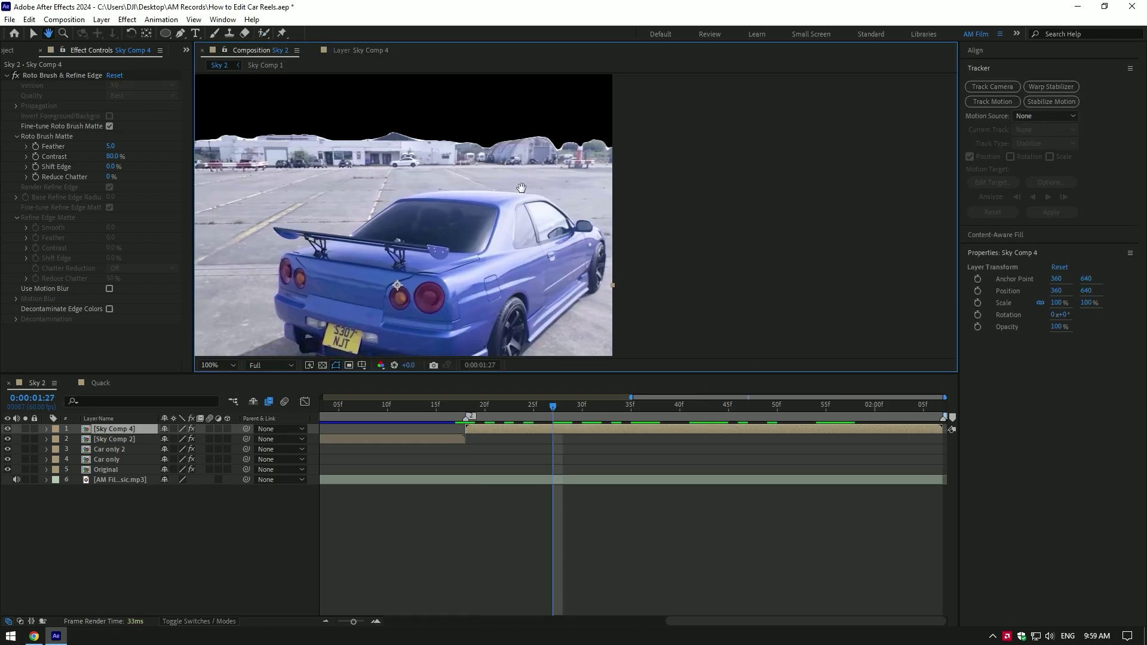
{"action": "left_click_drag", "start_coordinate": [513, 145], "coordinate": [541, 192]}
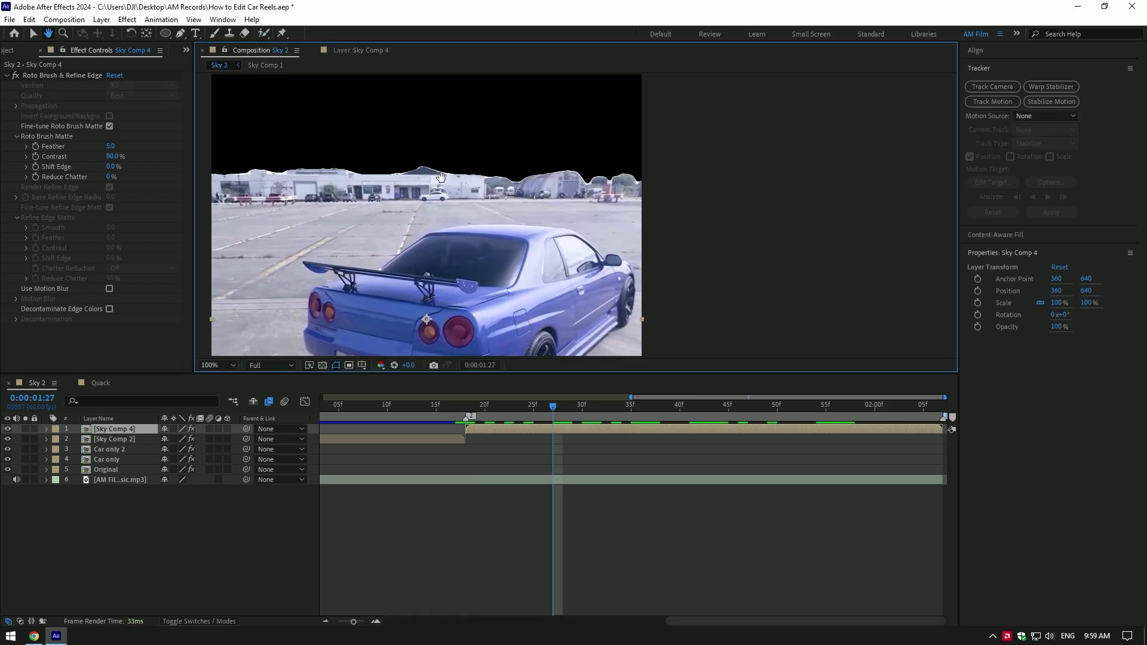
Step: Set the Roto Brush matte feather on Sky Comp 4 to 10
{"action": "left_click", "coordinate": [110, 146]}
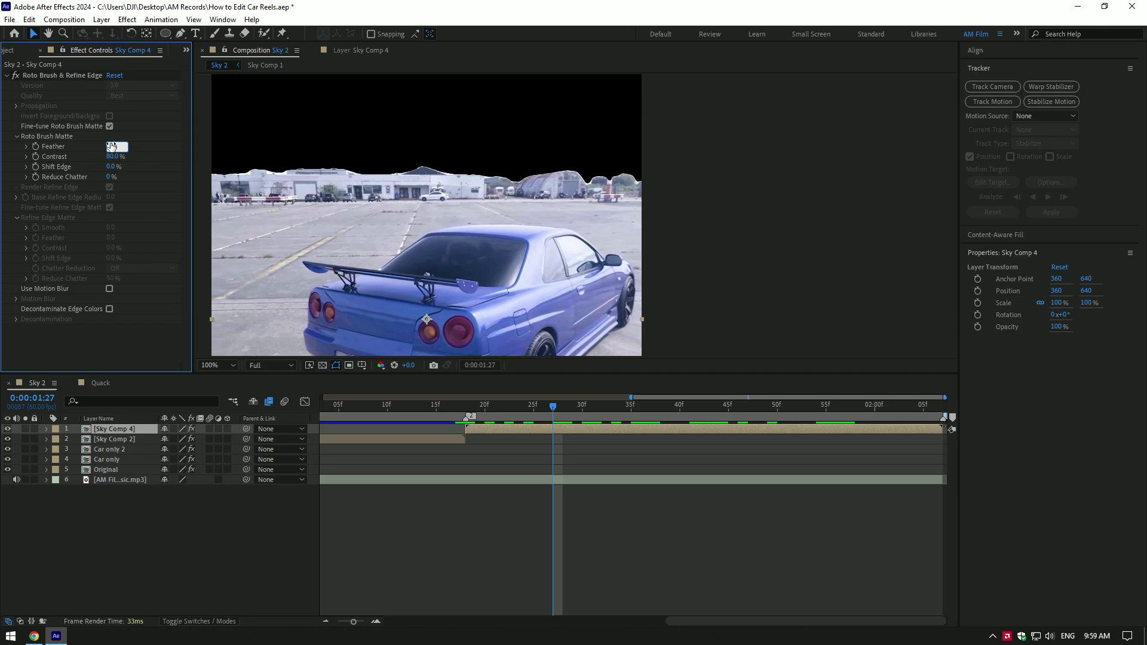
{"action": "type", "text": "10"}
{"action": "key", "text": "Return"}
Step: Apply the Key Cleaner effect to Sky Comp 4 and check the skyline edge on other frames
{"action": "left_click_drag", "start_coordinate": [579, 176], "coordinate": [699, 200]}
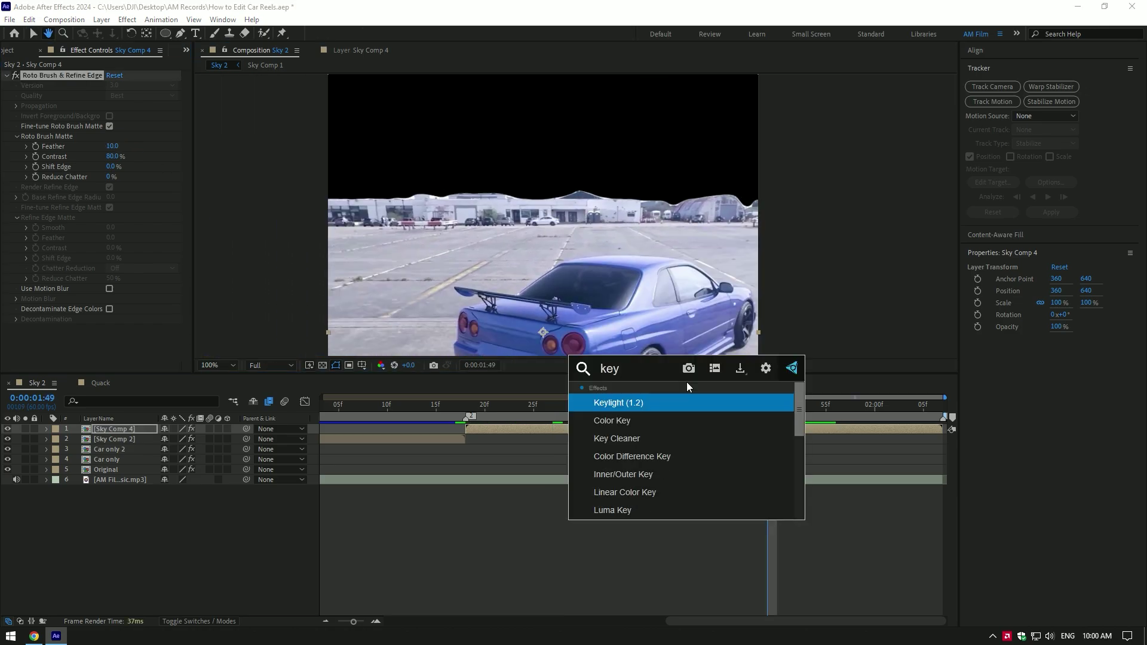
{"action": "left_click", "coordinate": [637, 439]}
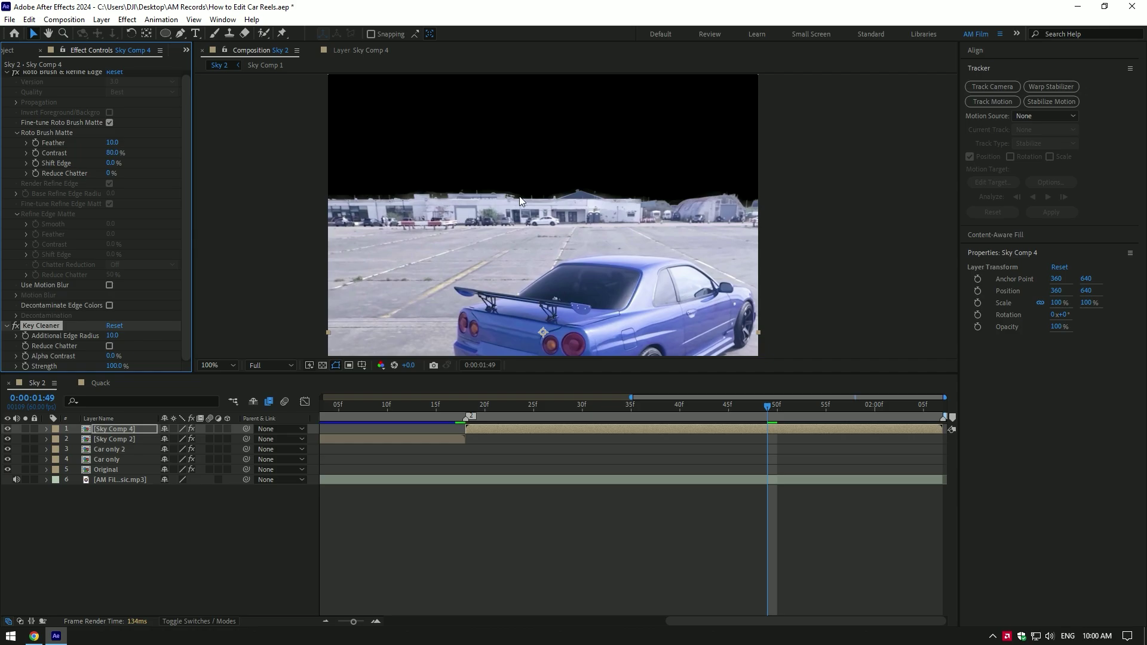
{"action": "left_click_drag", "start_coordinate": [780, 414], "coordinate": [748, 404]}
{"action": "scroll", "coordinate": [568, 254], "scroll_direction": "down", "scroll_amount": 2}
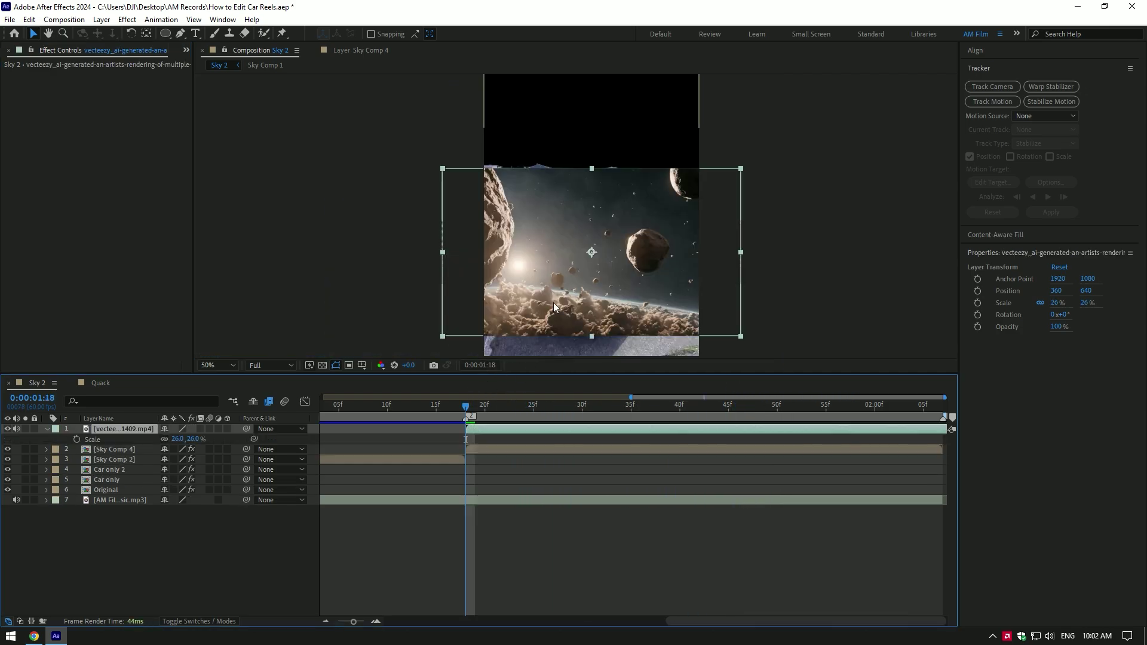
Step: Move the asteroid video layer up over the removed sky, to a position of about 390, 124
{"action": "scroll", "coordinate": [555, 293], "scroll_direction": "down", "scroll_amount": 1}
{"action": "scroll", "coordinate": [556, 292], "scroll_direction": "up", "scroll_amount": 1}
{"action": "left_click_drag", "start_coordinate": [648, 212], "coordinate": [644, 135]}
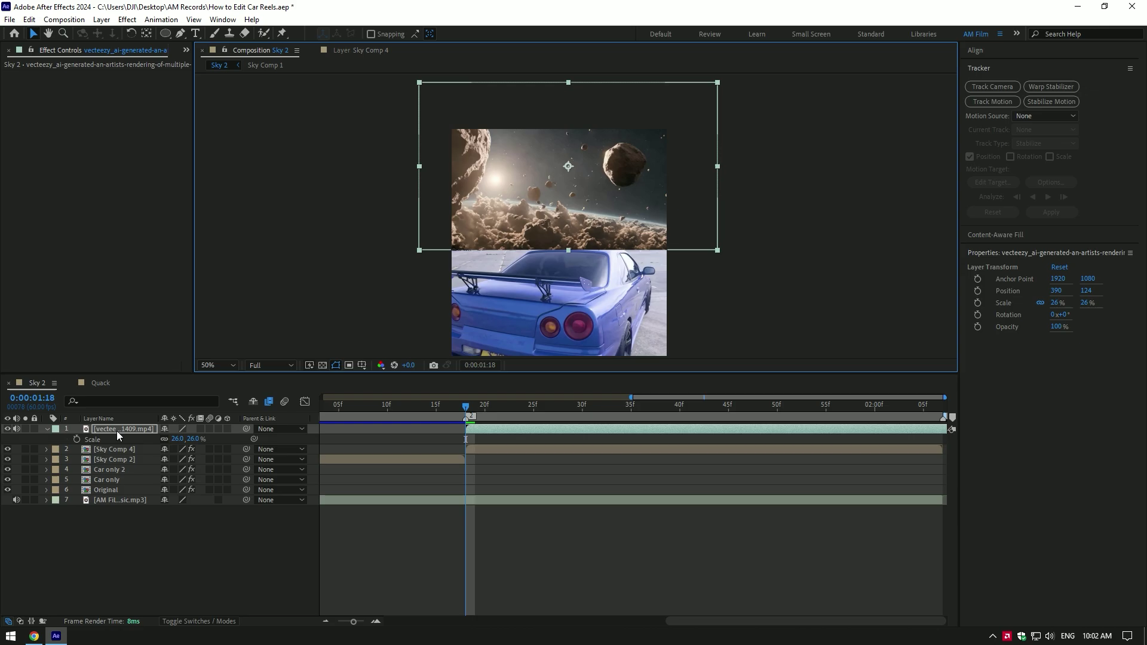
Step: Move the asteroid video layer beneath Sky Comp 4 and lower it to a position of about 358, 214
{"action": "left_click_drag", "start_coordinate": [116, 430], "coordinate": [118, 464]}
{"action": "left_click_drag", "start_coordinate": [117, 464], "coordinate": [117, 462]}
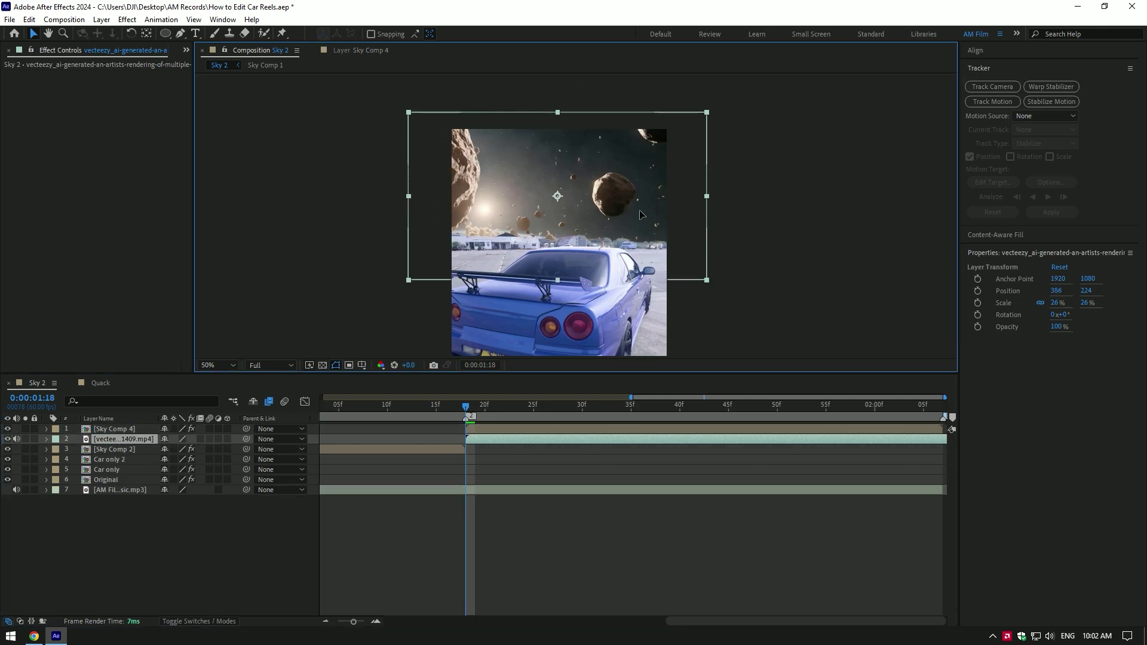
{"action": "left_click_drag", "start_coordinate": [601, 256], "coordinate": [601, 252]}
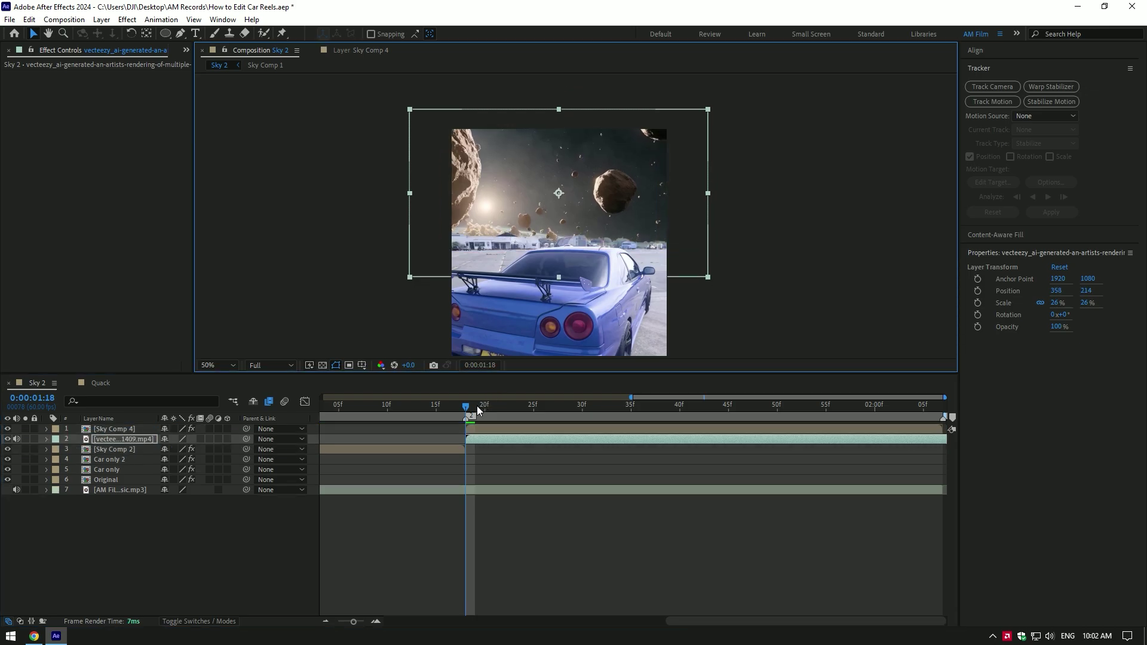
{"action": "mouse_move", "coordinate": [475, 410]}
{"action": "left_mouse_down"}
{"action": "mouse_move", "coordinate": [689, 411]}
{"action": "mouse_move", "coordinate": [466, 411]}
{"action": "left_mouse_up"}
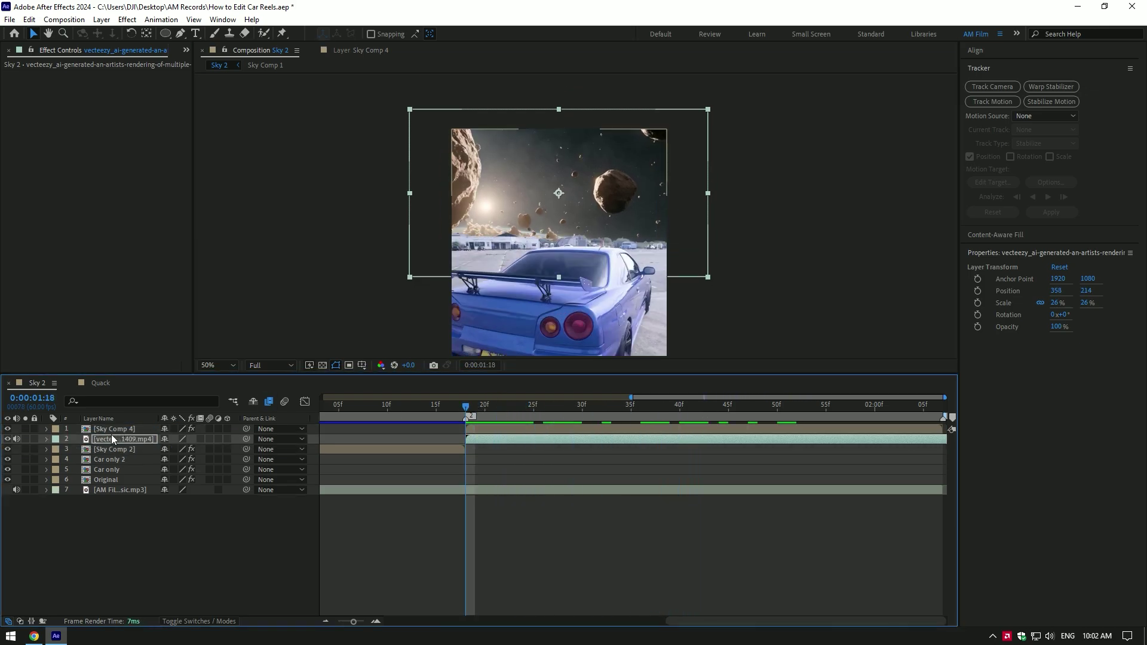
Step: Hide the asteroid video layer and play back the Sky Comp 4 cutout to look for a trackable feature
{"action": "left_click", "coordinate": [8, 439]}
{"action": "left_click", "coordinate": [113, 427]}
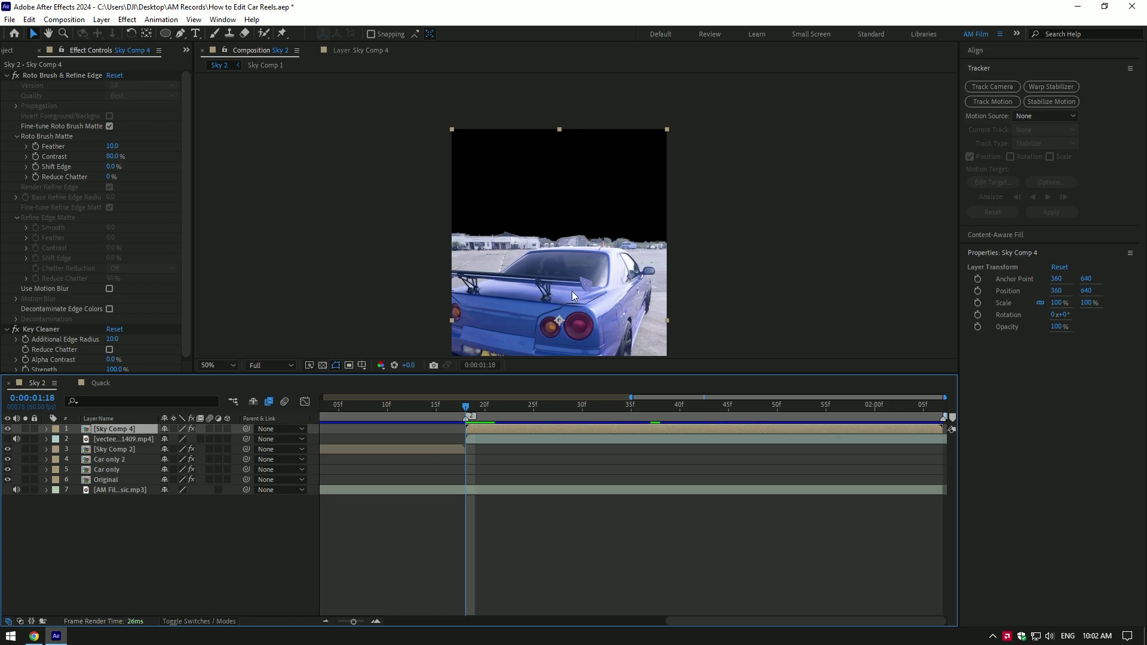
{"action": "scroll", "coordinate": [554, 276], "scroll_direction": "up", "scroll_amount": 2}
{"action": "left_click_drag", "start_coordinate": [556, 297], "coordinate": [578, 257]}
{"action": "scroll", "coordinate": [577, 258], "scroll_direction": "down", "scroll_amount": 1}
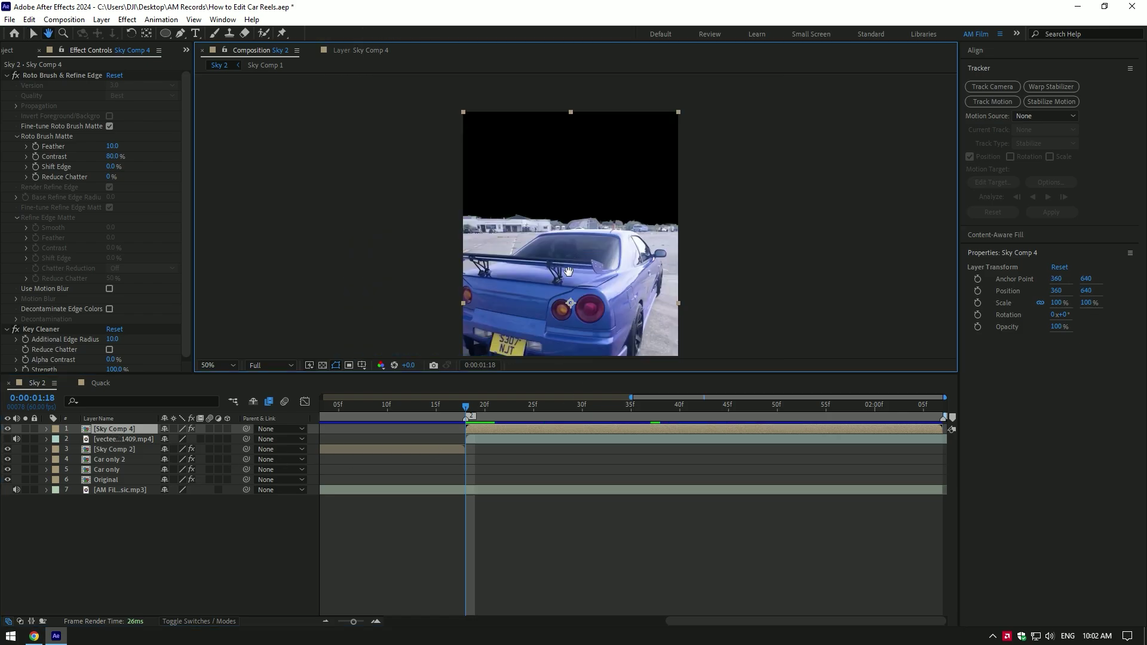
{"action": "key", "text": "space"}
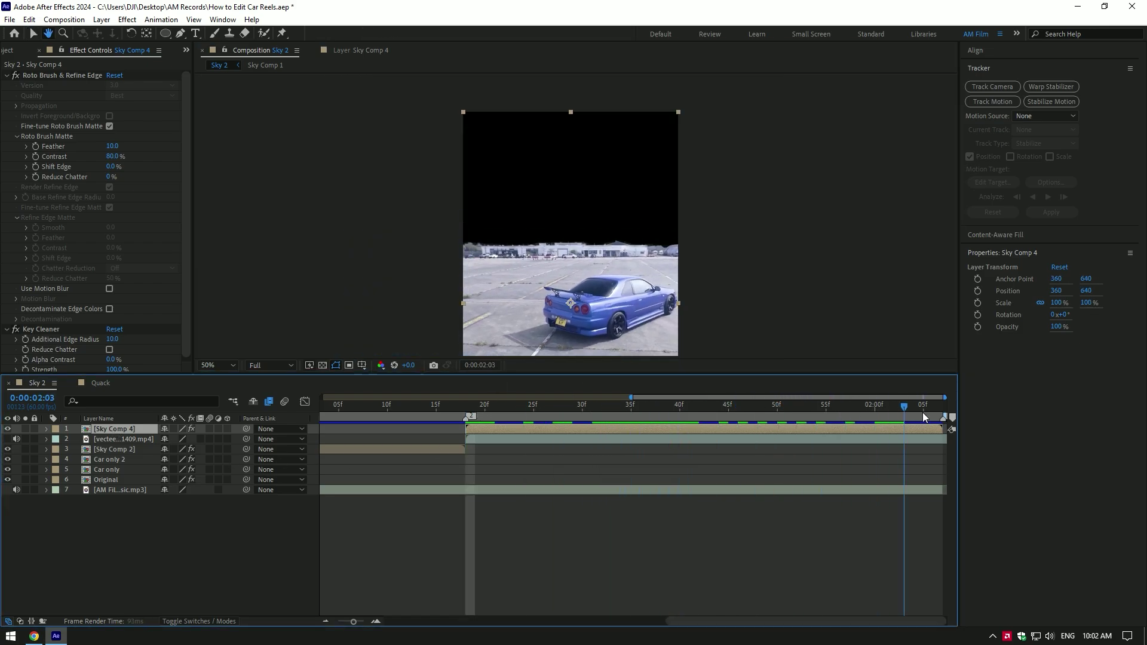
{"action": "key", "text": "space"}
Step: Start a motion track on Sky Comp 4, placing Track Point 1 on the white building's roof peak with an enlarged search region
{"action": "scroll", "coordinate": [545, 232], "scroll_direction": "up", "scroll_amount": 2}
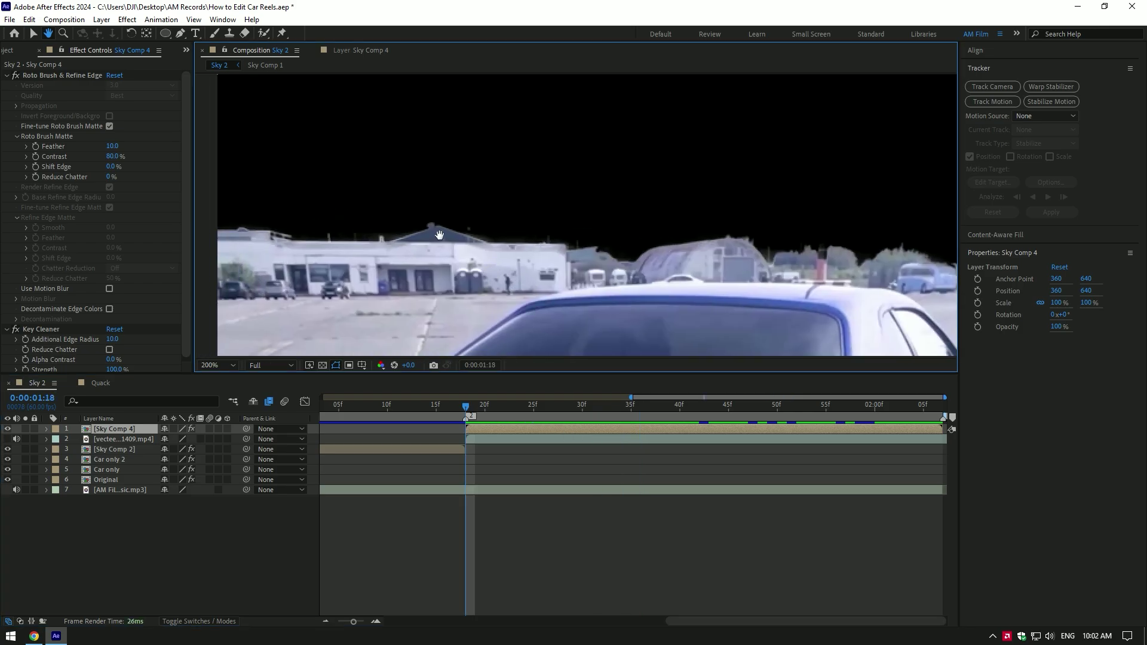
{"action": "key", "text": "v"}
{"action": "left_click", "coordinate": [1001, 106]}
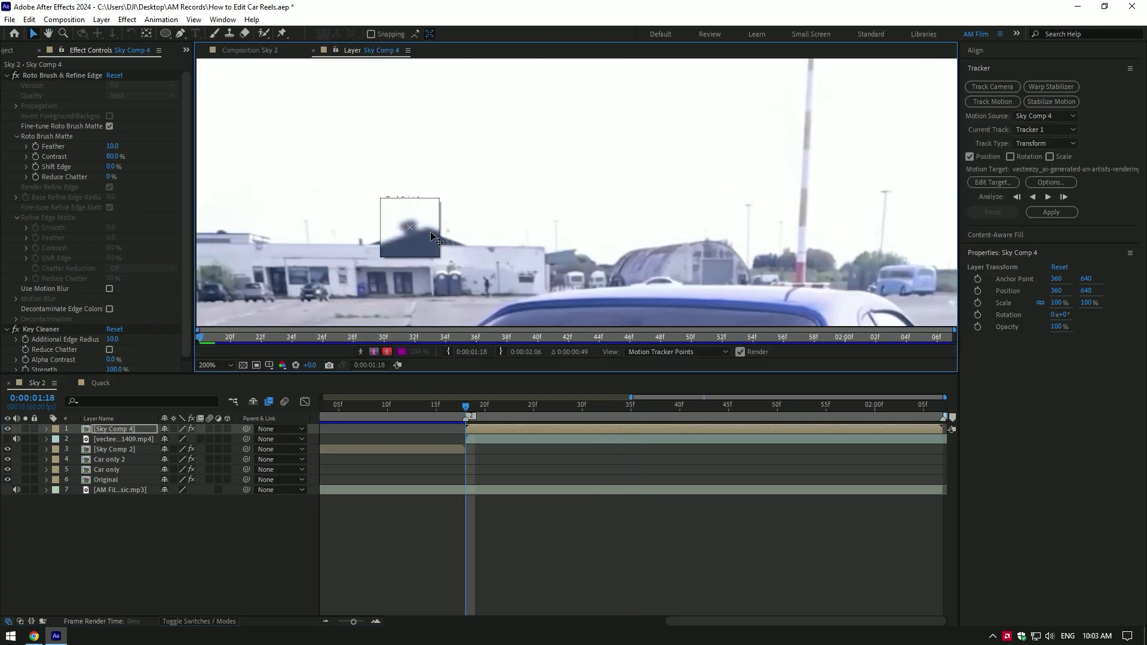
{"action": "key", "text": "comma"}
{"action": "key", "text": "comma"}
{"action": "scroll", "coordinate": [535, 206], "scroll_direction": "up", "scroll_amount": 3}
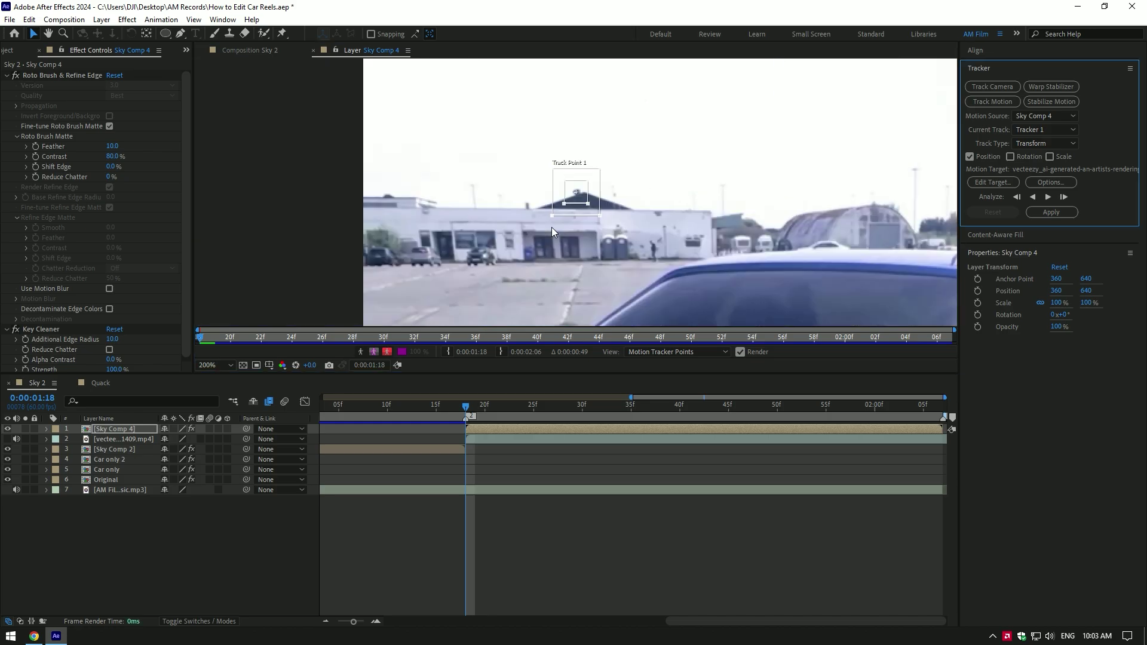
{"action": "scroll", "coordinate": [679, 285], "scroll_direction": "down", "scroll_amount": 4}
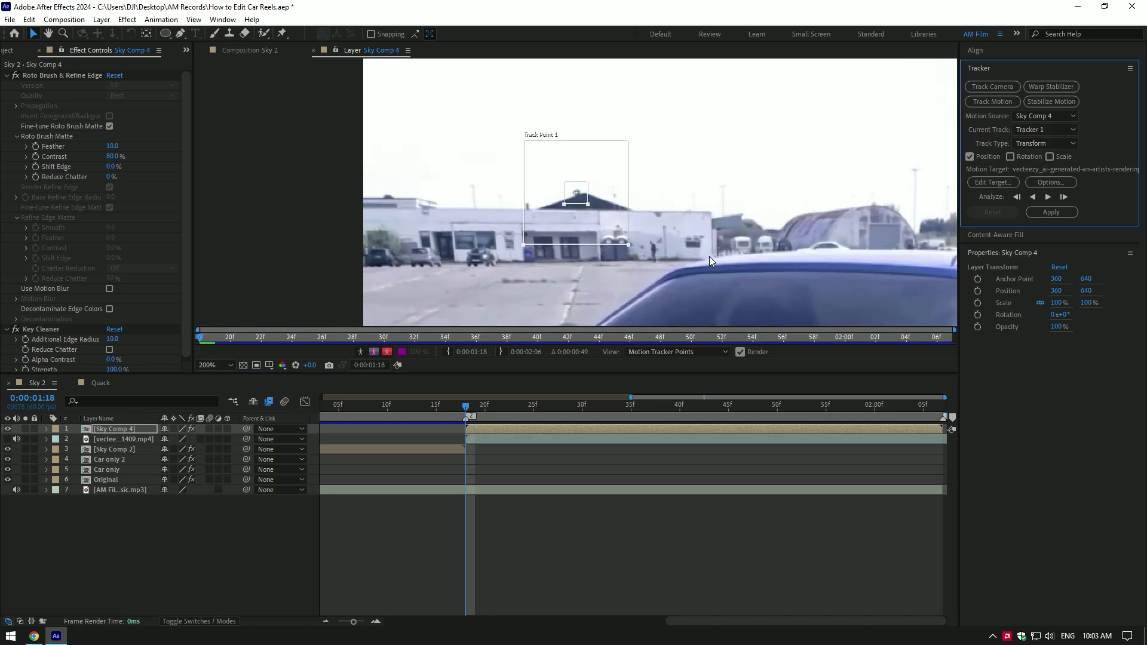
{"action": "left_click_drag", "start_coordinate": [637, 236], "coordinate": [644, 235]}
Step: Set the tracking channel of Tracker 1 to RGB in the motion tracker options
{"action": "left_click", "coordinate": [1065, 181]}
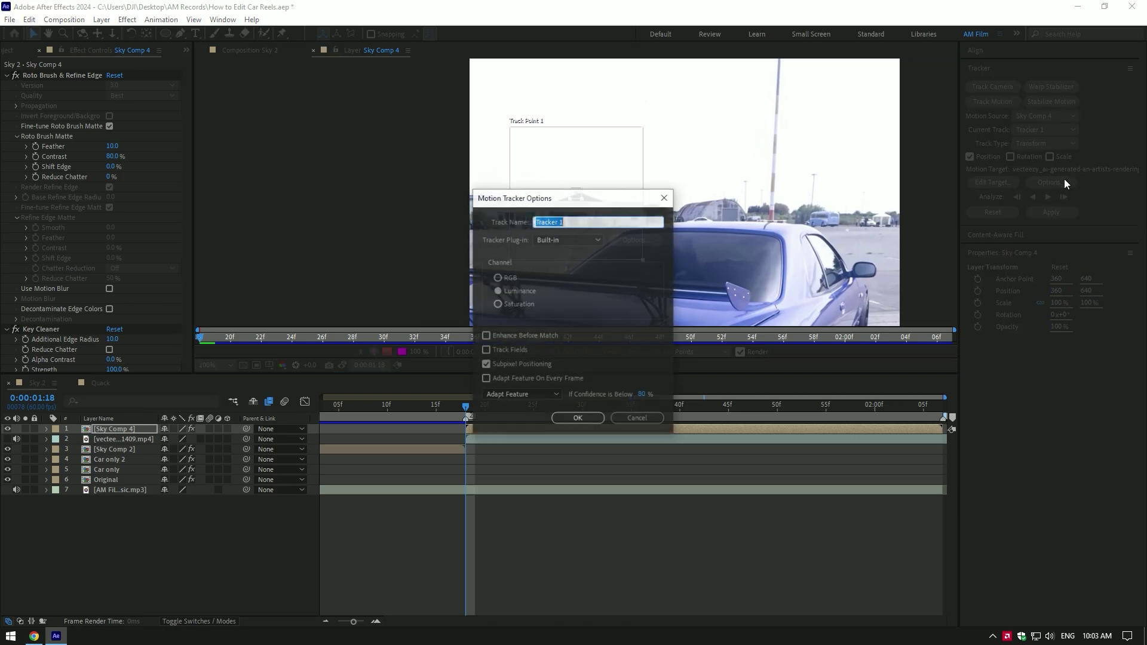
{"action": "left_click", "coordinate": [507, 277]}
{"action": "left_click", "coordinate": [491, 379]}
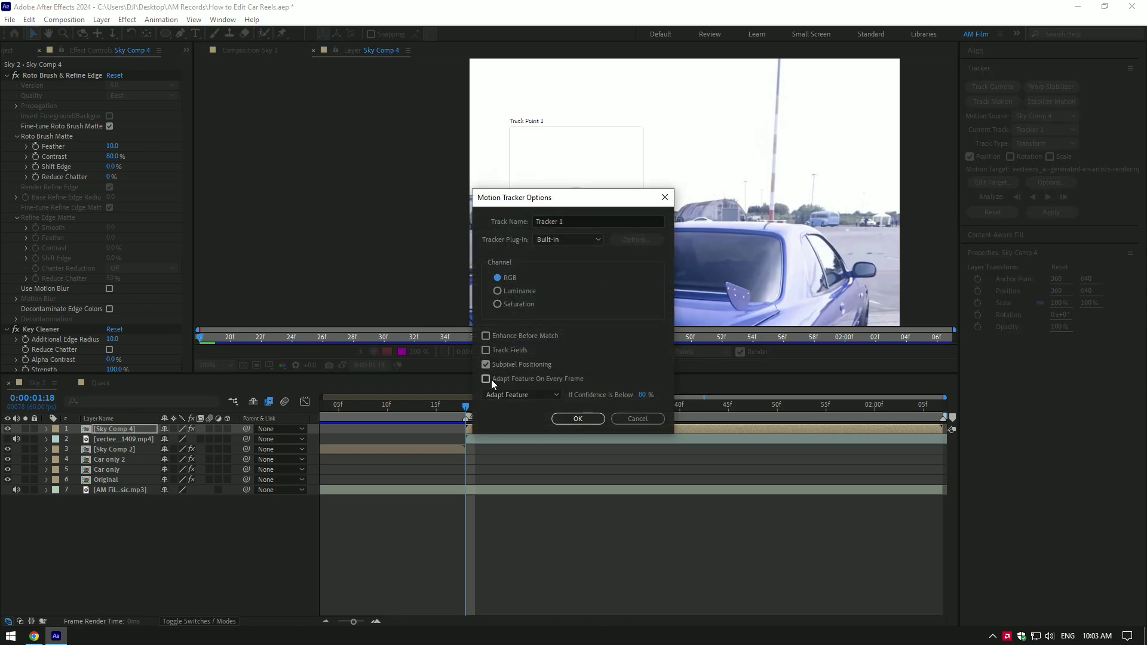
{"action": "left_click", "coordinate": [580, 420]}
Step: Check the track point on the roof peak and analyze the motion forward from 0:00:01:18 to the clip's end
{"action": "key", "text": "period"}
{"action": "key", "text": "period"}
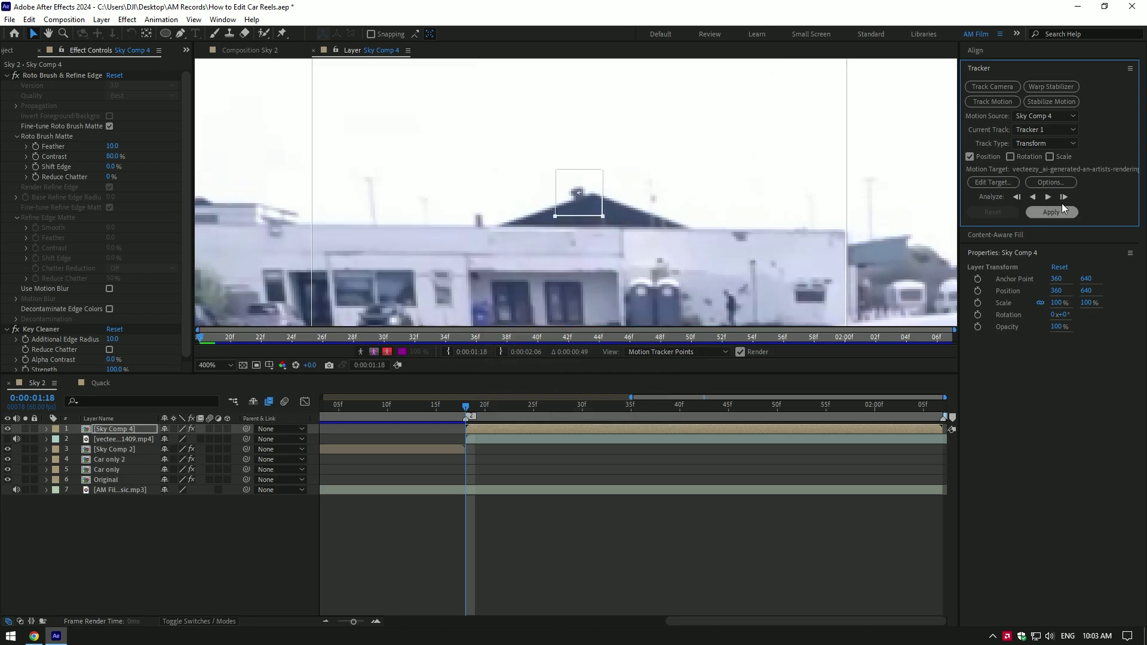
{"action": "key", "text": "comma"}
{"action": "key", "text": "comma"}
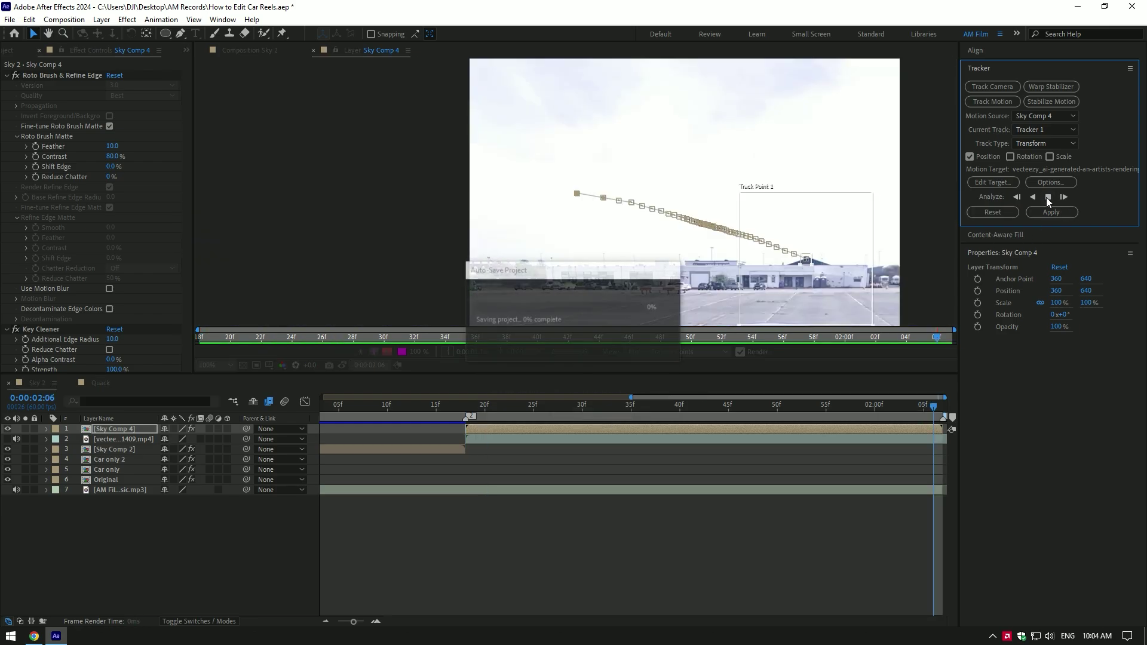
Step: Create a null object in Sky 2 and cut away its part before 0:00:01:18
{"action": "right_click", "coordinate": [111, 542]}
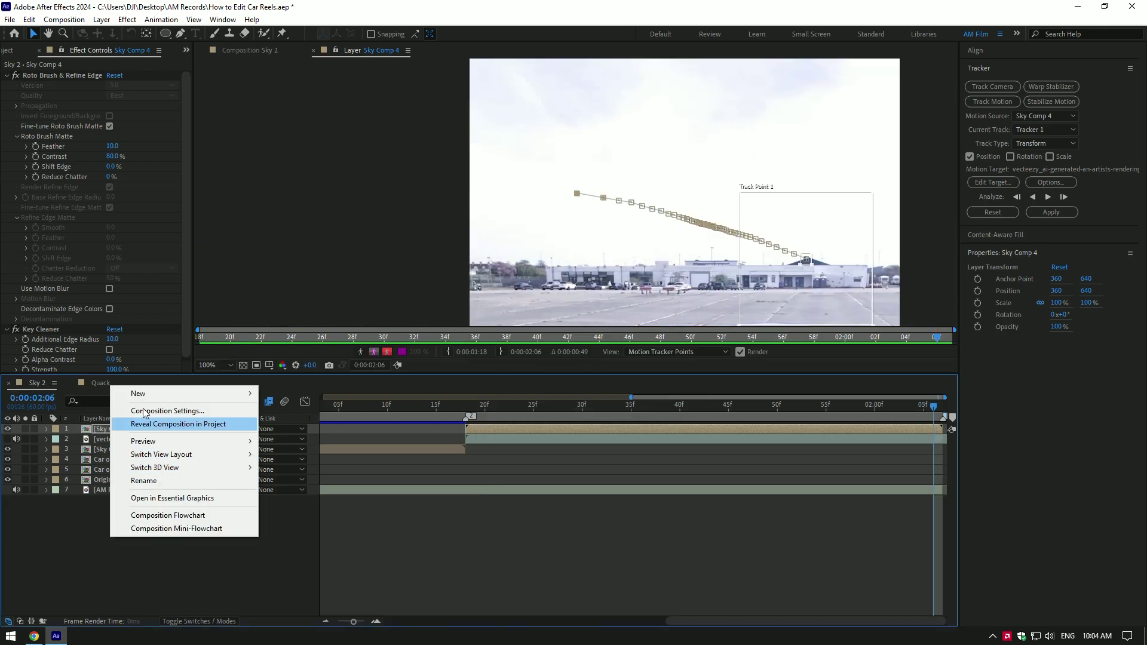
{"action": "mouse_move", "coordinate": [154, 400]}
{"action": "left_click", "coordinate": [294, 463]}
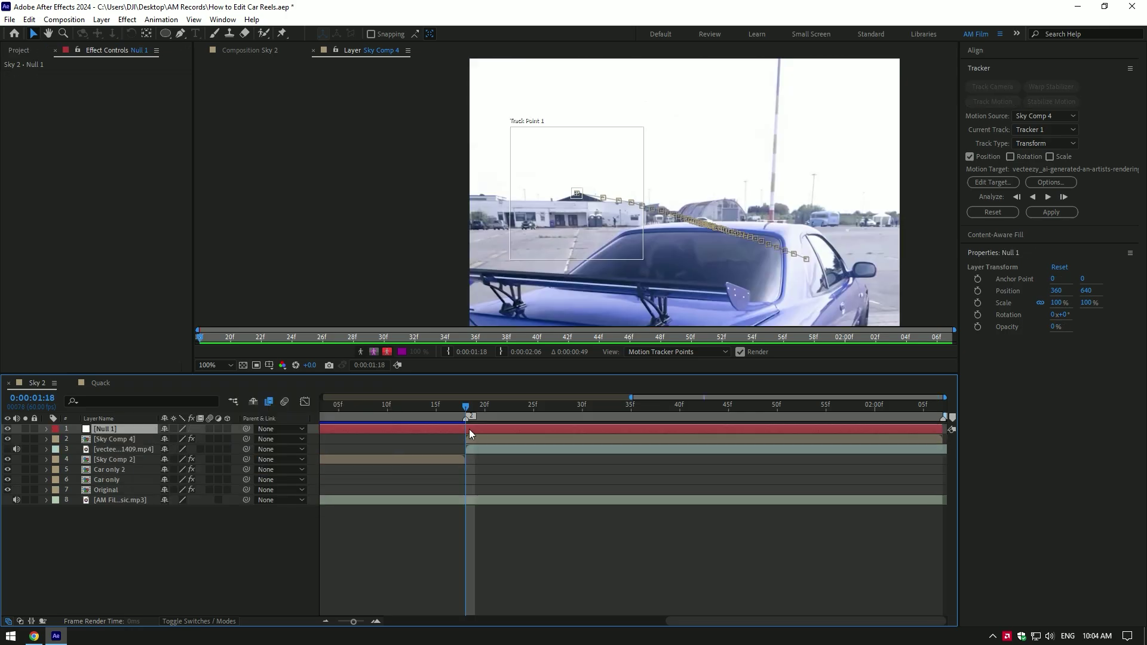
{"action": "key", "text": "ctrl+shift+d"}
{"action": "left_click", "coordinate": [458, 440]}
{"action": "key", "text": "Delete"}
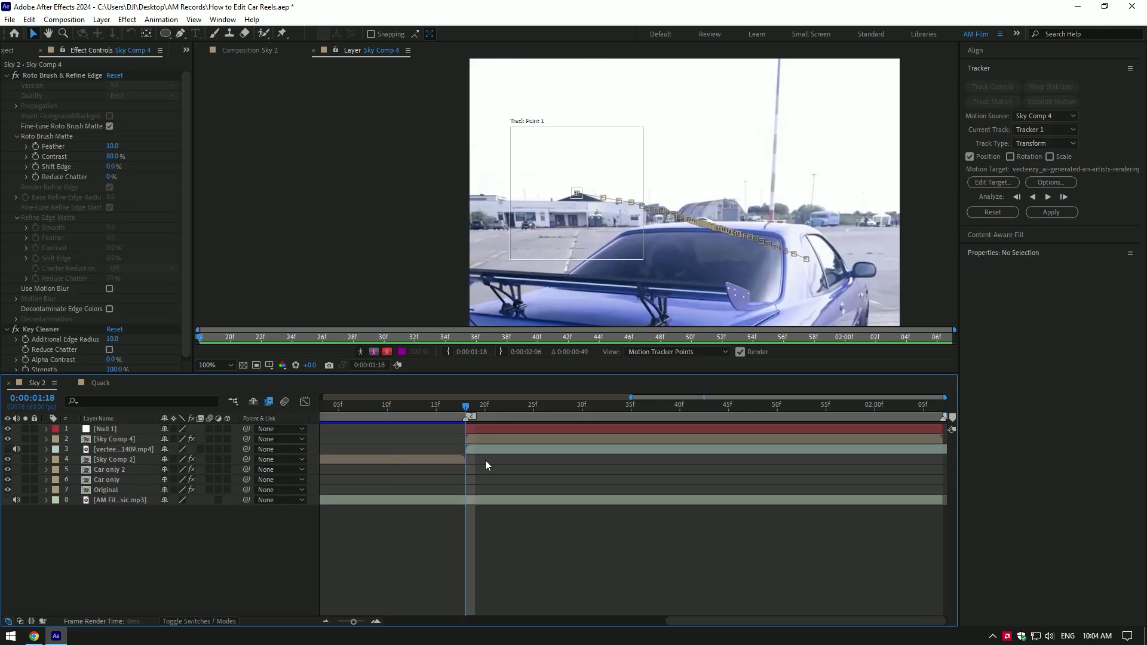
Step: Set the Null 1 layer as the motion target of Tracker 1
{"action": "left_click", "coordinate": [508, 429]}
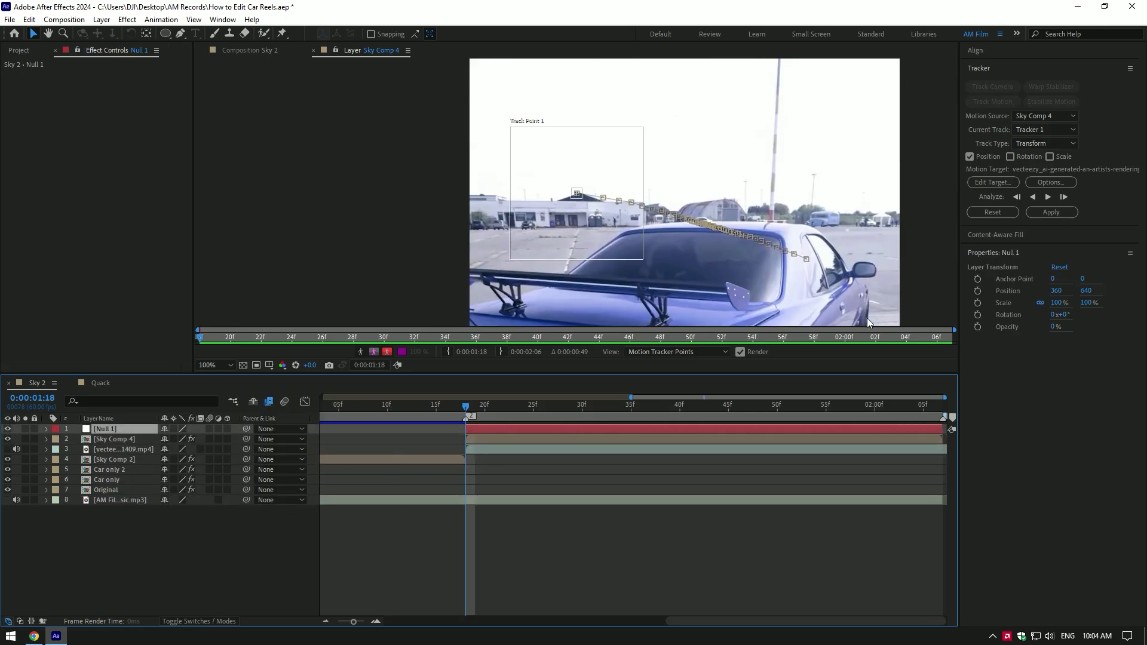
{"action": "left_click", "coordinate": [990, 182]}
{"action": "left_click", "coordinate": [587, 302]}
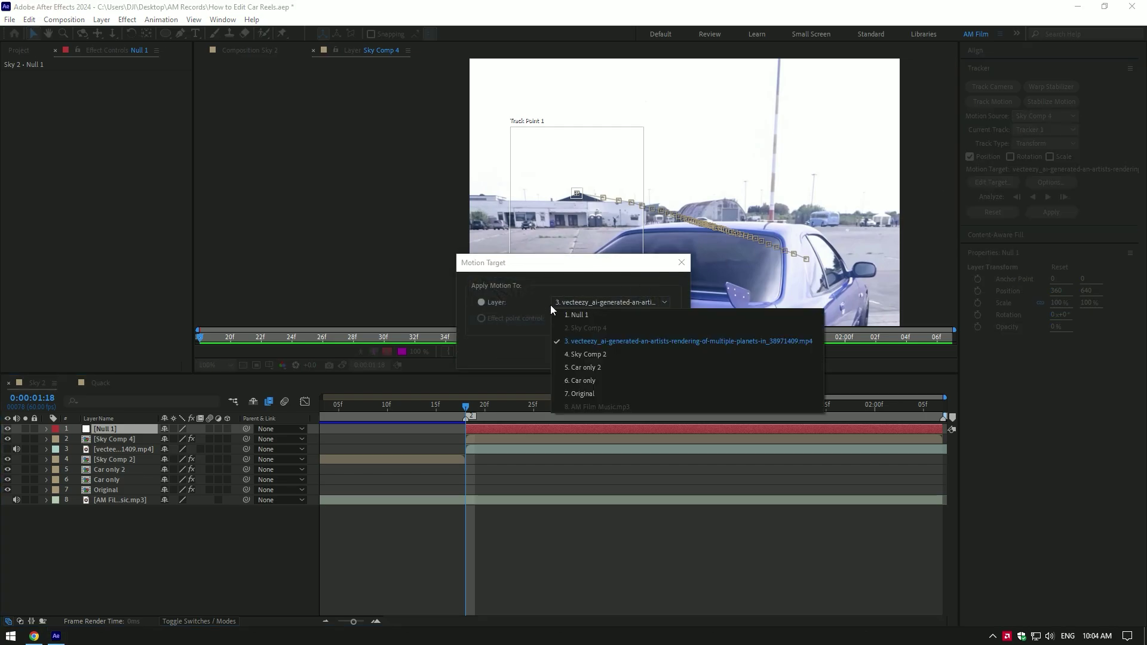
{"action": "left_click", "coordinate": [591, 314]}
{"action": "left_click", "coordinate": [594, 352]}
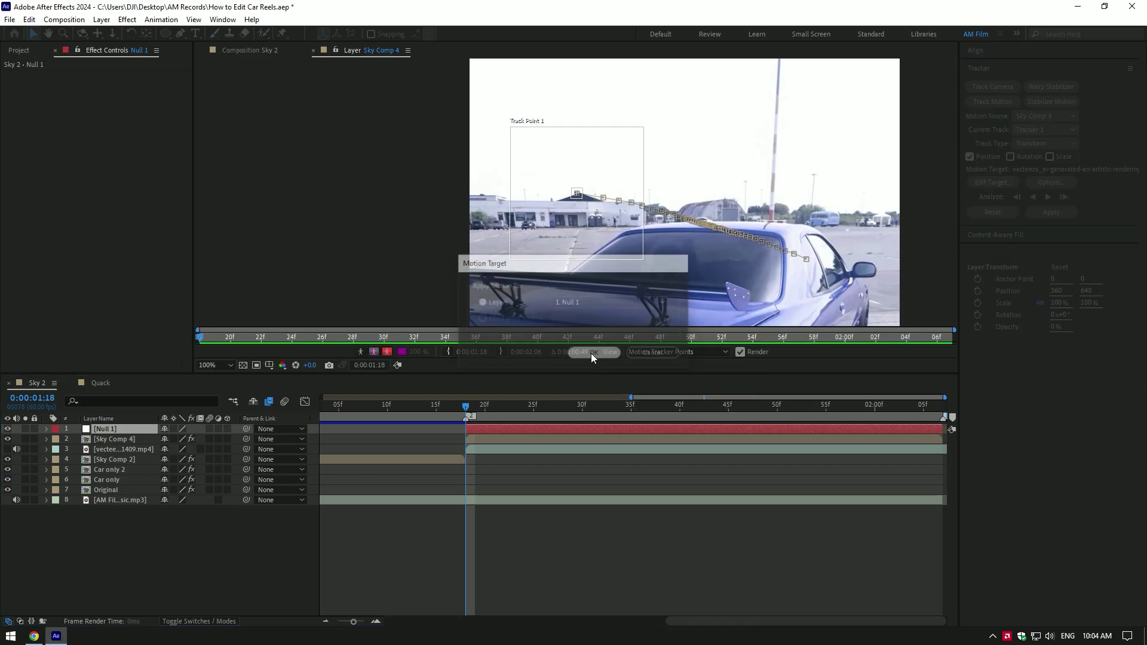
Step: Apply the tracking data to Null 1 in the X and Y dimensions
{"action": "left_click", "coordinate": [1057, 214]}
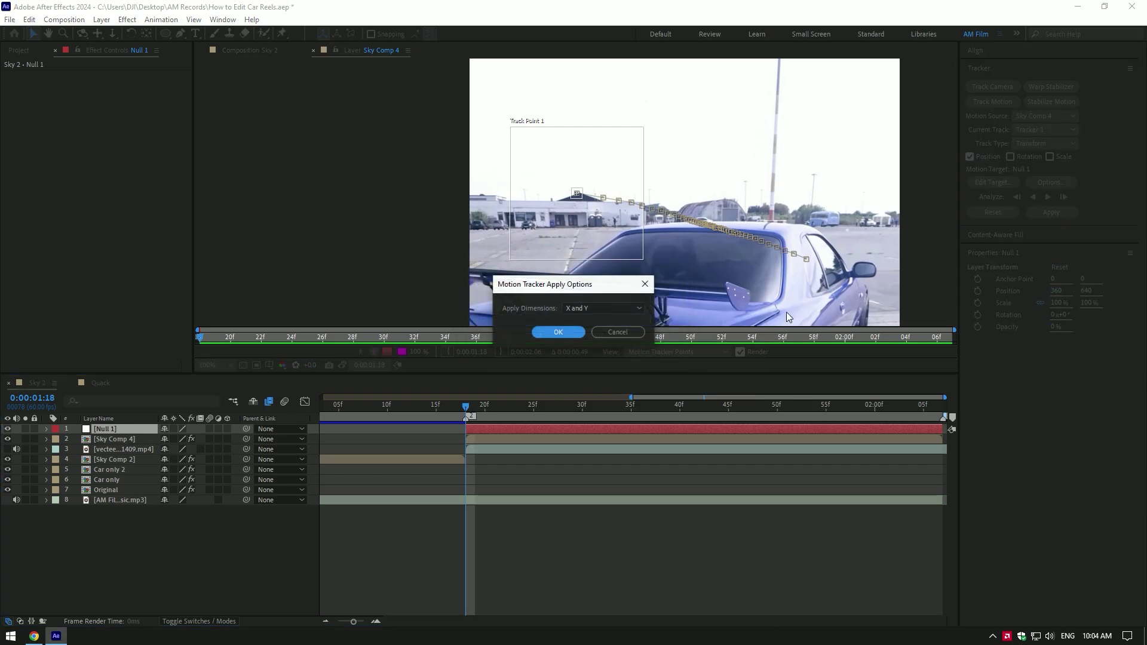
{"action": "left_click", "coordinate": [608, 311]}
{"action": "left_click", "coordinate": [615, 321]}
{"action": "left_click", "coordinate": [566, 331]}
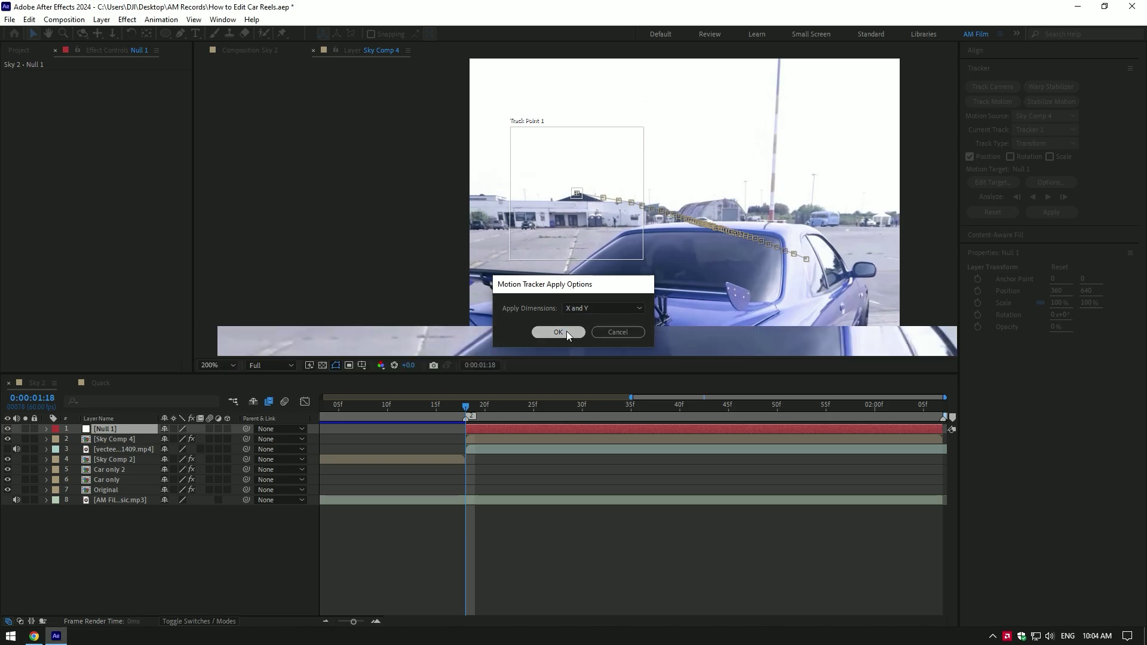
Step: Show the asteroid video layer again and parent it to Null 1
{"action": "left_click", "coordinate": [7, 449]}
{"action": "left_click", "coordinate": [122, 449]}
{"action": "left_click_drag", "start_coordinate": [246, 449], "coordinate": [109, 429]}
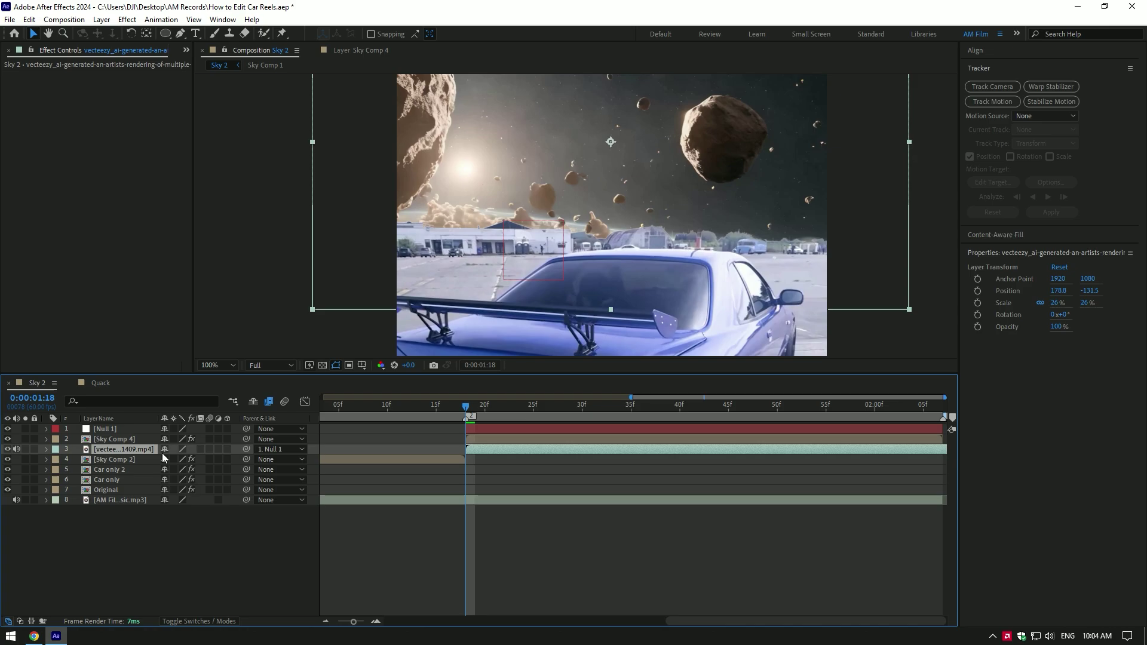
Step: Make the asteroid video layer a 3D layer and scrub through the clip to check the tracked sky
{"action": "left_click", "coordinate": [227, 449]}
{"action": "scroll", "coordinate": [533, 238], "scroll_direction": "down", "scroll_amount": 4}
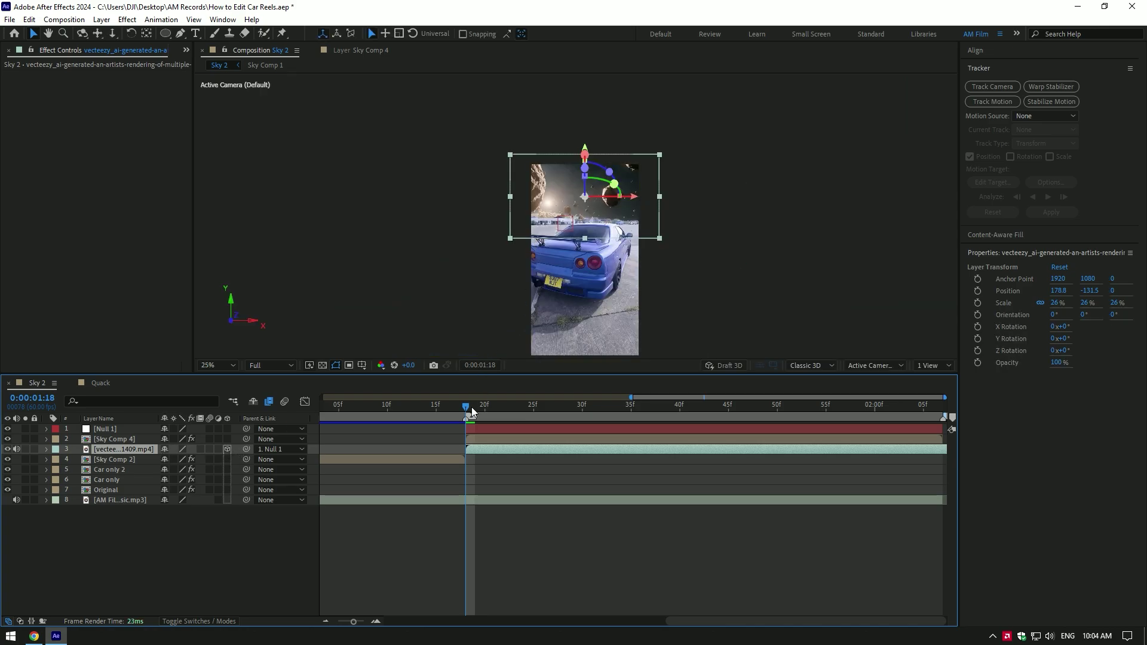
{"action": "left_click_drag", "start_coordinate": [487, 410], "coordinate": [776, 403]}
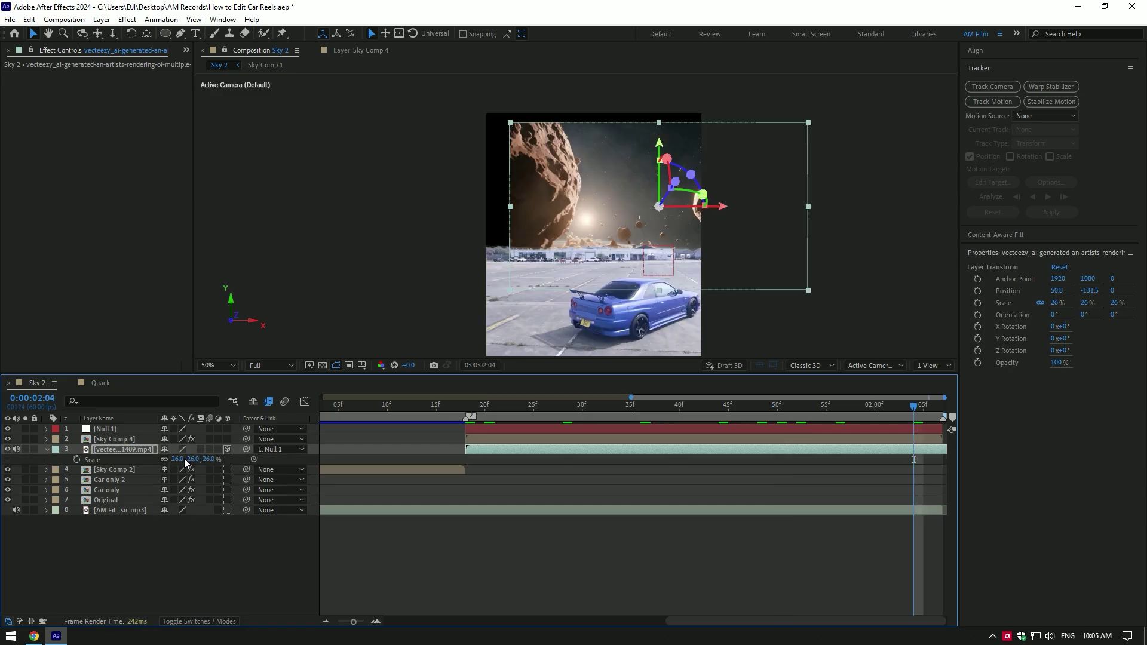
Step: Scale the asteroid video layer to 31% and check its coverage of the sky on other frames
{"action": "left_click_drag", "start_coordinate": [178, 459], "coordinate": [181, 460]}
{"action": "left_click_drag", "start_coordinate": [562, 407], "coordinate": [855, 406]}
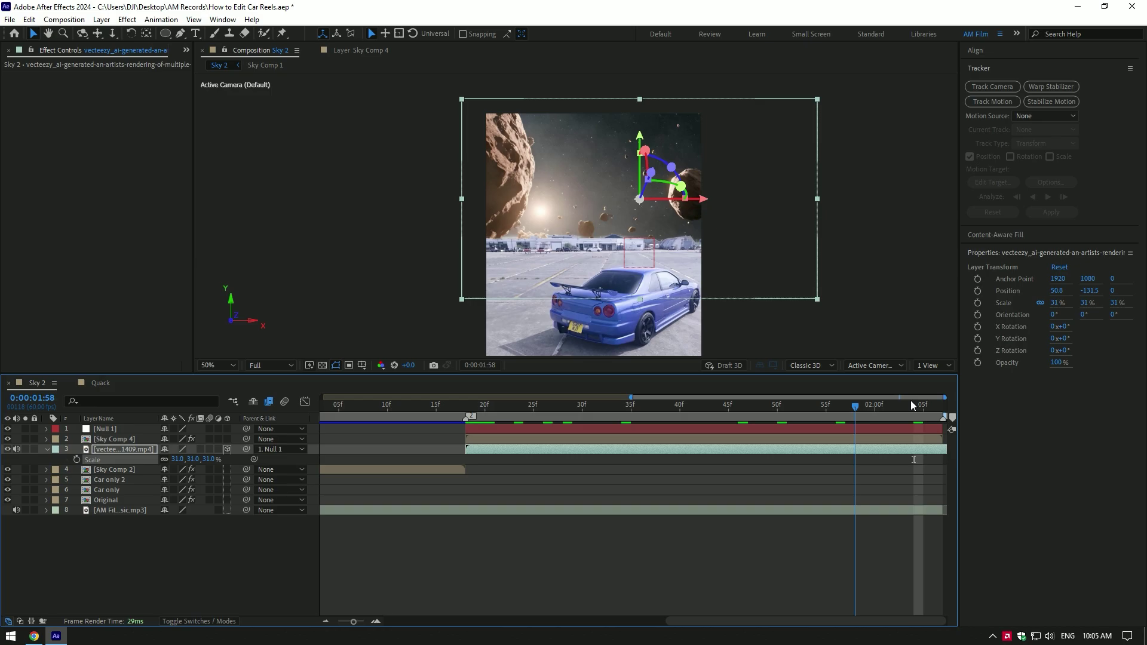
{"action": "key", "text": "shift+Page_Up"}
Step: Apply Lumetri Color to Sky Comp 4 and set its basic correction Temperature to 63
{"action": "left_click", "coordinate": [115, 440]}
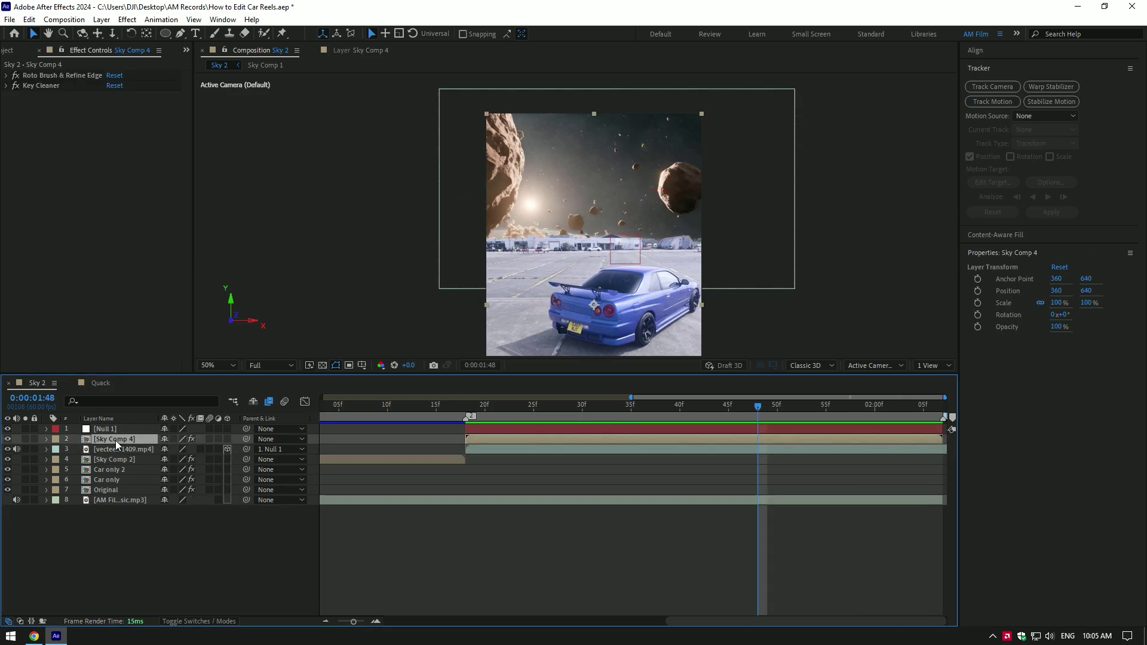
{"action": "key", "text": "ctrl+space"}
{"action": "type", "text": "lumet"}
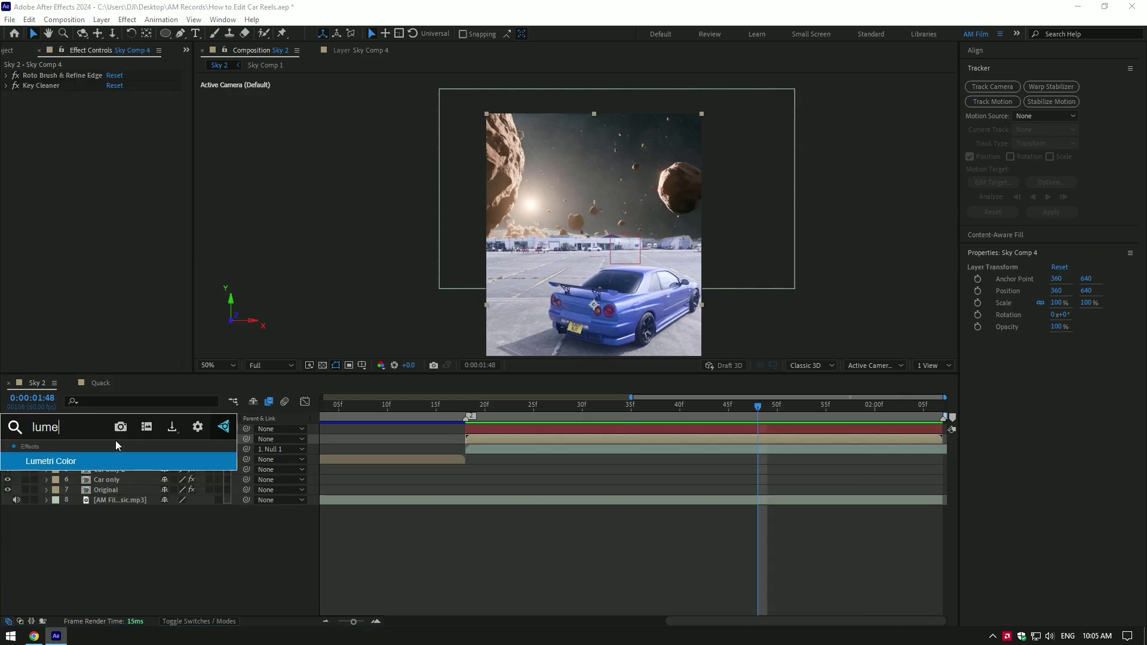
{"action": "key", "text": "Return"}
{"action": "left_click", "coordinate": [16, 105]}
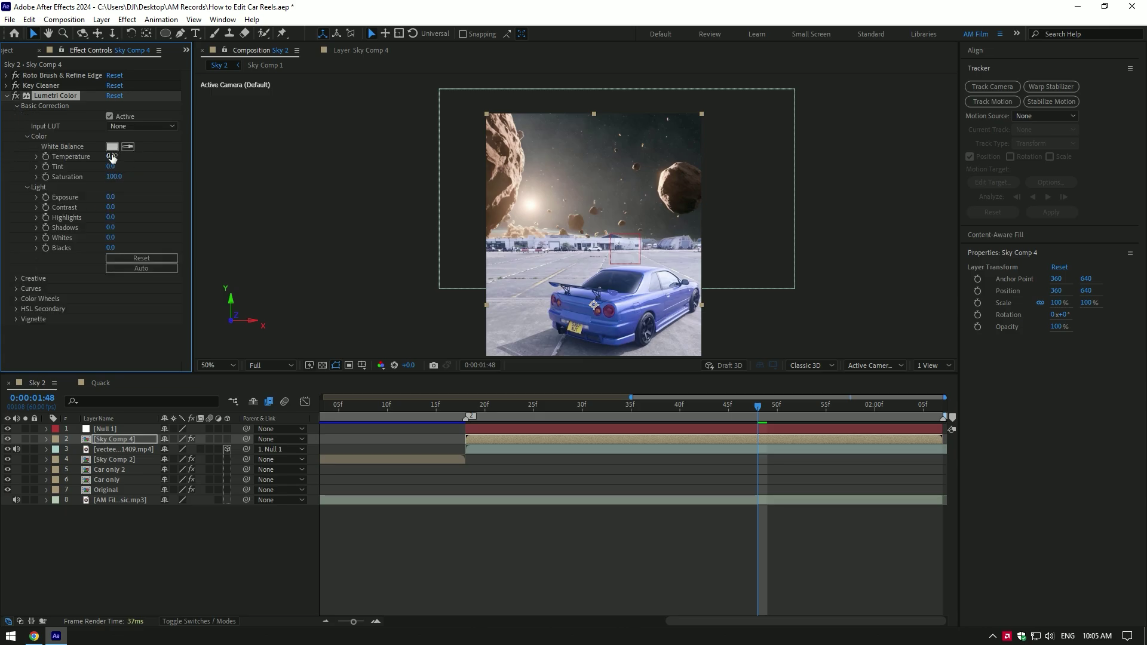
{"action": "left_click_drag", "start_coordinate": [111, 158], "coordinate": [149, 156]}
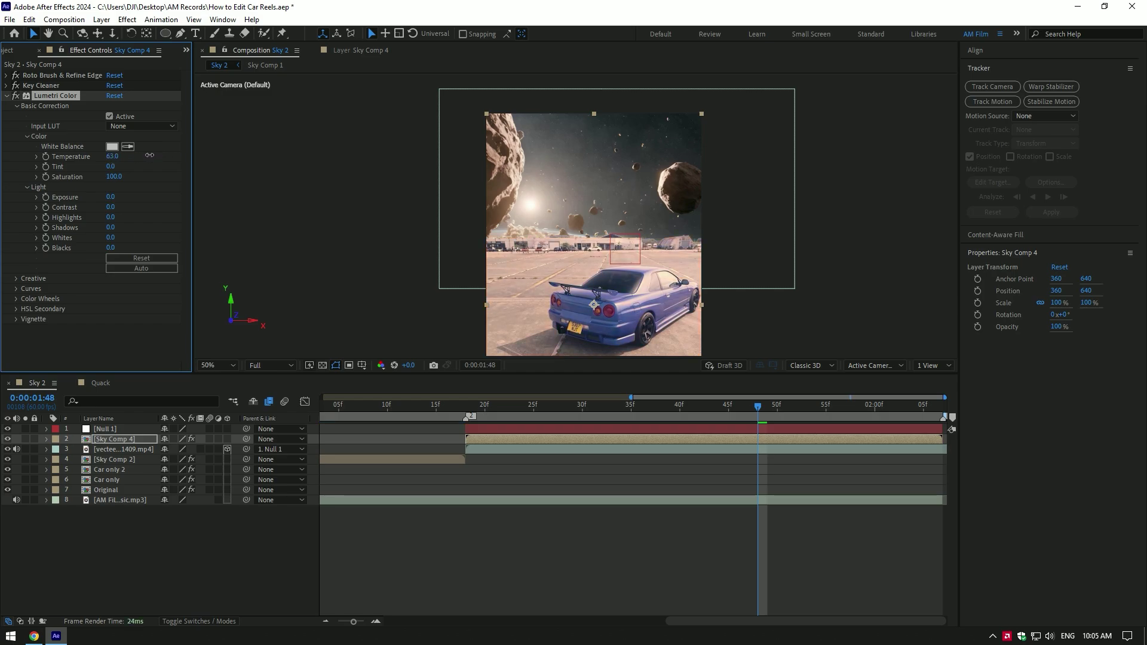
Step: Scrub and play back the Sky 2 composition to check the warmed footage against the asteroid sky
{"action": "scroll", "coordinate": [538, 299], "scroll_direction": "down", "scroll_amount": 2}
{"action": "left_click_drag", "start_coordinate": [758, 407], "coordinate": [888, 410]}
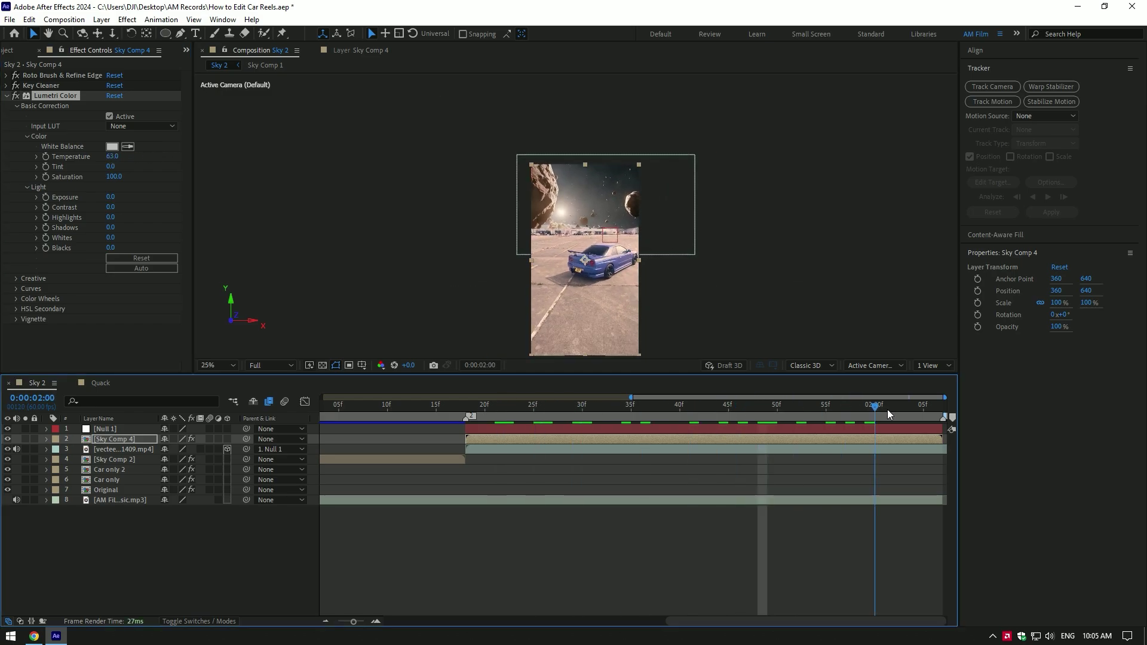
{"action": "key", "text": "space"}
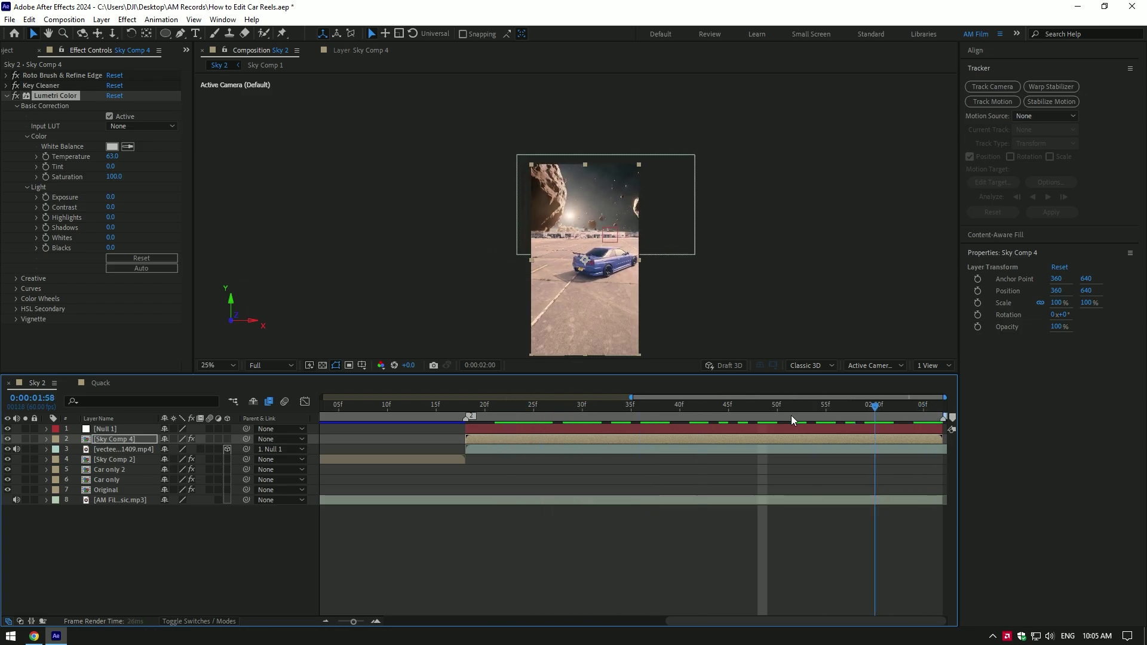